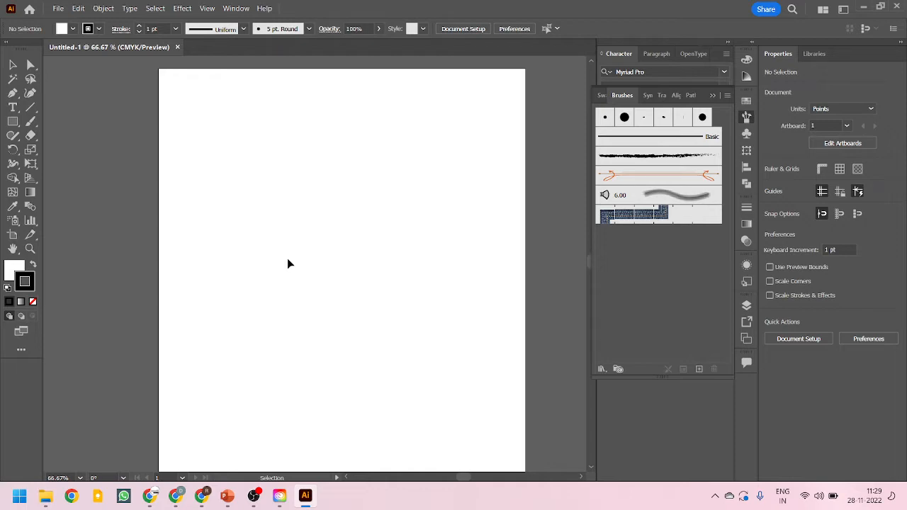
Search Google Images for patterns in a new browser tab
{"action": "left_click", "coordinate": [153, 499]}
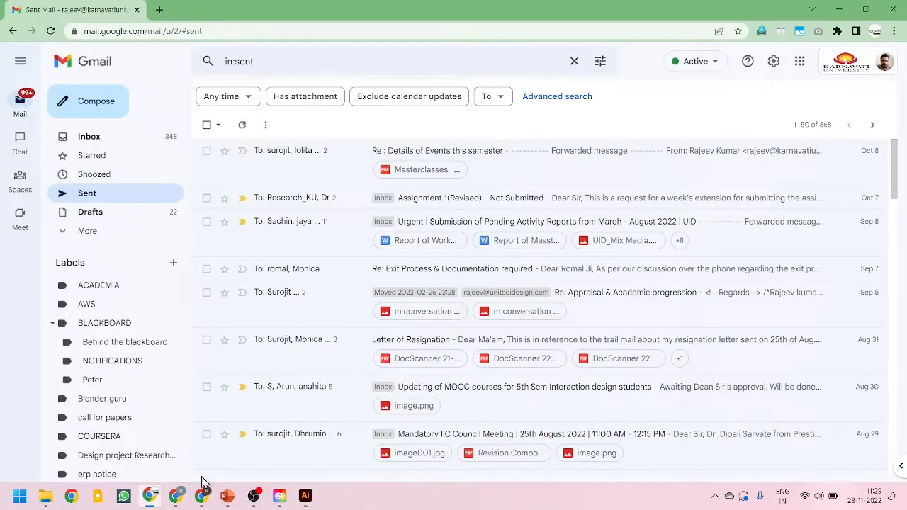
{"action": "left_click", "coordinate": [159, 9]}
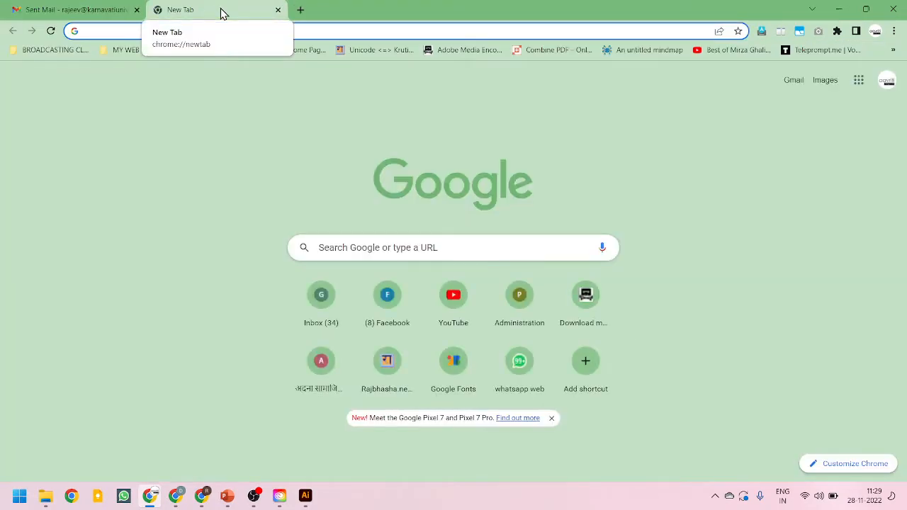
{"action": "type", "text": "patterns"}
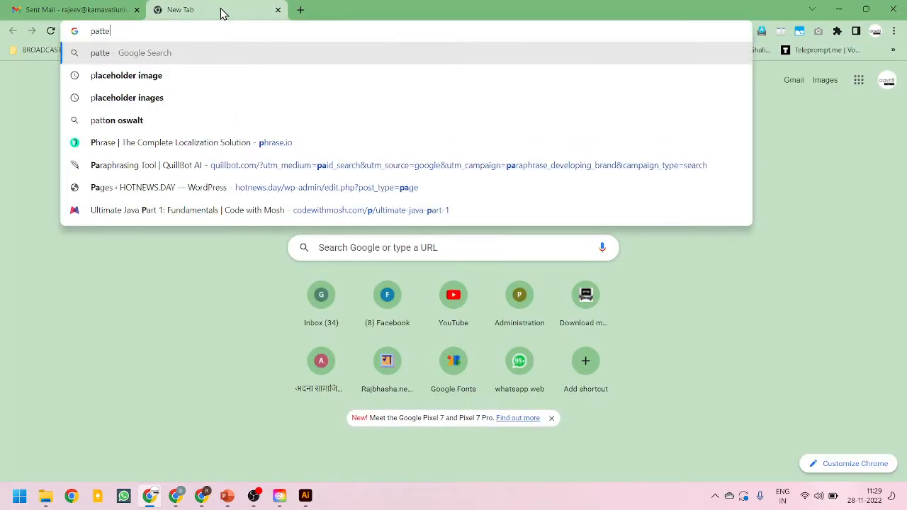
{"action": "key", "text": "Return"}
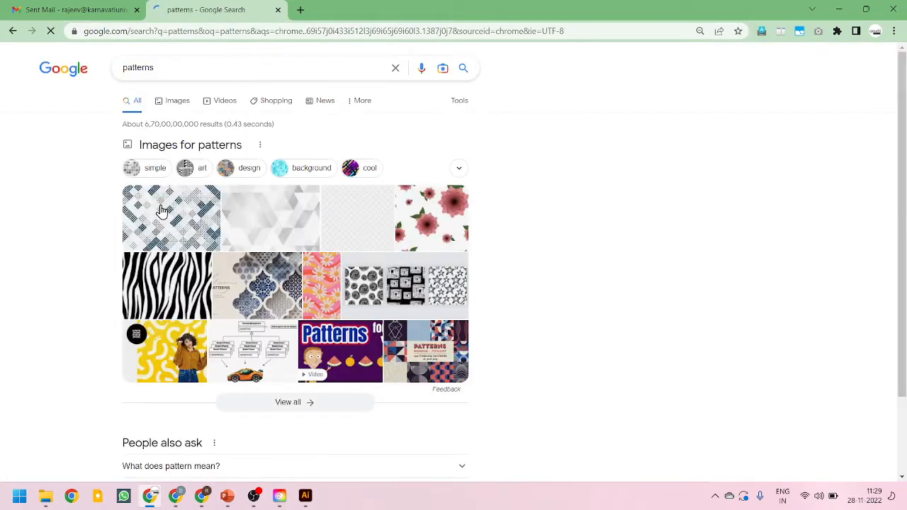
{"action": "left_click", "coordinate": [176, 107]}
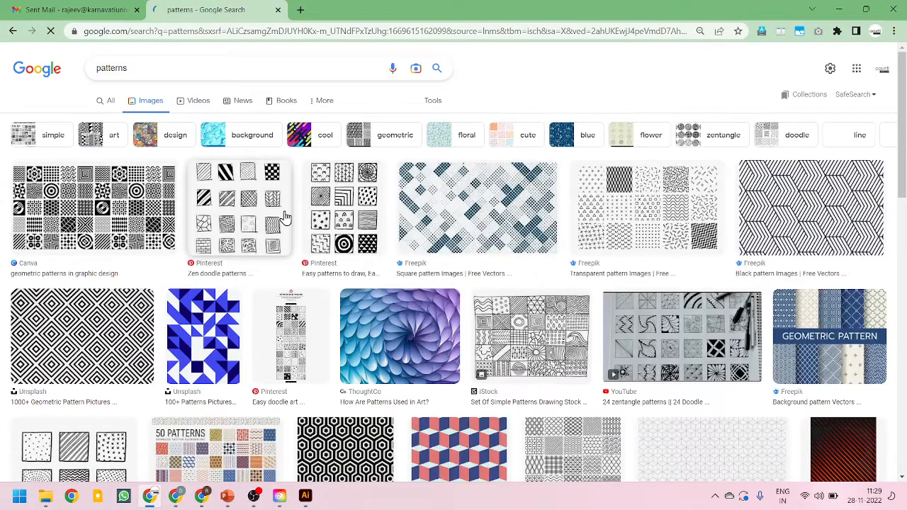
Browse the pattern image results and preview several examples
{"action": "scroll", "coordinate": [804, 382], "scroll_direction": "down", "scroll_amount": 2}
{"action": "scroll", "coordinate": [804, 392], "scroll_direction": "down", "scroll_amount": 2}
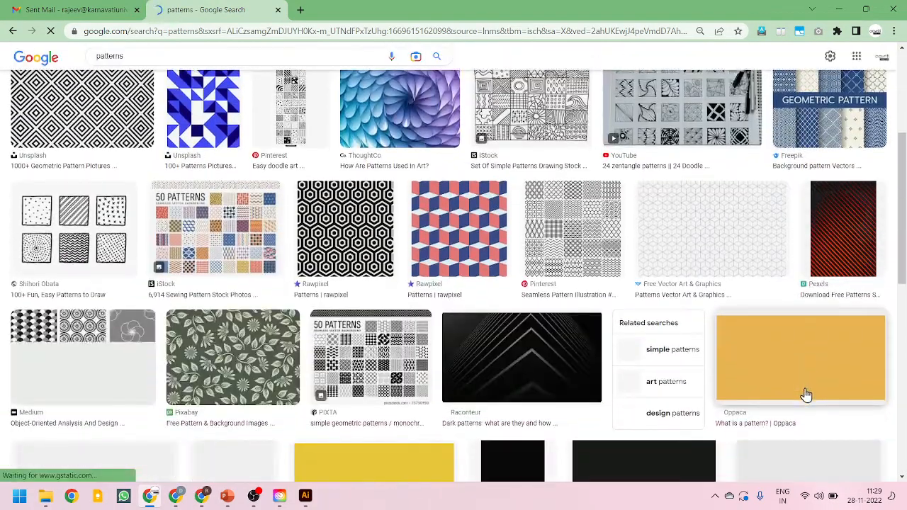
{"action": "scroll", "coordinate": [804, 391], "scroll_direction": "up", "scroll_amount": 5}
{"action": "left_click", "coordinate": [128, 197]}
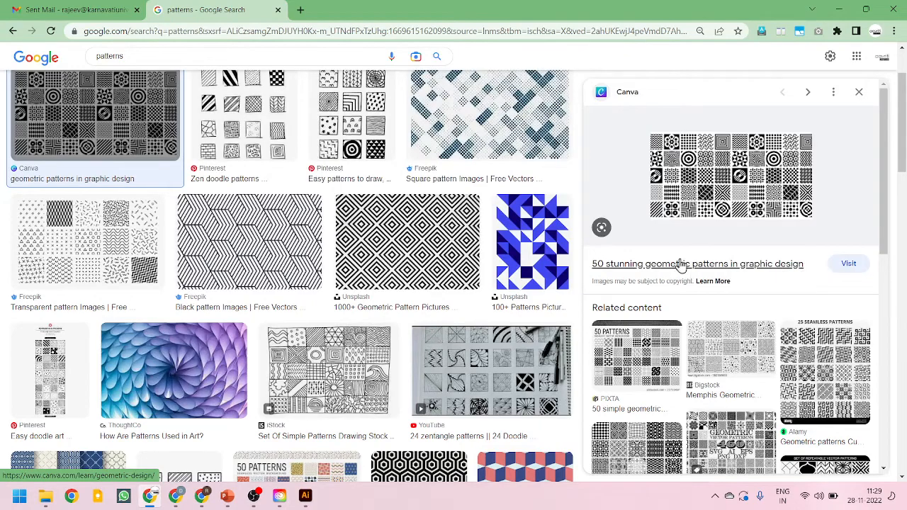
{"action": "scroll", "coordinate": [542, 243], "scroll_direction": "down", "scroll_amount": 1}
{"action": "scroll", "coordinate": [543, 244], "scroll_direction": "down", "scroll_amount": 7}
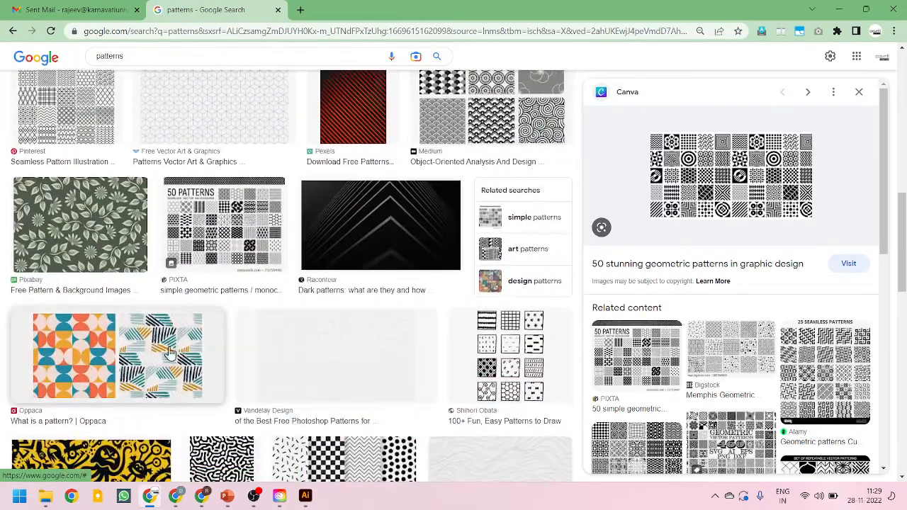
{"action": "left_click", "coordinate": [63, 231]}
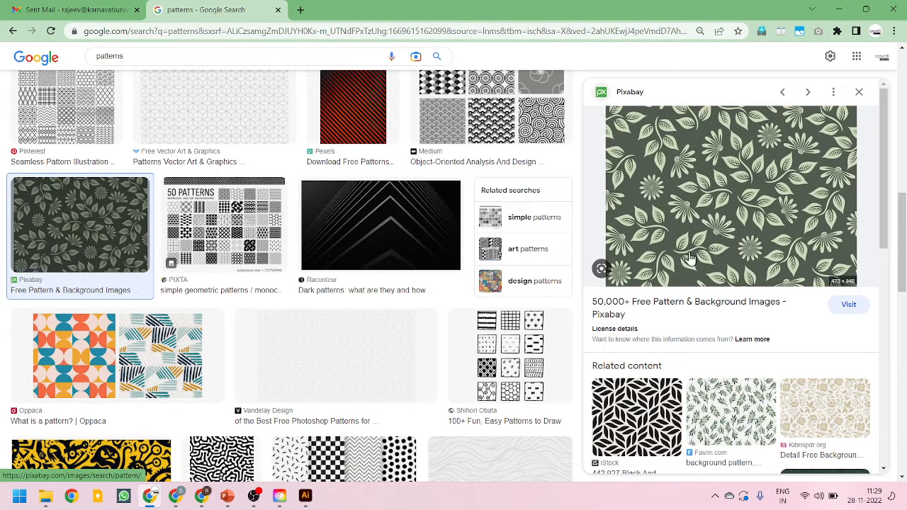
{"action": "scroll", "coordinate": [680, 266], "scroll_direction": "down", "scroll_amount": 1}
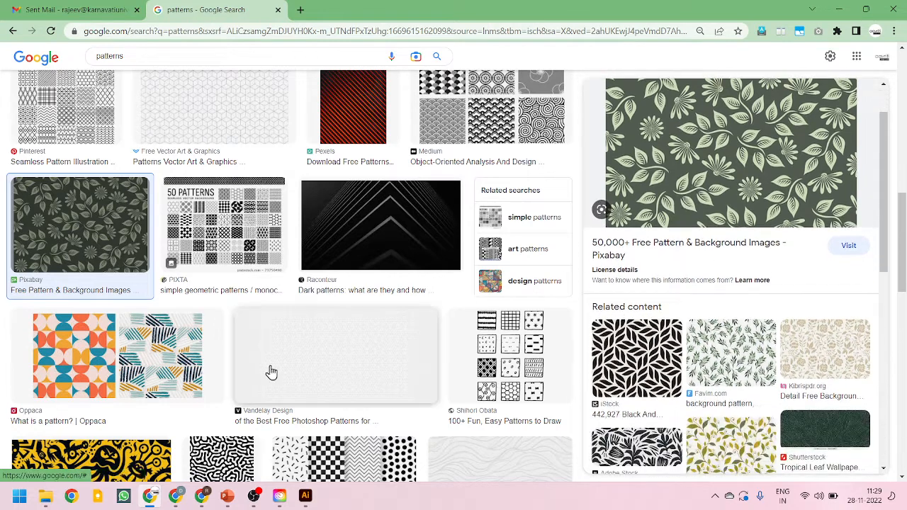
{"action": "left_click", "coordinate": [78, 354]}
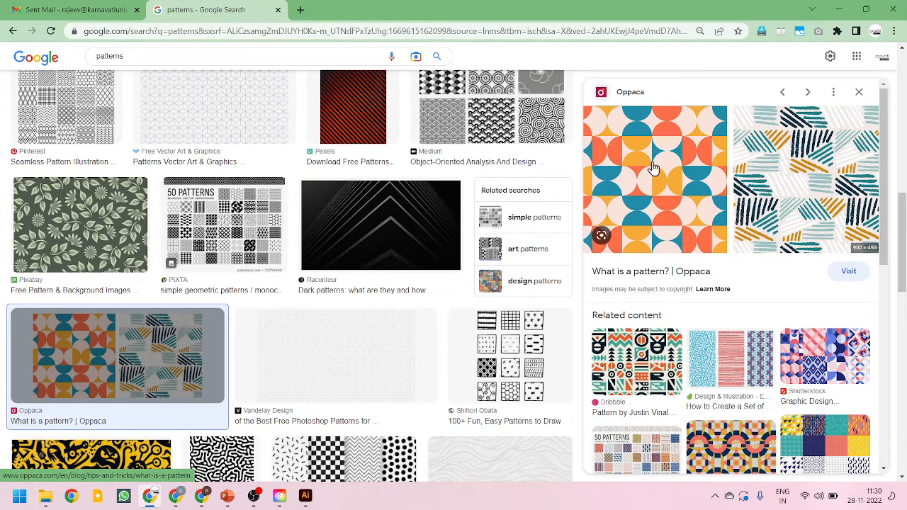
{"action": "scroll", "coordinate": [42, 397], "scroll_direction": "down", "scroll_amount": 5}
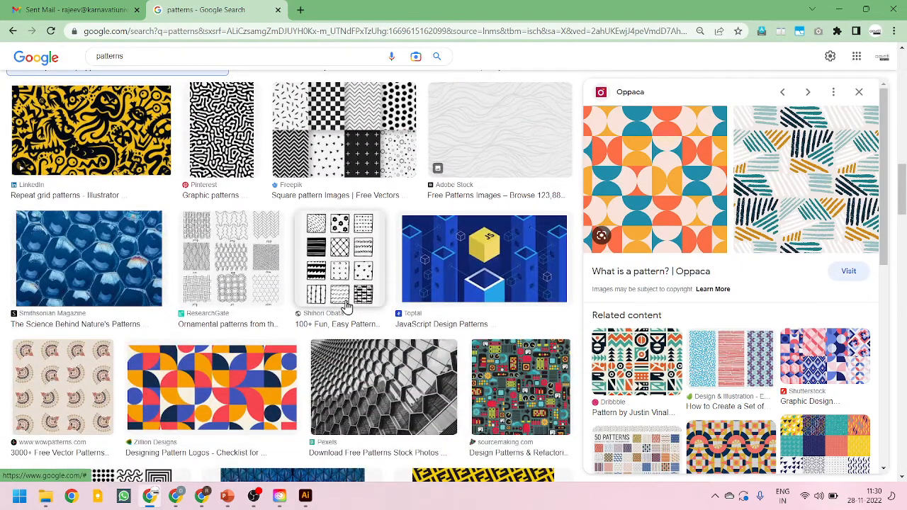
Return to the Illustrator document and examine the Pattern options under the Object menu
{"action": "key", "text": "alt+Tab"}
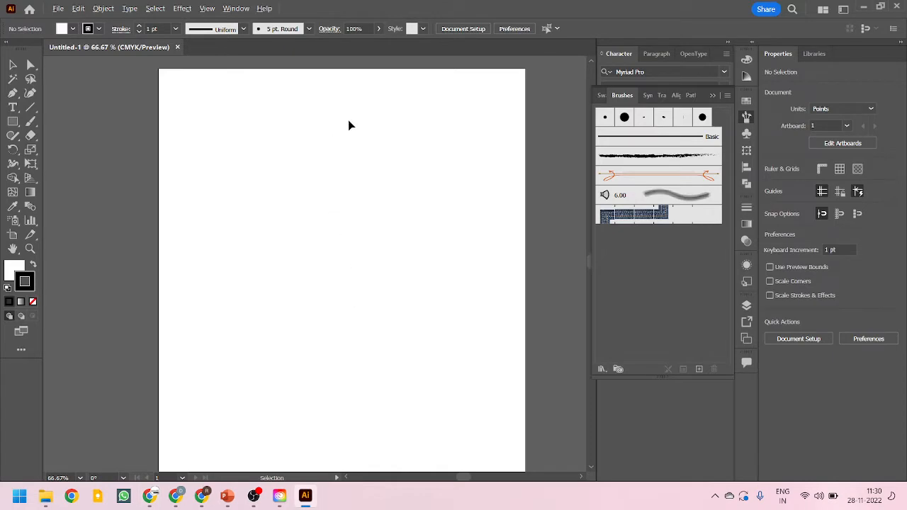
{"action": "key", "text": "ctrl+plus"}
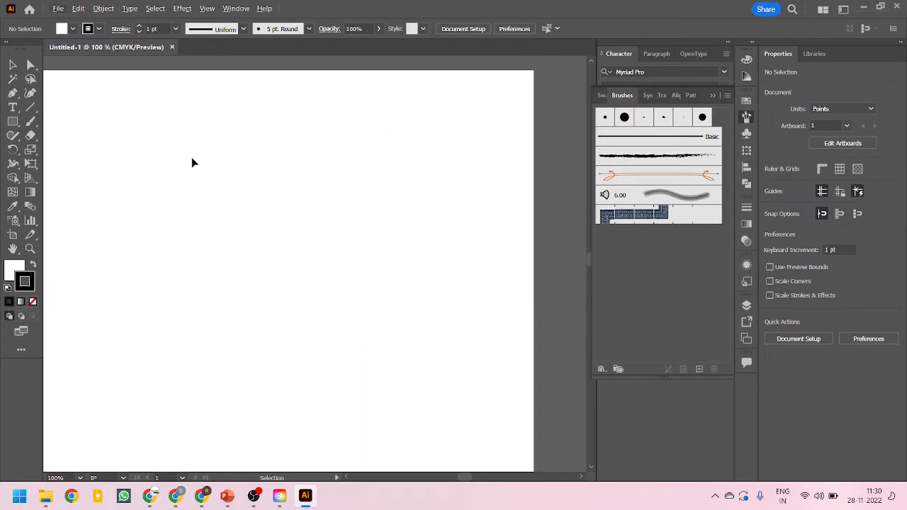
{"action": "key", "text": "space"}
{"action": "left_click_drag", "start_coordinate": [191, 163], "coordinate": [239, 151]}
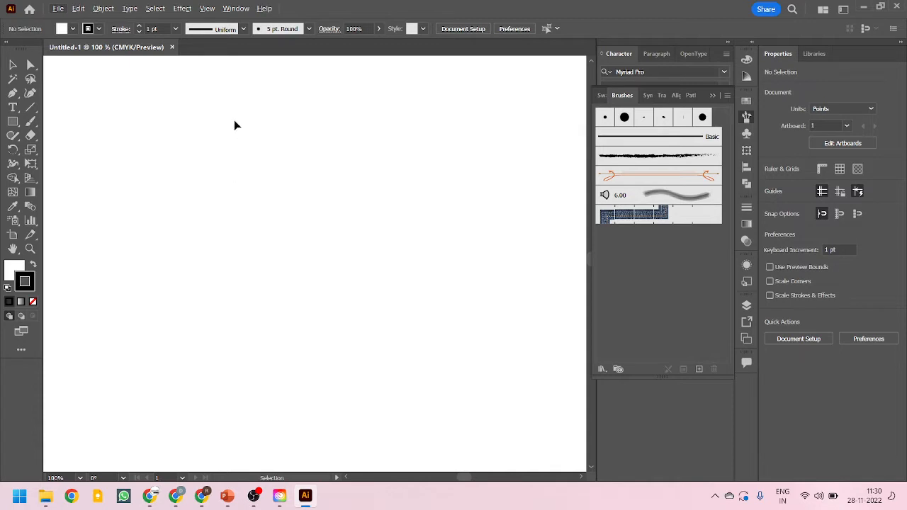
{"action": "left_click", "coordinate": [103, 9]}
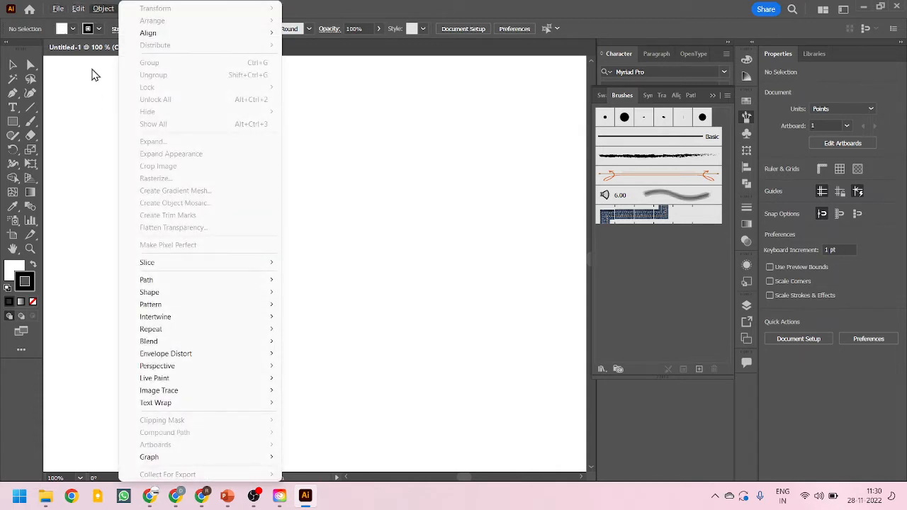
{"action": "mouse_move", "coordinate": [157, 310]}
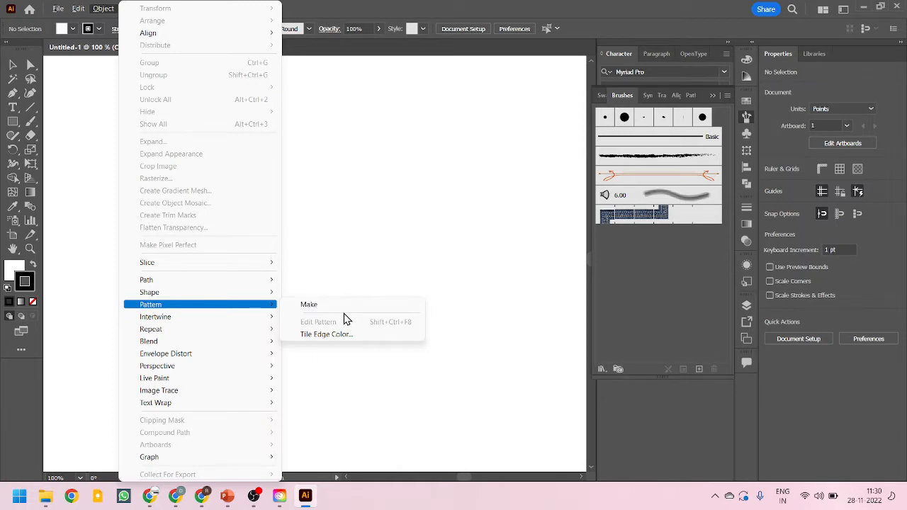
{"action": "left_click", "coordinate": [334, 3]}
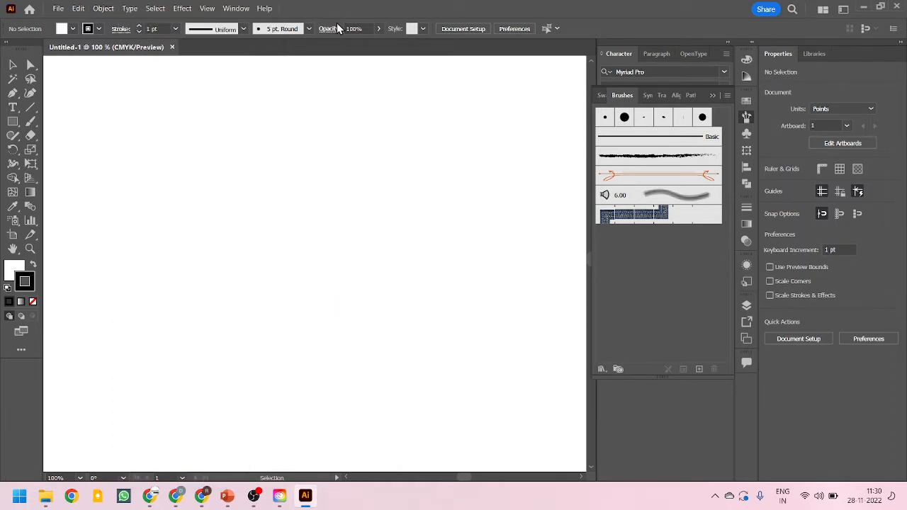
Draw a tall rounded rectangle and four circles of varying sizes near the artboard's upper left corner
{"action": "left_click_drag", "start_coordinate": [13, 121], "coordinate": [70, 137]}
{"action": "left_click_drag", "start_coordinate": [147, 141], "coordinate": [164, 166]}
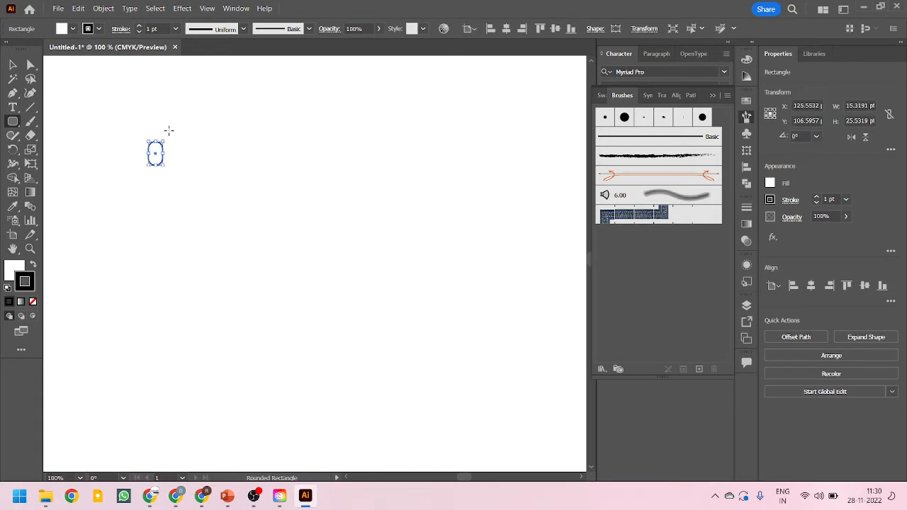
{"action": "left_click_drag", "start_coordinate": [170, 134], "coordinate": [187, 151]}
{"action": "left_click_drag", "start_coordinate": [145, 181], "coordinate": [162, 198]}
{"action": "mouse_move", "coordinate": [111, 133]}
{"action": "left_mouse_down"}
{"action": "mouse_move", "coordinate": [134, 155]}
{"action": "mouse_move", "coordinate": [183, 175]}
{"action": "left_mouse_up"}
{"action": "left_click", "coordinate": [12, 66]}
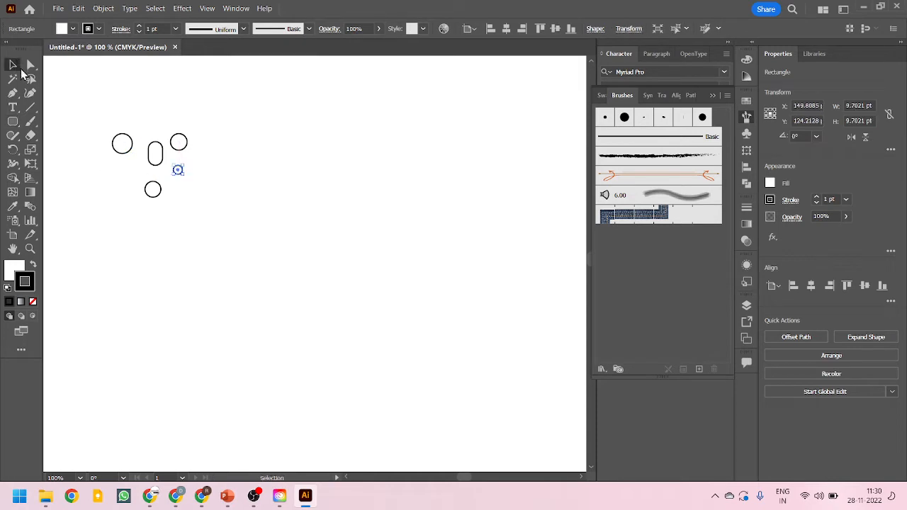
Draw three small squares scattered among the circles with the Rectangle tool
{"action": "left_click", "coordinate": [155, 103]}
{"action": "left_click_drag", "start_coordinate": [12, 122], "coordinate": [53, 120]}
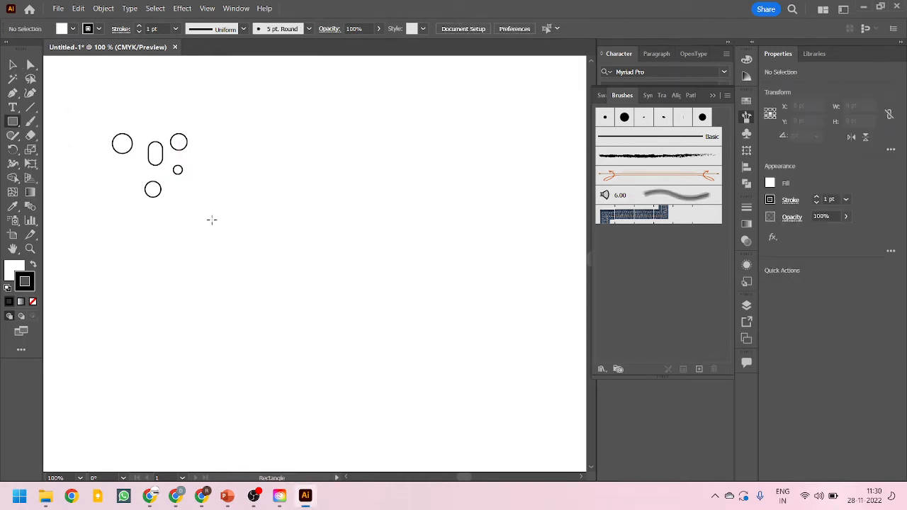
{"action": "left_click_drag", "start_coordinate": [132, 166], "coordinate": [145, 178]}
{"action": "left_click_drag", "start_coordinate": [128, 110], "coordinate": [145, 126]}
{"action": "left_click_drag", "start_coordinate": [99, 181], "coordinate": [126, 189]}
{"action": "key", "text": "v"}
{"action": "left_click", "coordinate": [106, 200]}
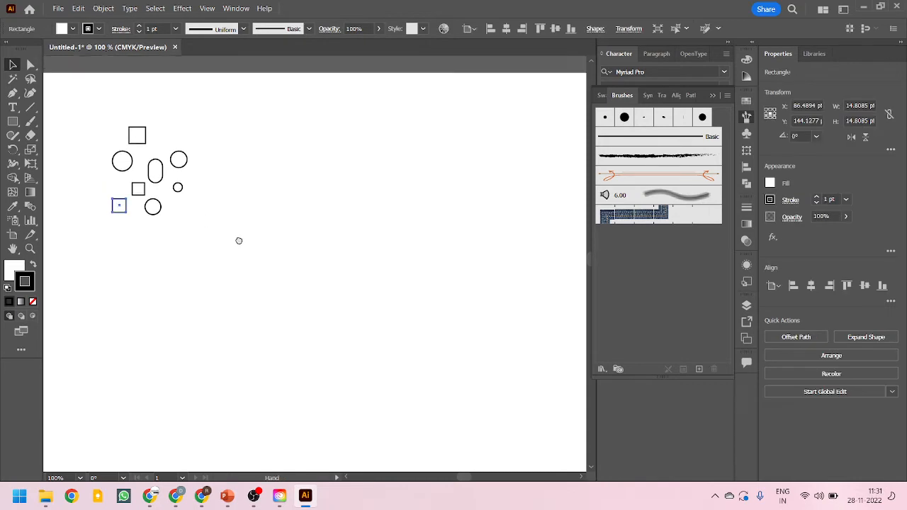
Select all the drawn shapes together
{"action": "scroll", "coordinate": [239, 241], "scroll_direction": "up", "scroll_amount": 3}
{"action": "left_click_drag", "start_coordinate": [65, 161], "coordinate": [383, 418]}
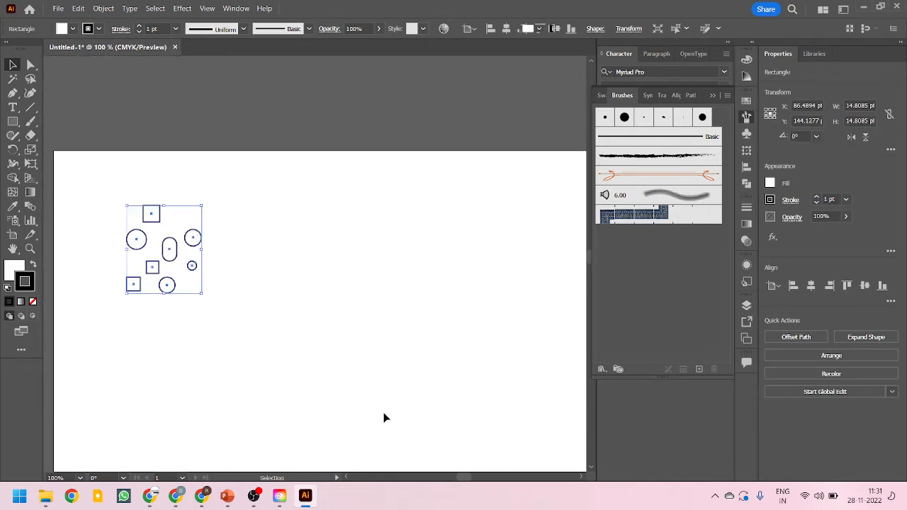
{"action": "left_click", "coordinate": [343, 289]}
{"action": "scroll", "coordinate": [343, 291], "scroll_direction": "down", "scroll_amount": 2}
{"action": "left_click_drag", "start_coordinate": [67, 135], "coordinate": [282, 347]}
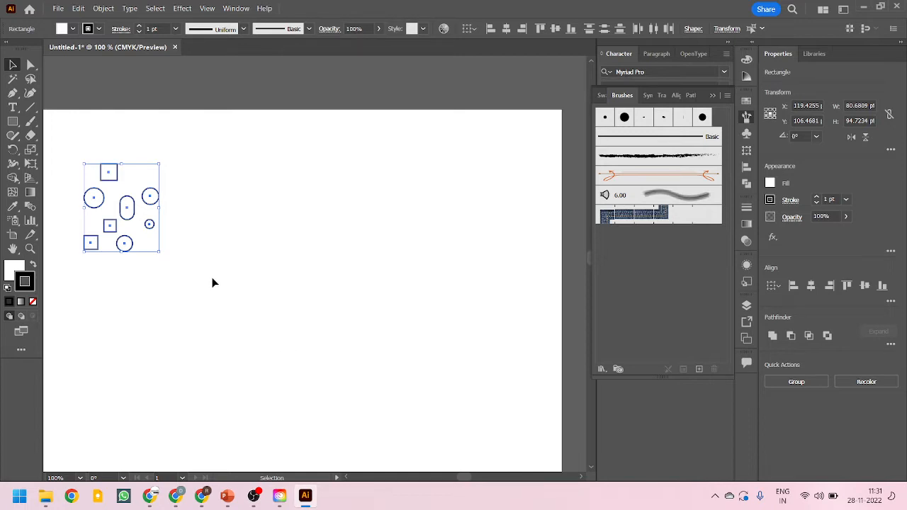
Show the document rulers
{"action": "left_click_drag", "start_coordinate": [251, 257], "coordinate": [318, 251]}
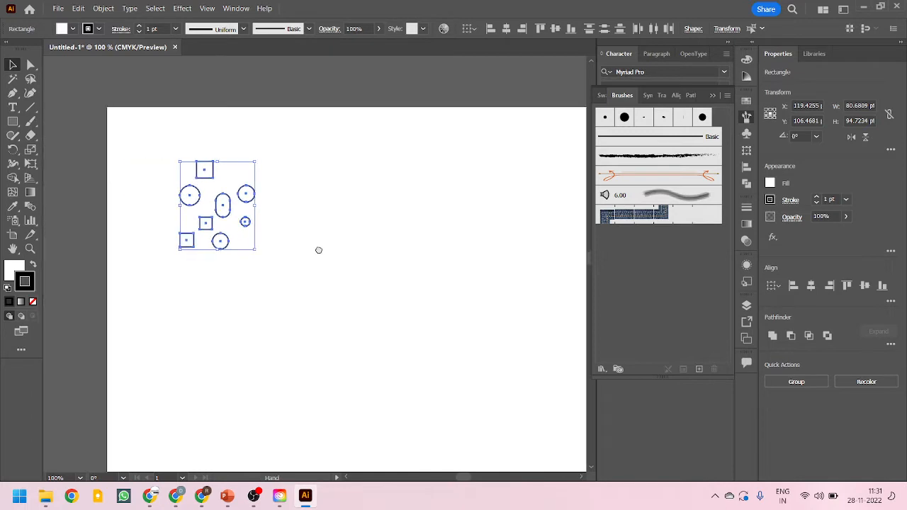
{"action": "key", "text": "a"}
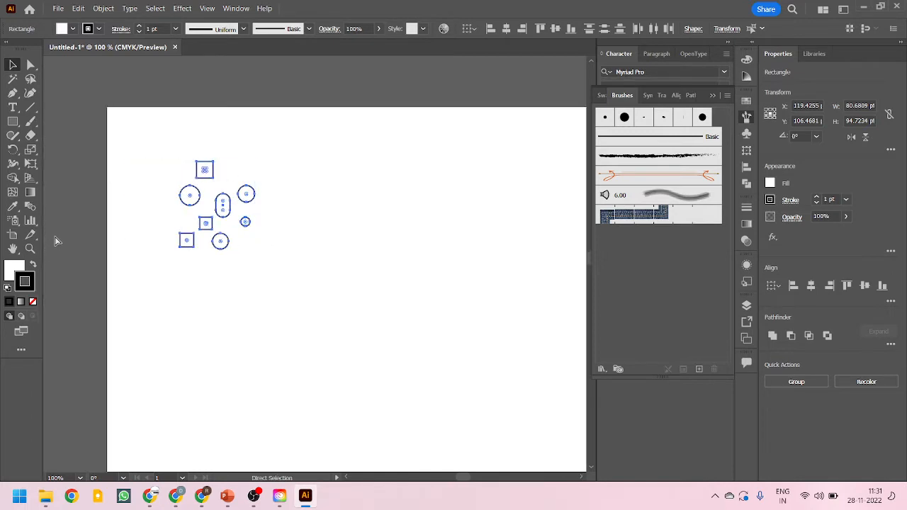
{"action": "key", "text": "v"}
{"action": "key", "text": "ctrl+r"}
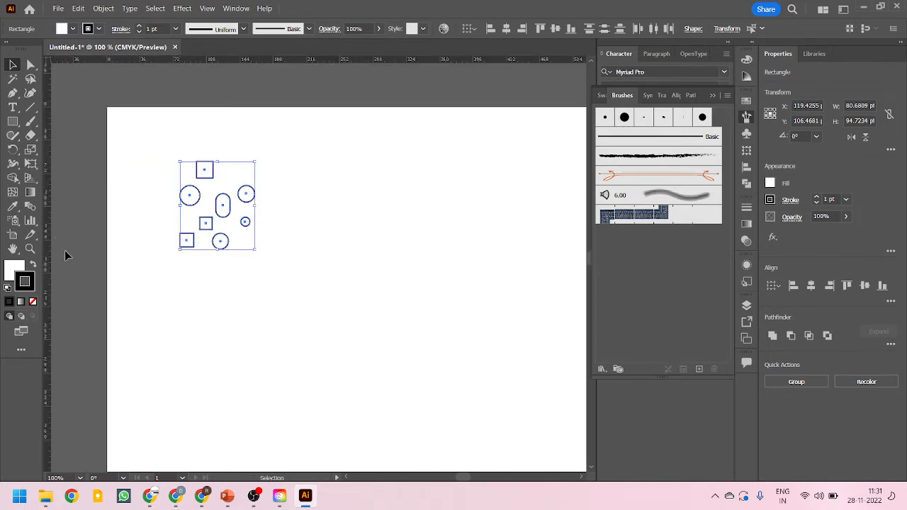
Drag guides from the rulers to frame the shape cluster's left, right, top and bottom edges
{"action": "left_click_drag", "start_coordinate": [50, 209], "coordinate": [174, 229]}
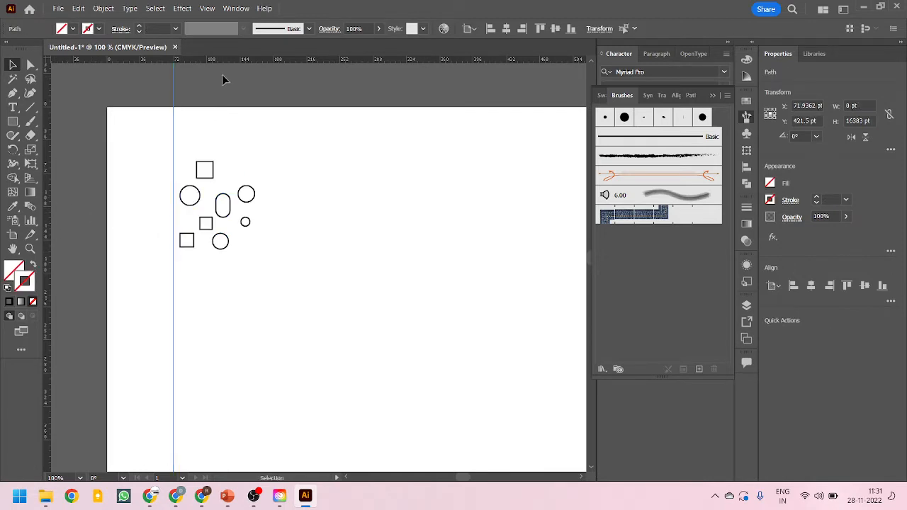
{"action": "left_click_drag", "start_coordinate": [220, 62], "coordinate": [222, 153]}
{"action": "left_click_drag", "start_coordinate": [50, 245], "coordinate": [263, 252]}
{"action": "left_click_drag", "start_coordinate": [225, 62], "coordinate": [228, 260]}
{"action": "scroll", "coordinate": [244, 208], "scroll_direction": "up", "scroll_amount": 1}
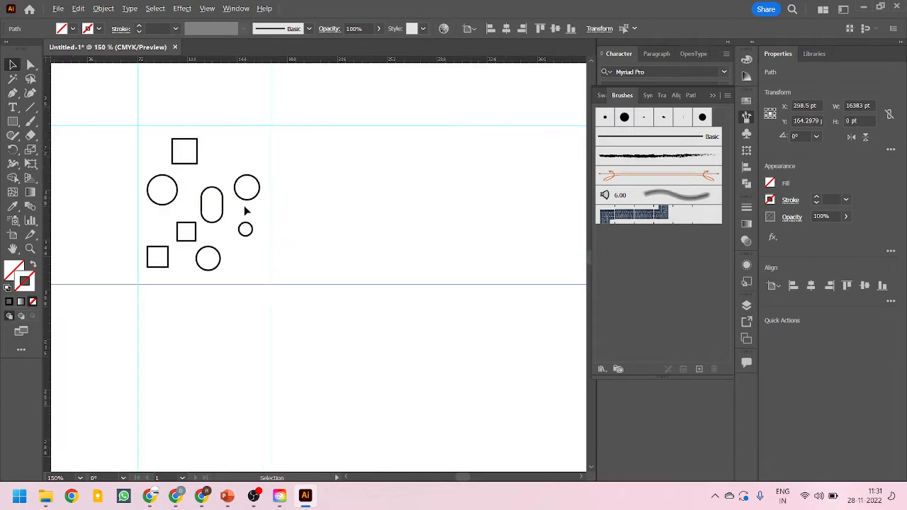
Duplicate the shape cluster to the right of the original
{"action": "left_click_drag", "start_coordinate": [147, 143], "coordinate": [259, 282]}
{"action": "left_click_drag", "start_coordinate": [249, 202], "coordinate": [387, 189]}
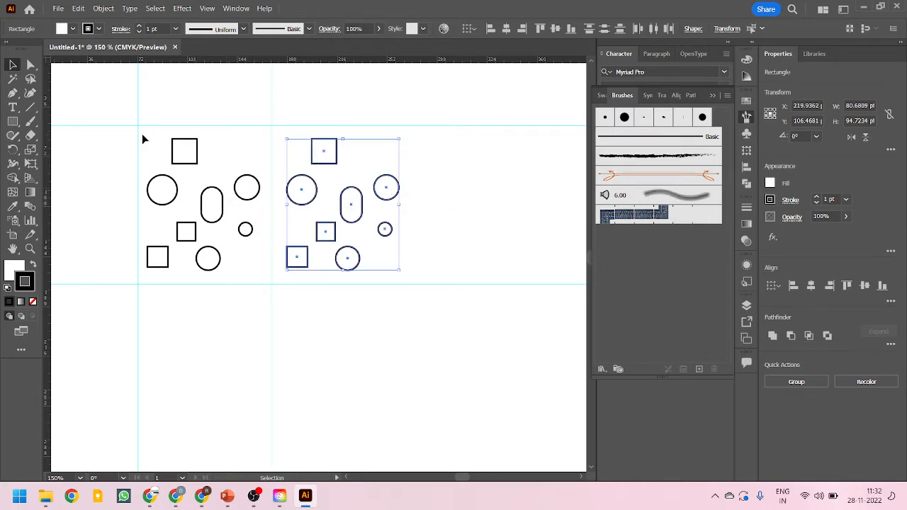
Duplicate the original shape cluster directly below it
{"action": "left_click_drag", "start_coordinate": [144, 137], "coordinate": [272, 278]}
{"action": "left_click_drag", "start_coordinate": [223, 213], "coordinate": [228, 374]}
{"action": "left_click", "coordinate": [132, 220]}
{"action": "scroll", "coordinate": [57, 216], "scroll_direction": "down", "scroll_amount": 1}
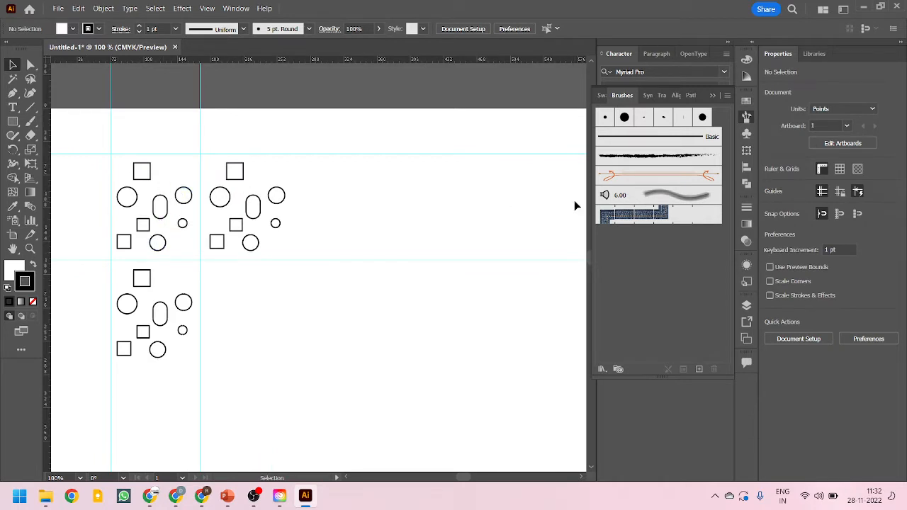
Duplicate the right-hand copy below it to complete a two-by-two grid
{"action": "left_click", "coordinate": [261, 220]}
{"action": "left_click_drag", "start_coordinate": [260, 220], "coordinate": [254, 324]}
{"action": "left_click", "coordinate": [394, 316]}
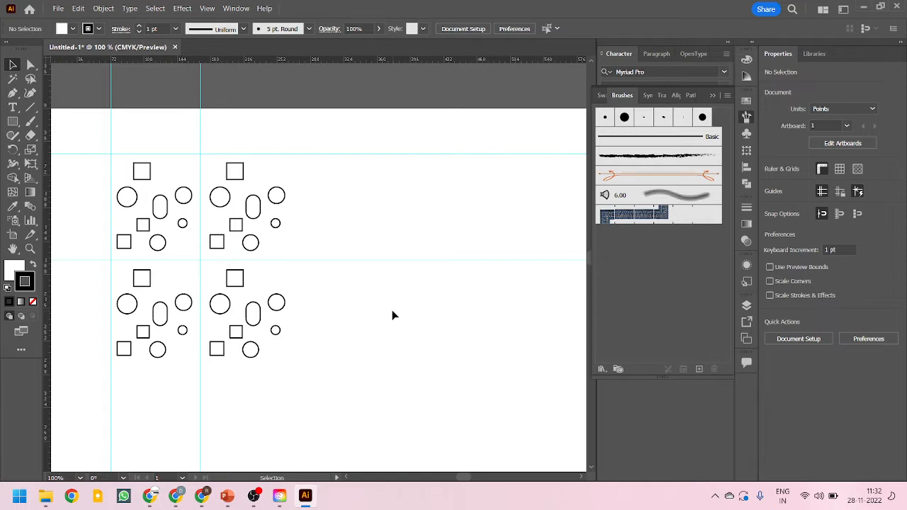
Undo the last three duplications
{"action": "key", "text": "ctrl+z"}
{"action": "key", "text": "ctrl+z"}
{"action": "key", "text": "ctrl+z"}
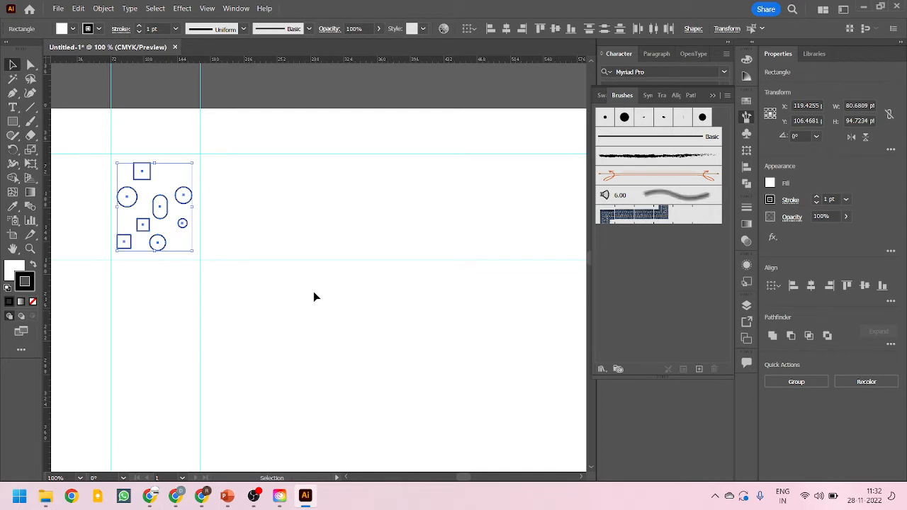
{"action": "left_click_drag", "start_coordinate": [314, 295], "coordinate": [390, 302]}
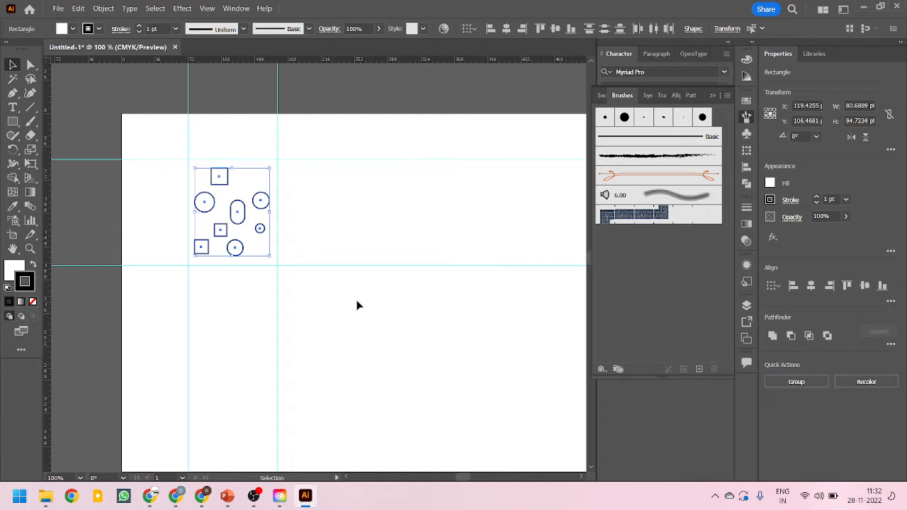
{"action": "scroll", "coordinate": [217, 220], "scroll_direction": "up", "scroll_amount": 1}
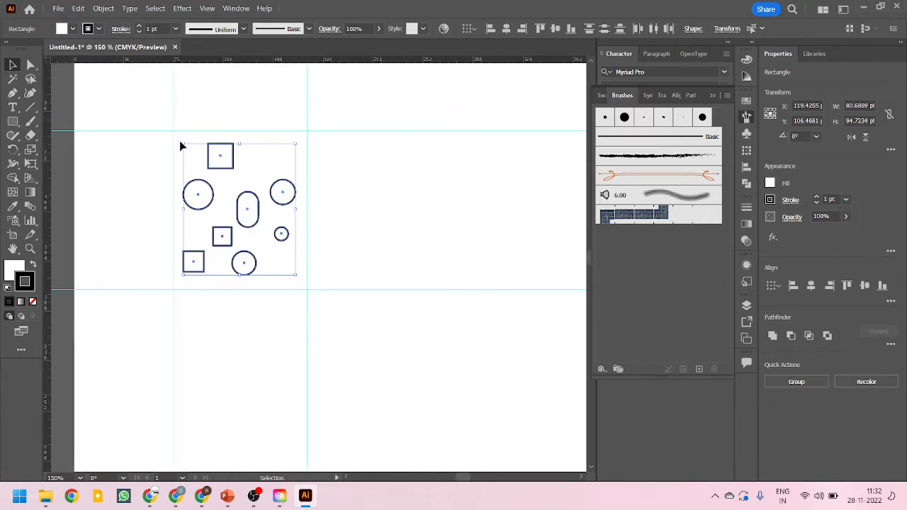
Select all the shapes and make a new pattern from them, dismissing the notice about the Swatches panel
{"action": "left_click_drag", "start_coordinate": [177, 135], "coordinate": [298, 279]}
{"action": "left_click", "coordinate": [103, 8]}
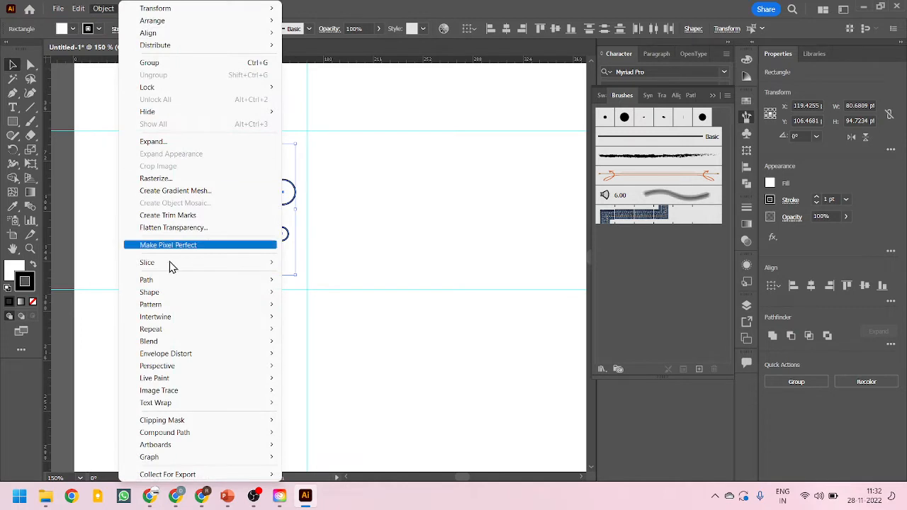
{"action": "mouse_move", "coordinate": [209, 306]}
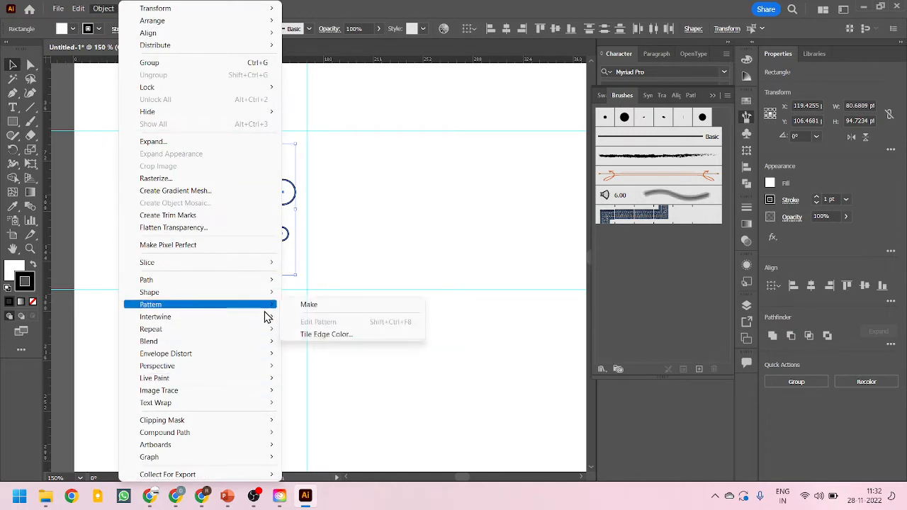
{"action": "left_click", "coordinate": [367, 309]}
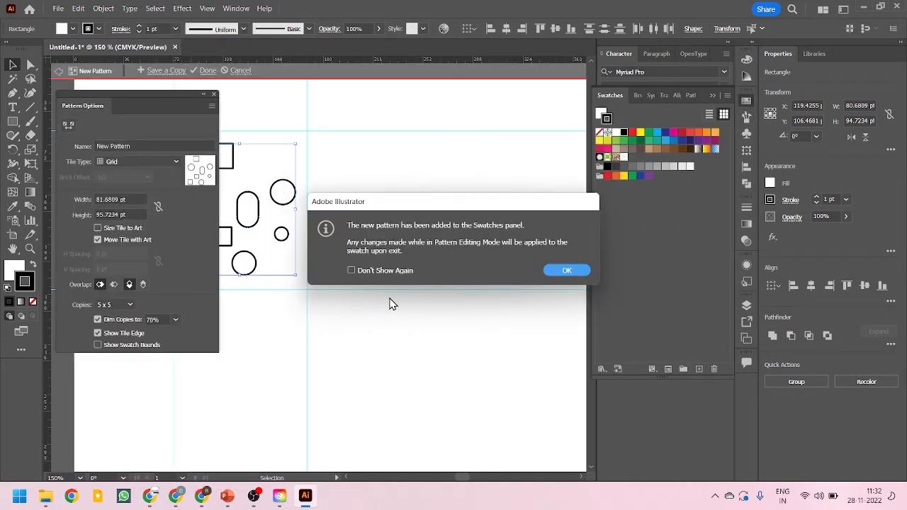
{"action": "left_click_drag", "start_coordinate": [439, 206], "coordinate": [395, 197]}
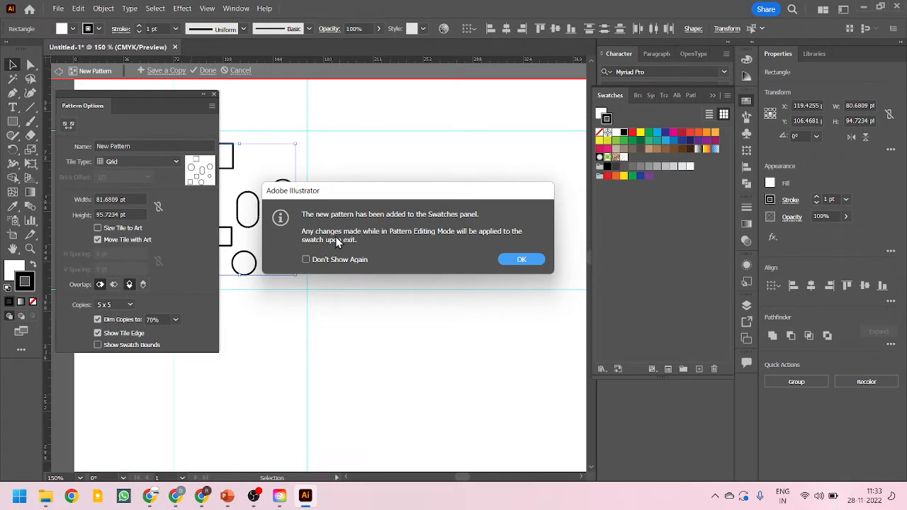
{"action": "left_click_drag", "start_coordinate": [341, 194], "coordinate": [331, 194]}
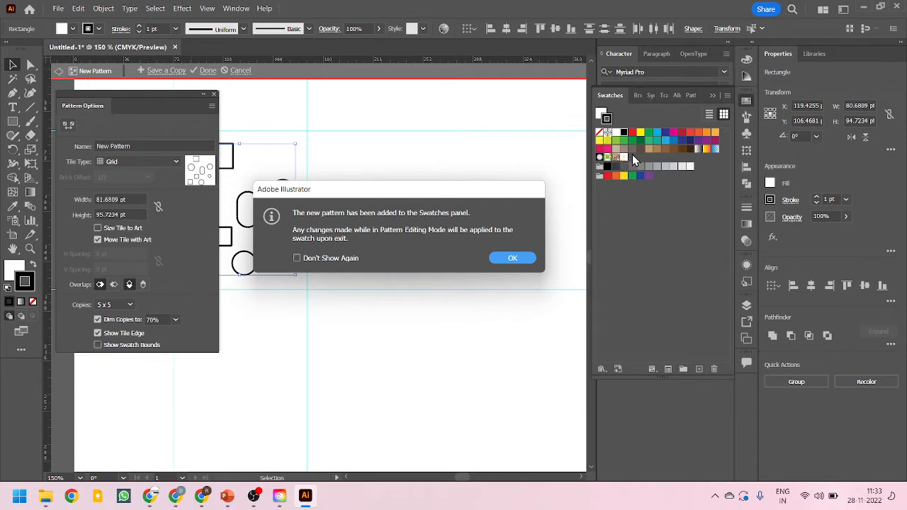
{"action": "left_click", "coordinate": [508, 261]}
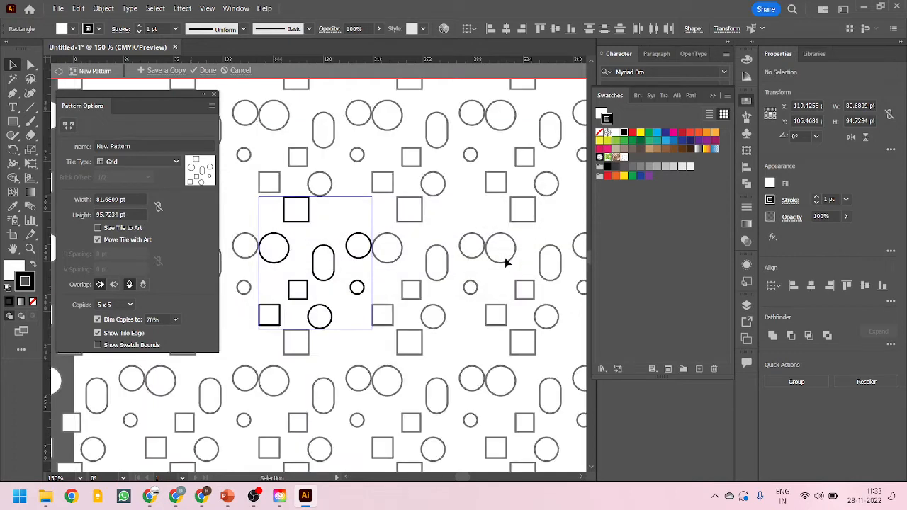
Nudge the two large circles and the two outer squares to adjust their positions inside the pattern tile
{"action": "scroll", "coordinate": [391, 254], "scroll_direction": "down", "scroll_amount": 2}
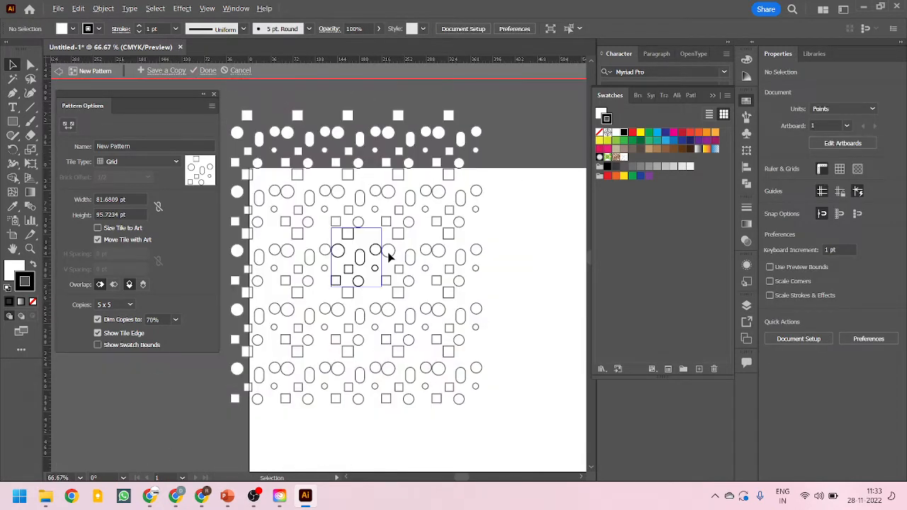
{"action": "scroll", "coordinate": [357, 245], "scroll_direction": "up", "scroll_amount": 1}
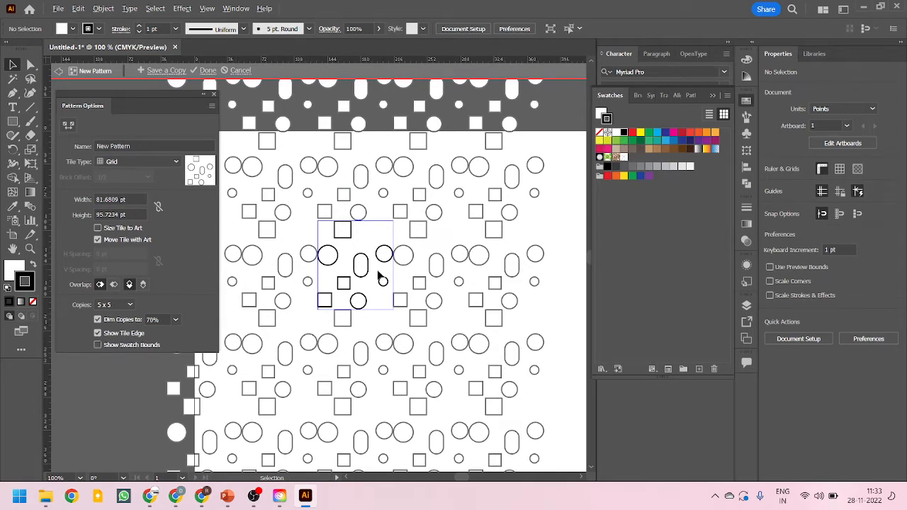
{"action": "scroll", "coordinate": [366, 267], "scroll_direction": "up", "scroll_amount": 1}
{"action": "scroll", "coordinate": [355, 259], "scroll_direction": "up", "scroll_amount": 1}
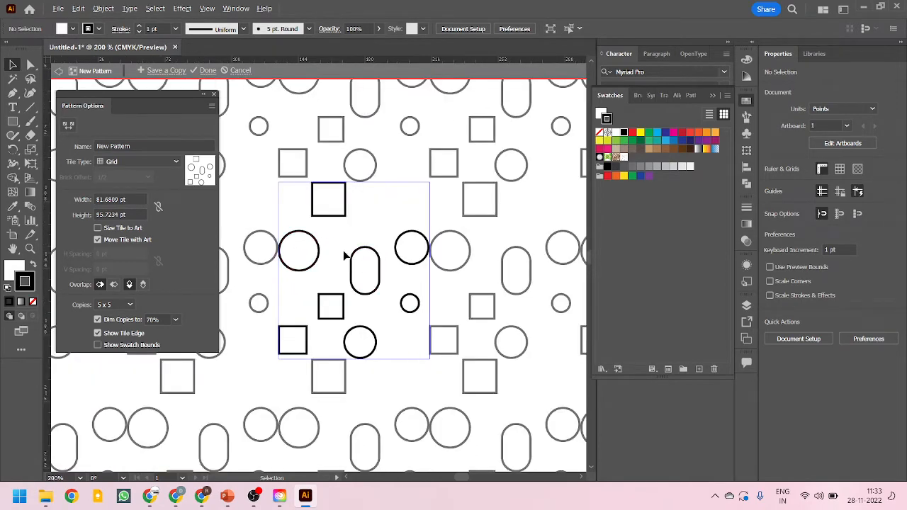
{"action": "scroll", "coordinate": [347, 255], "scroll_direction": "up", "scroll_amount": 1}
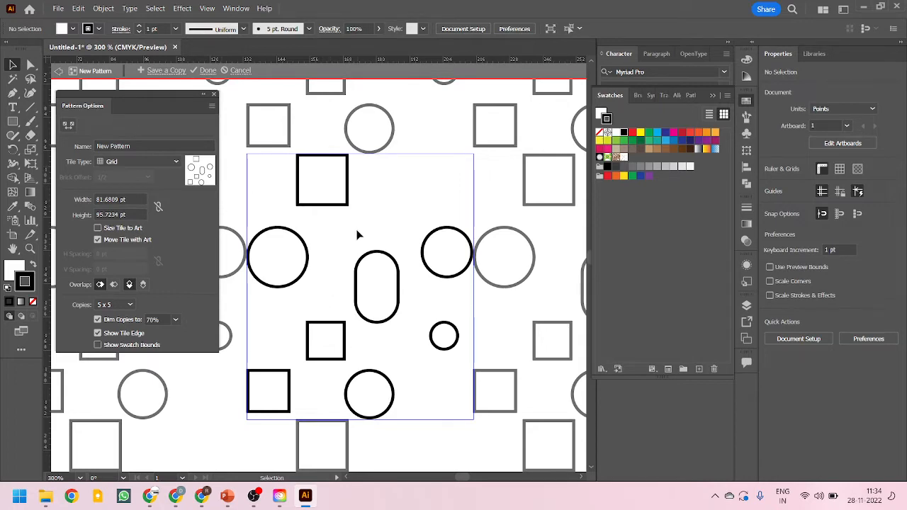
{"action": "left_click_drag", "start_coordinate": [359, 237], "coordinate": [411, 196]}
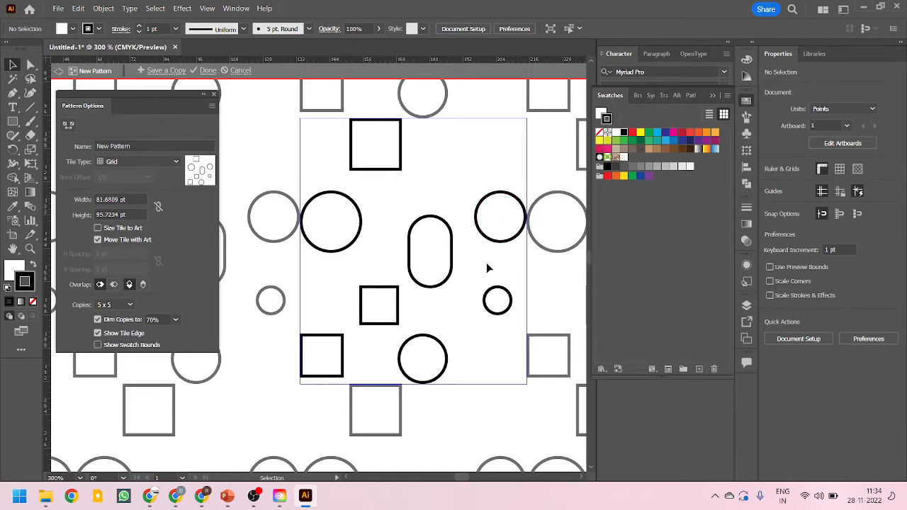
{"action": "scroll", "coordinate": [308, 300], "scroll_direction": "down", "scroll_amount": 1}
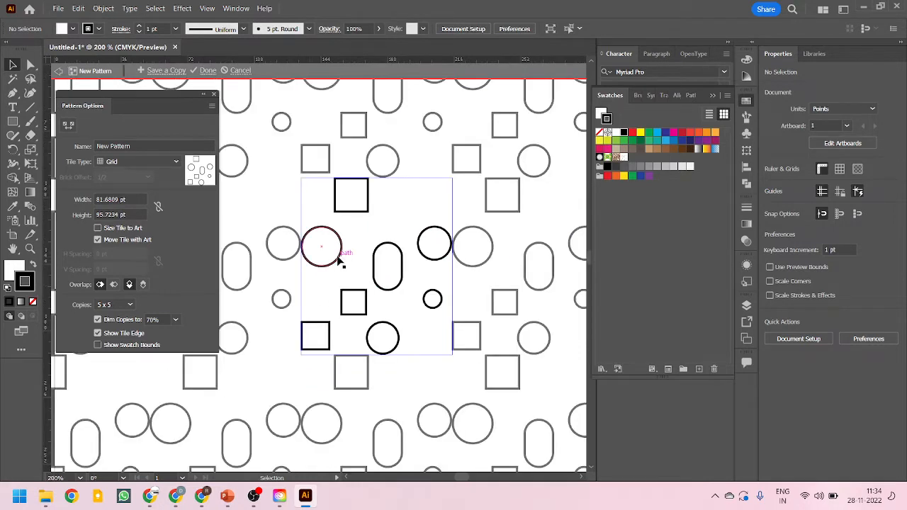
{"action": "left_click_drag", "start_coordinate": [338, 260], "coordinate": [348, 261]}
{"action": "left_click_drag", "start_coordinate": [419, 247], "coordinate": [421, 241]}
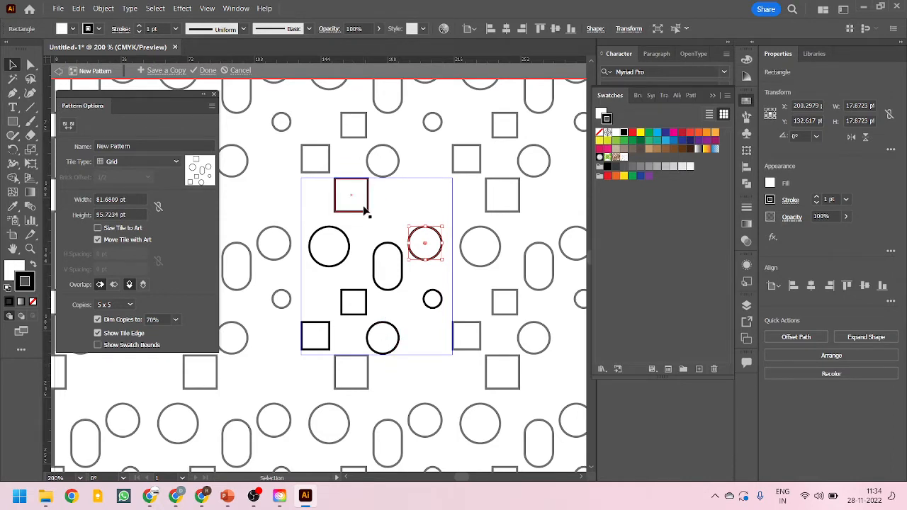
{"action": "left_click_drag", "start_coordinate": [362, 216], "coordinate": [371, 224]}
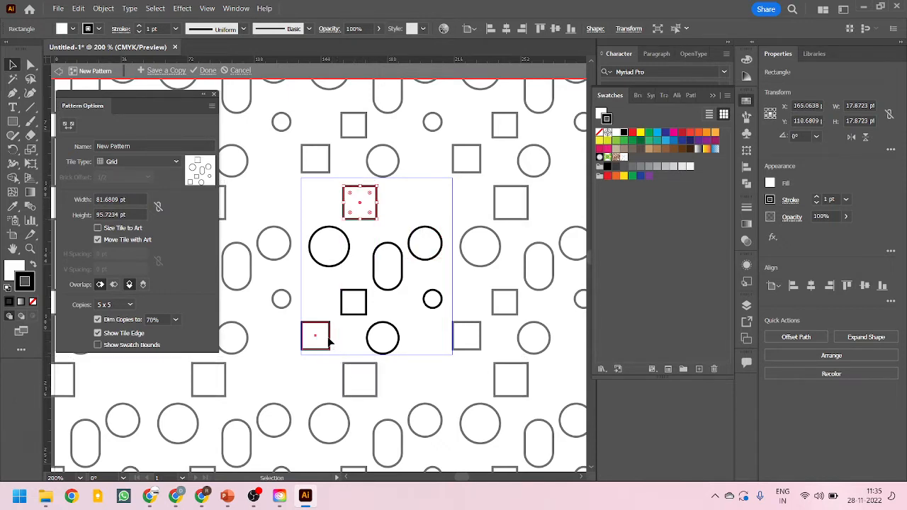
{"action": "left_click_drag", "start_coordinate": [332, 338], "coordinate": [336, 341]}
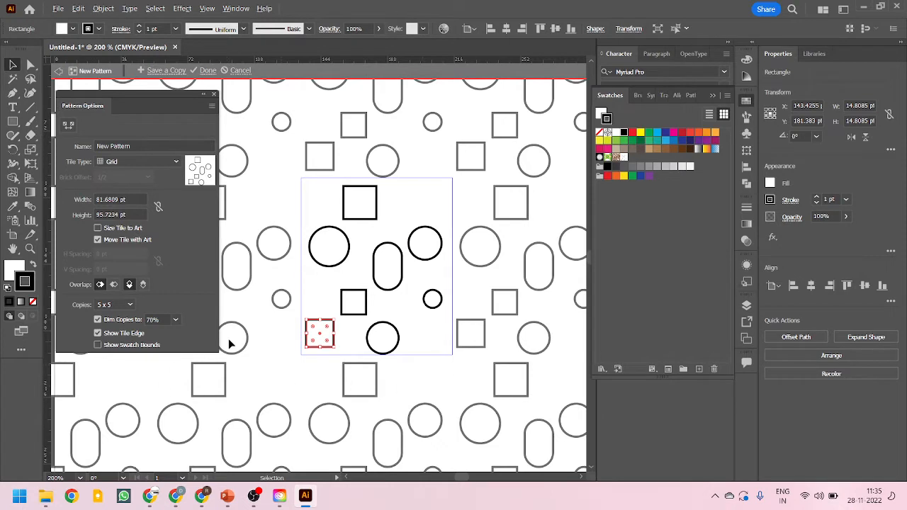
Round the corners of the bottom-left square and rotate it by 30°
{"action": "scroll", "coordinate": [303, 347], "scroll_direction": "up", "scroll_amount": 1}
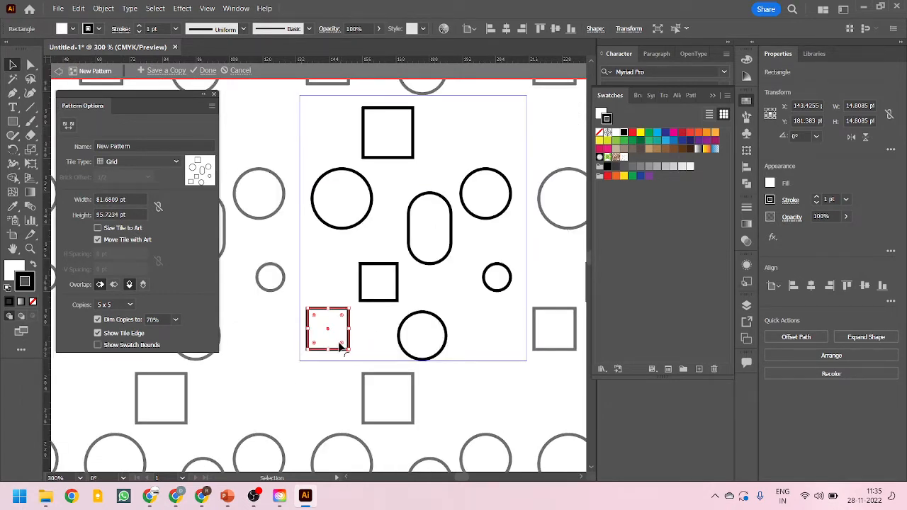
{"action": "left_click_drag", "start_coordinate": [340, 343], "coordinate": [339, 343]}
{"action": "scroll", "coordinate": [340, 344], "scroll_direction": "down", "scroll_amount": 1}
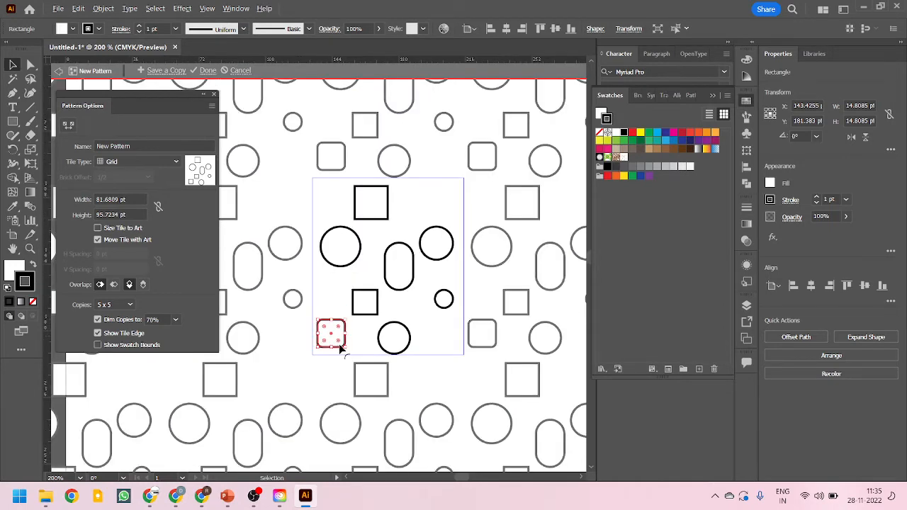
{"action": "scroll", "coordinate": [297, 416], "scroll_direction": "up", "scroll_amount": 1}
{"action": "scroll", "coordinate": [298, 416], "scroll_direction": "up", "scroll_amount": 1}
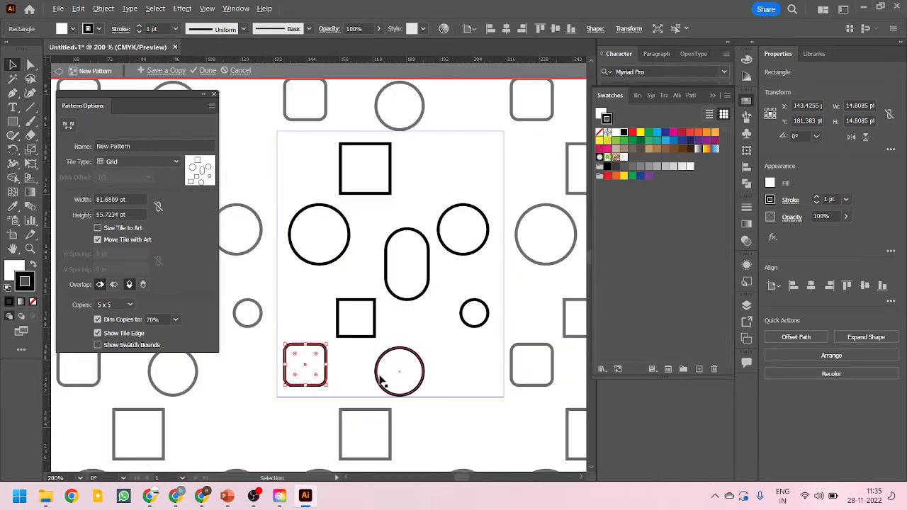
{"action": "left_click_drag", "start_coordinate": [329, 390], "coordinate": [339, 370]}
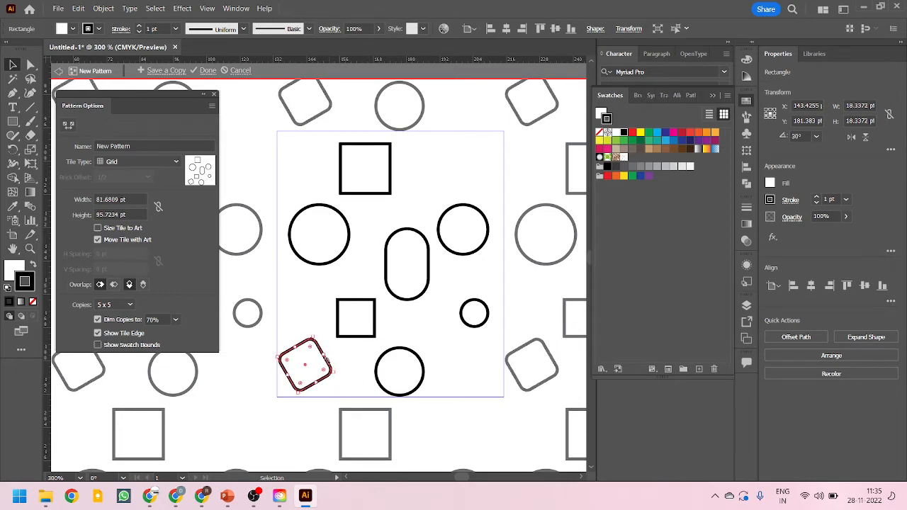
Shrink the central square to about 10 pt and nudge the rotated square up
{"action": "left_click", "coordinate": [283, 426]}
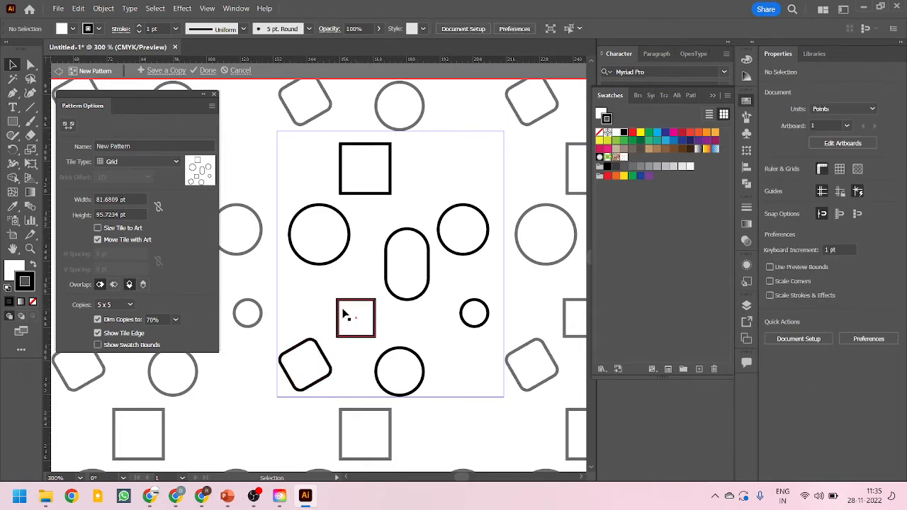
{"action": "left_click", "coordinate": [347, 318]}
{"action": "mouse_move", "coordinate": [379, 339]}
{"action": "left_mouse_down"}
{"action": "mouse_move", "coordinate": [366, 328]}
{"action": "mouse_move", "coordinate": [365, 351]}
{"action": "left_mouse_up"}
{"action": "left_click", "coordinate": [366, 356]}
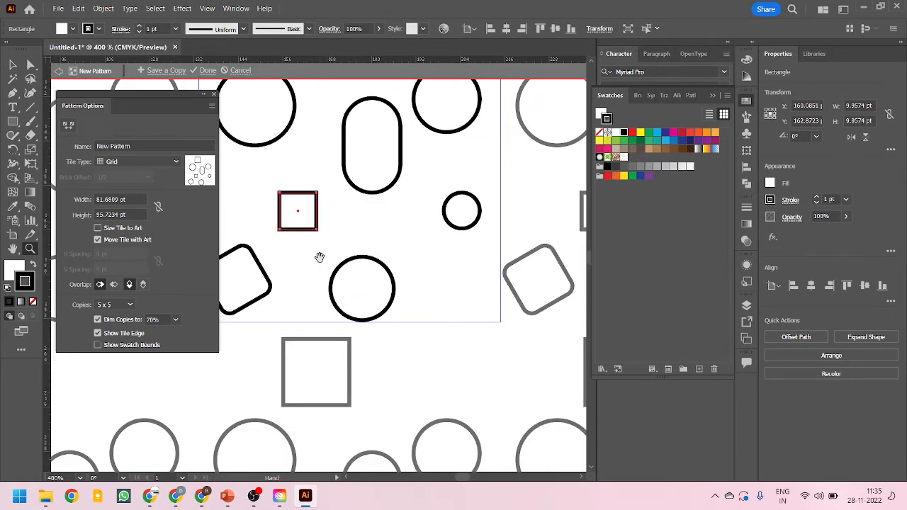
{"action": "left_click_drag", "start_coordinate": [319, 258], "coordinate": [406, 349]}
{"action": "left_click", "coordinate": [342, 346], "text": "alt"}
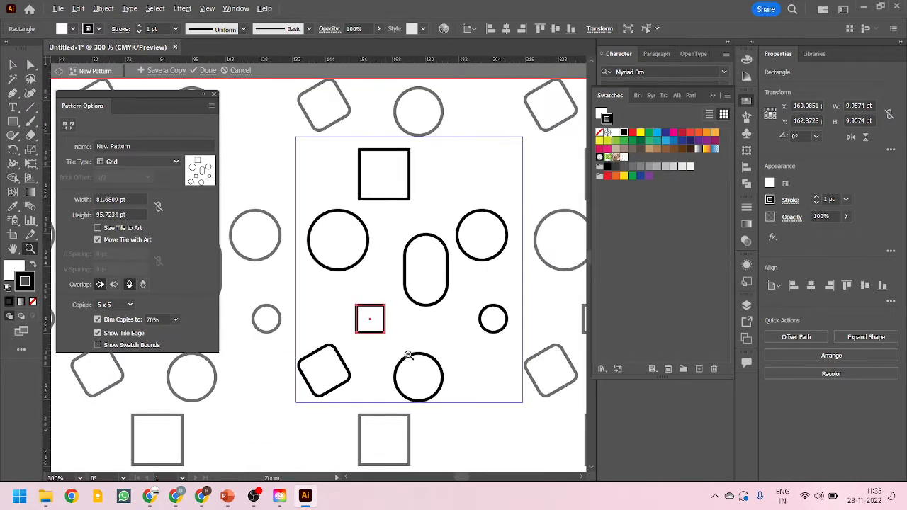
{"action": "left_click", "coordinate": [13, 65]}
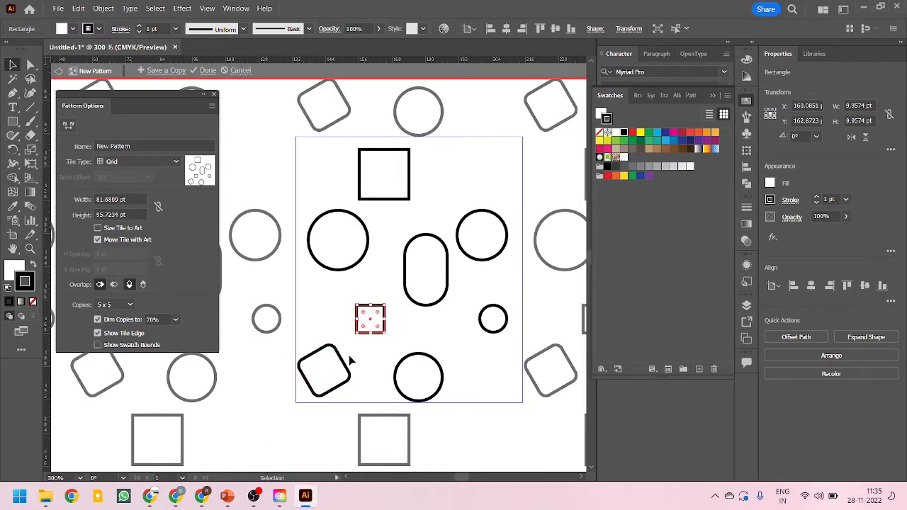
{"action": "left_click_drag", "start_coordinate": [349, 370], "coordinate": [355, 367]}
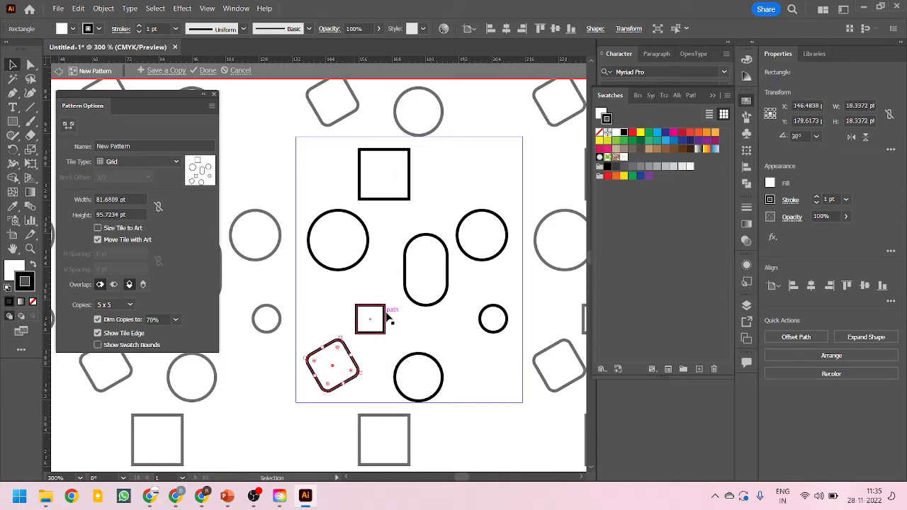
Give the rounded rectangle a beige stroke and the right circle a brown stroke
{"action": "left_click", "coordinate": [416, 298]}
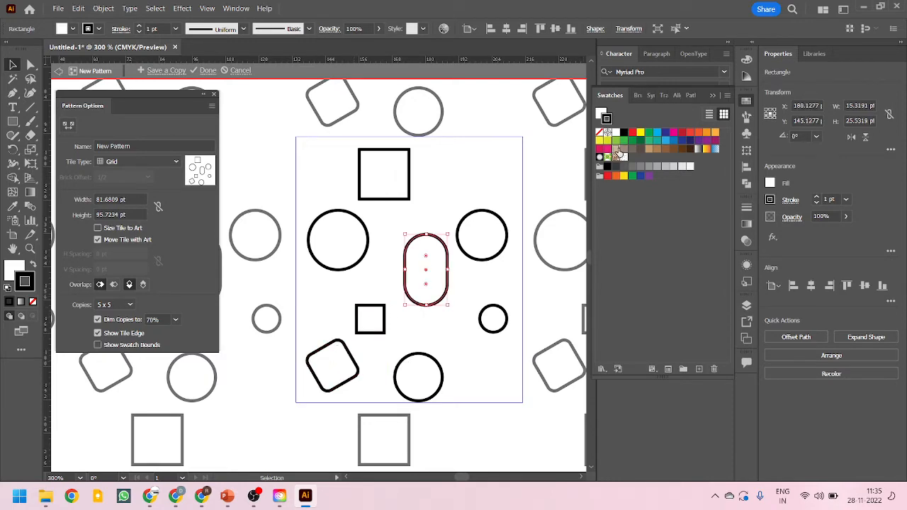
{"action": "left_click", "coordinate": [616, 156]}
{"action": "scroll", "coordinate": [320, 304], "scroll_direction": "down", "scroll_amount": 2, "text": "alt"}
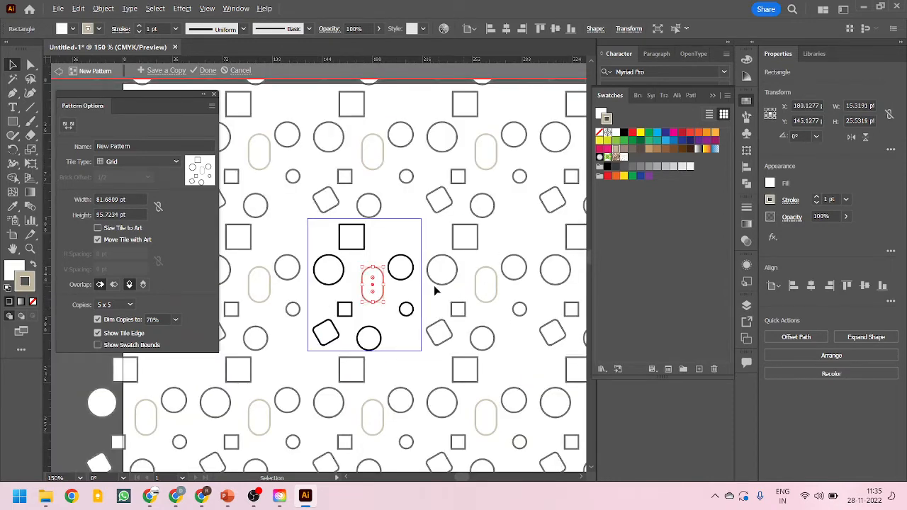
{"action": "scroll", "coordinate": [418, 286], "scroll_direction": "up", "scroll_amount": 1, "text": "alt"}
{"action": "left_click", "coordinate": [401, 261]}
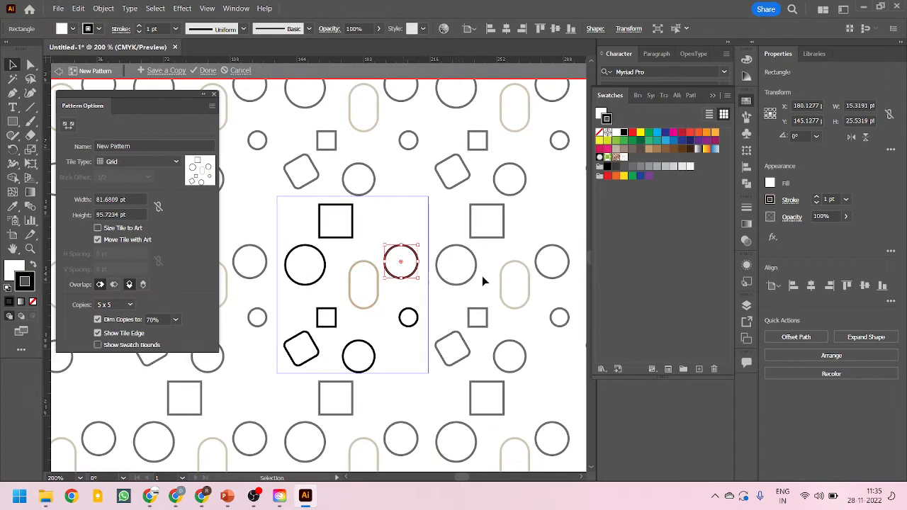
{"action": "left_click", "coordinate": [682, 148]}
Apply a taupe stroke to the top square and a purple stroke to the rotated square
{"action": "left_click", "coordinate": [347, 235]}
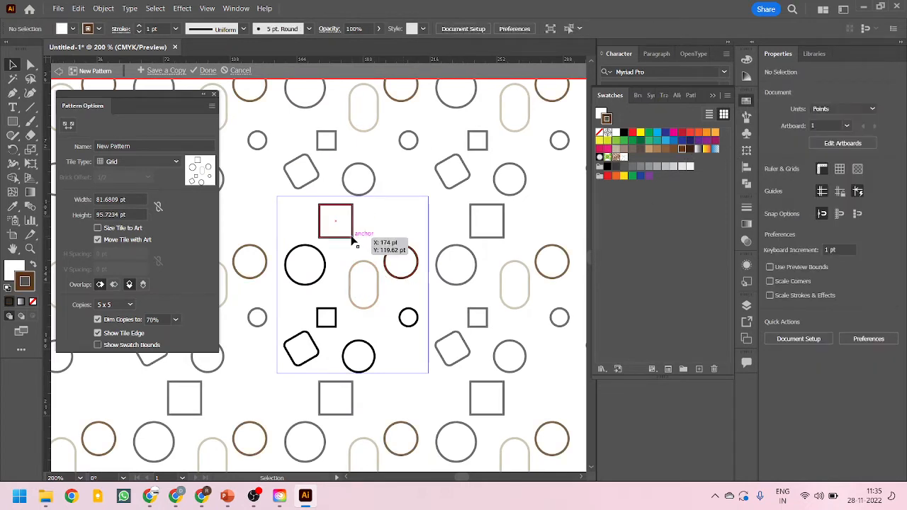
{"action": "left_click", "coordinate": [623, 150]}
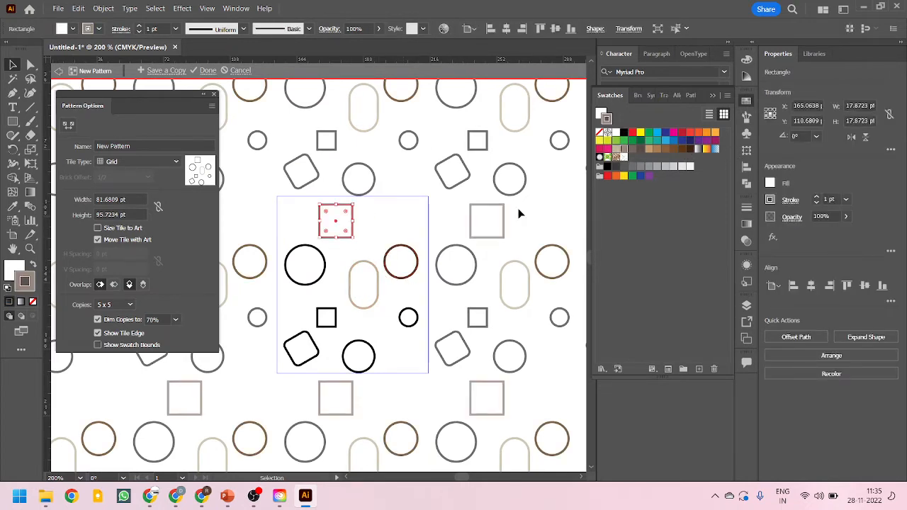
{"action": "left_click", "coordinate": [321, 278]}
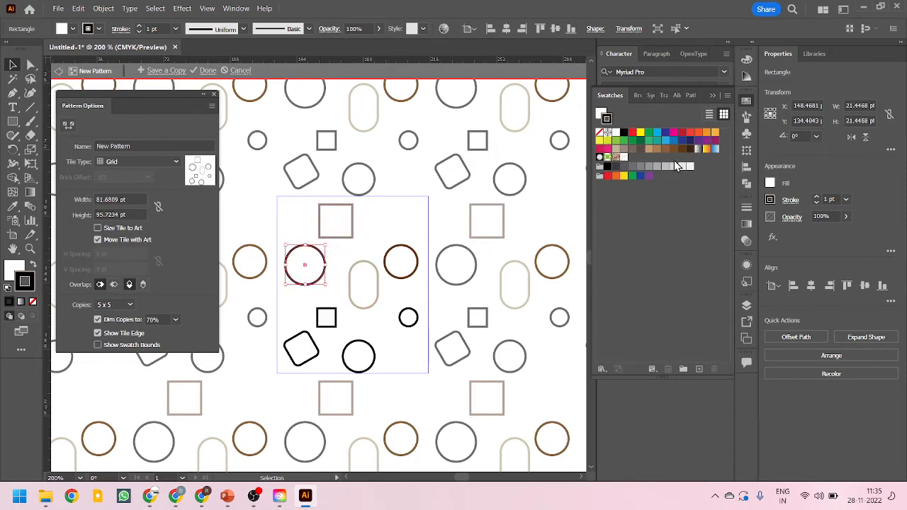
{"action": "left_click", "coordinate": [320, 346]}
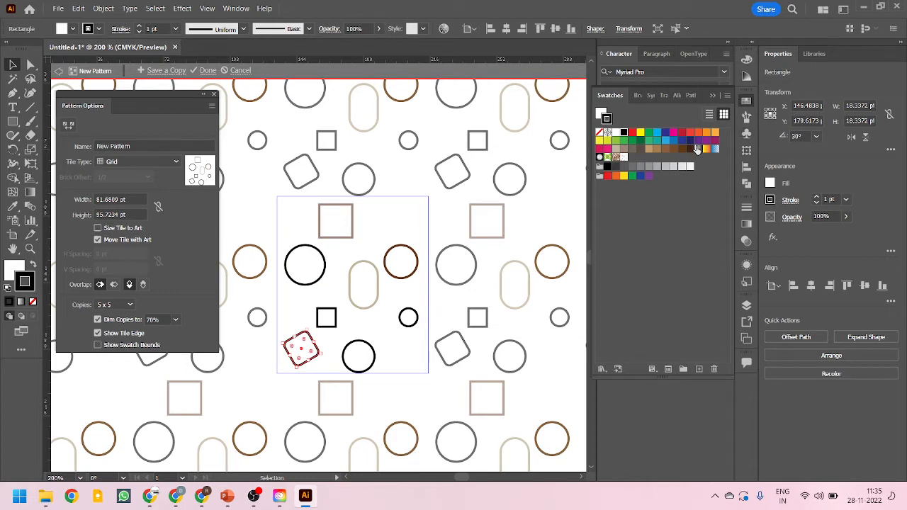
{"action": "left_click", "coordinate": [690, 140]}
Color the central square's stroke green, the bottom circle gray, and the left circle pink
{"action": "left_click", "coordinate": [328, 321]}
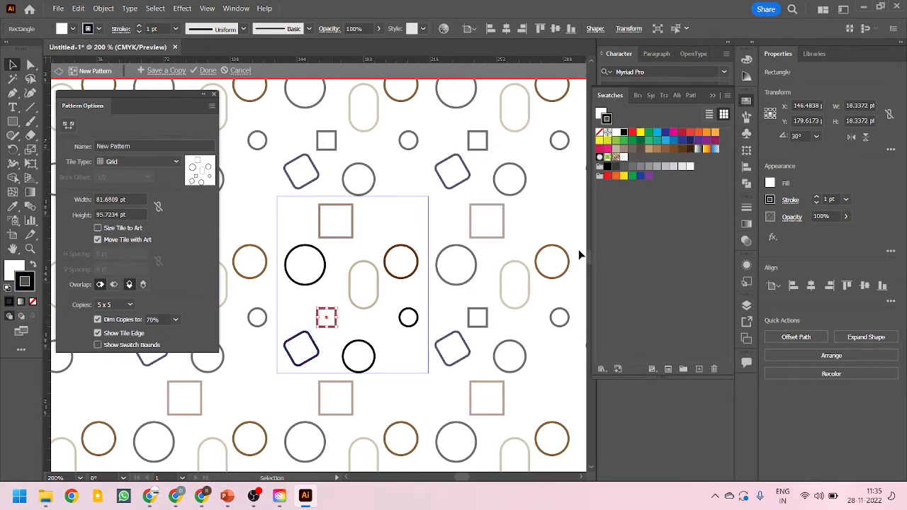
{"action": "left_click", "coordinate": [611, 141]}
{"action": "left_click", "coordinate": [366, 347]}
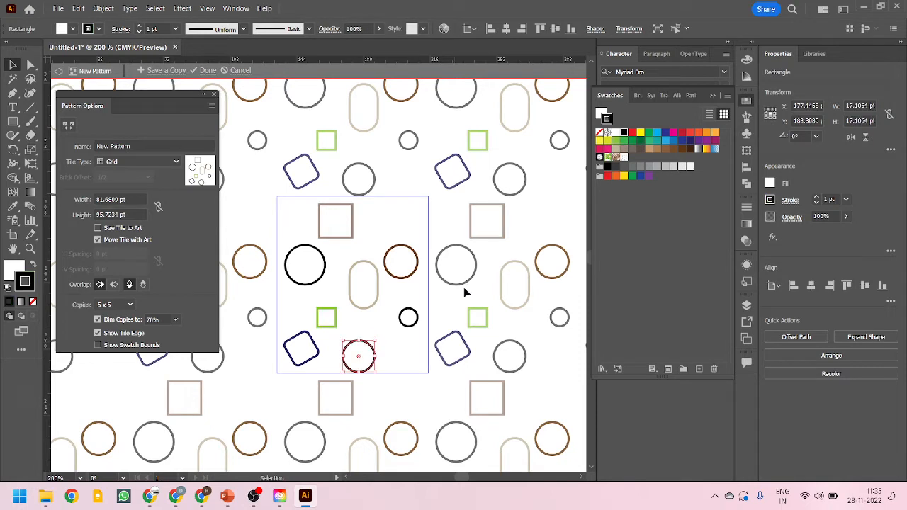
{"action": "left_click", "coordinate": [633, 170]}
{"action": "left_click", "coordinate": [325, 273]}
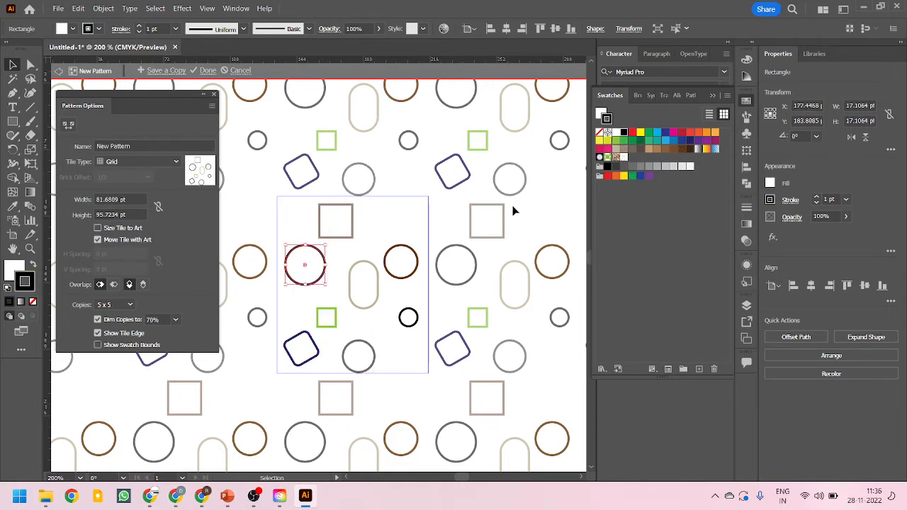
{"action": "left_click", "coordinate": [604, 150]}
{"action": "left_click", "coordinate": [452, 298]}
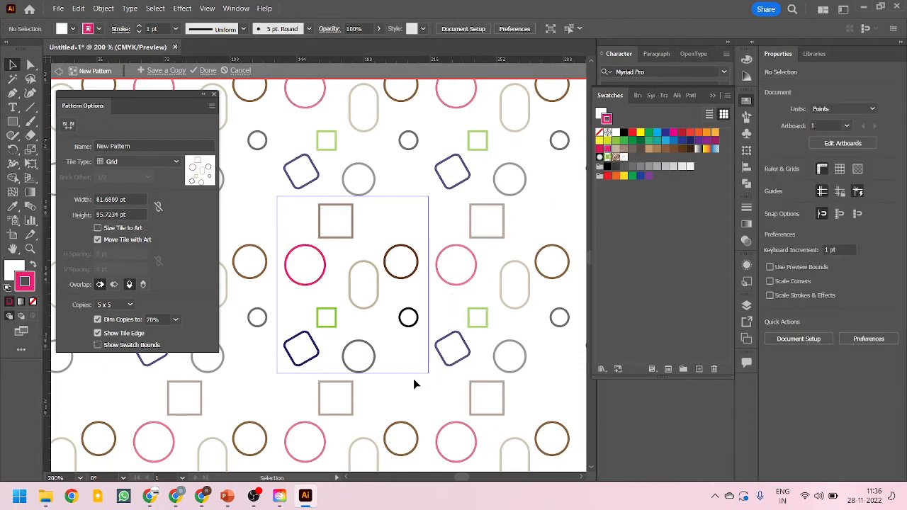
Nudge the bottom gray circle slightly upward within the tile
{"action": "left_click_drag", "start_coordinate": [375, 348], "coordinate": [375, 337]}
{"action": "key", "text": "ctrl+plus"}
{"action": "key", "text": "ctrl+plus"}
{"action": "key", "text": "ctrl+plus"}
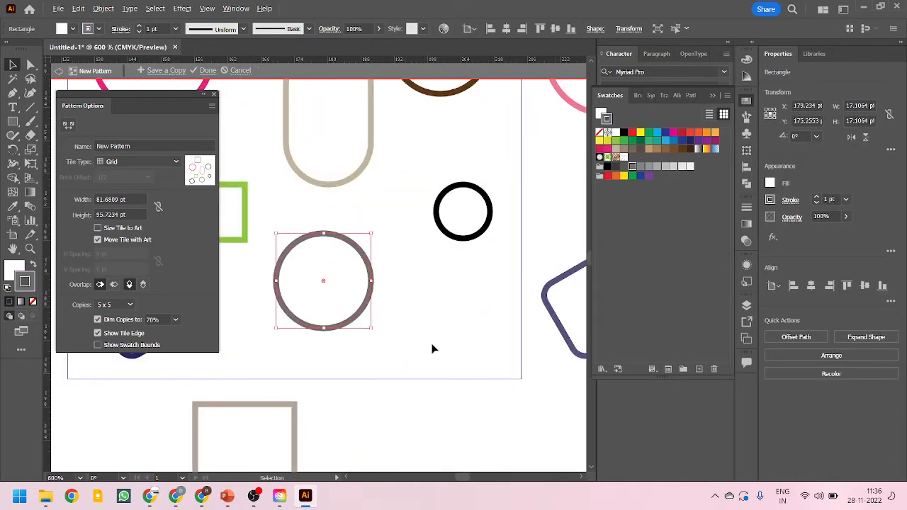
{"action": "key", "text": "ctrl+minus"}
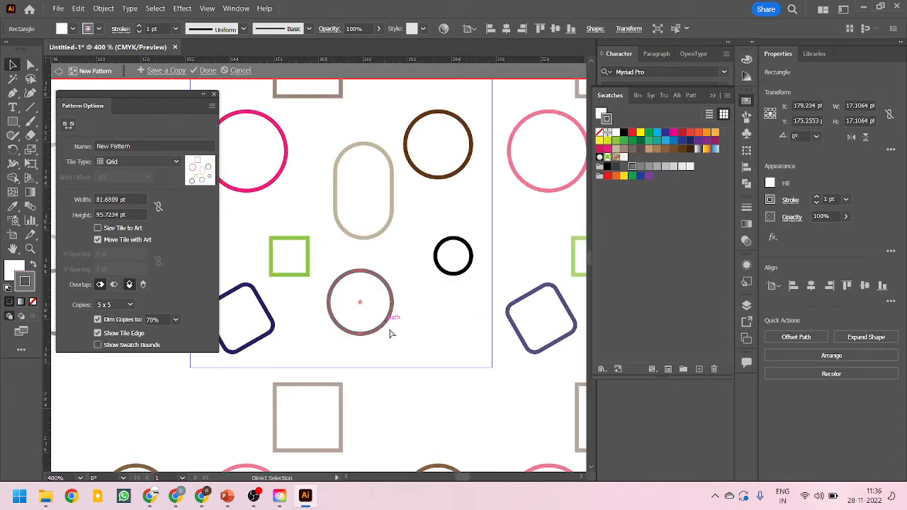
{"action": "key", "text": "v"}
{"action": "left_click_drag", "start_coordinate": [393, 339], "coordinate": [379, 323]}
{"action": "key", "text": "a"}
{"action": "key", "text": "v"}
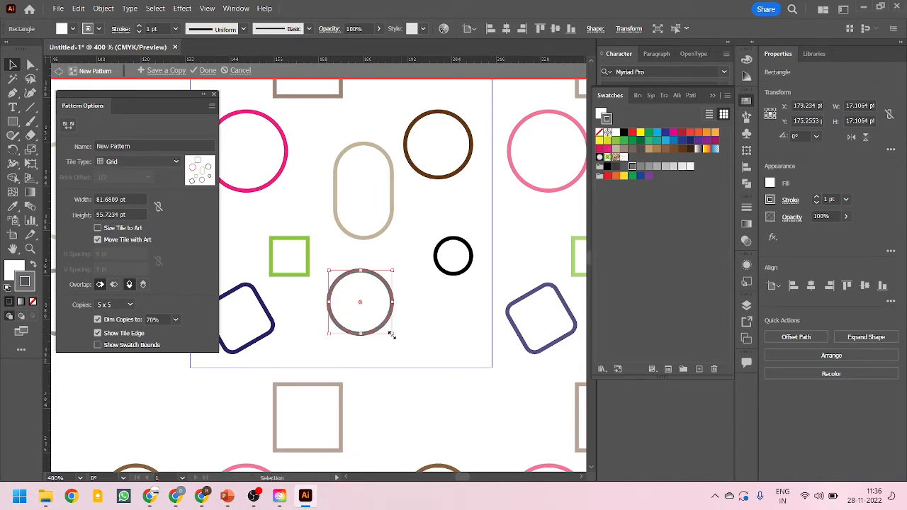
{"action": "left_click_drag", "start_coordinate": [392, 336], "coordinate": [407, 352]}
{"action": "key", "text": "ctrl+z"}
{"action": "key", "text": "ctrl+z"}
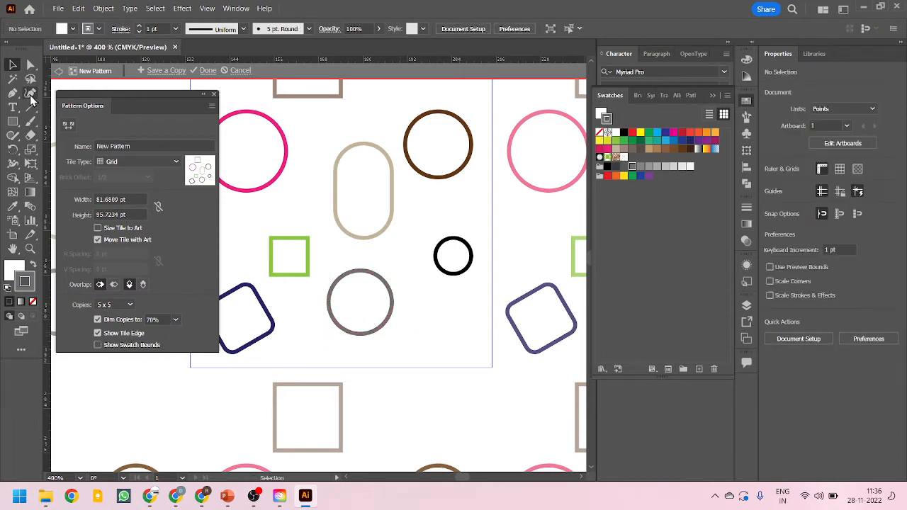
Duplicate the small black circle into the center of the bottom gray circle and give the copy a light gray stroke
{"action": "left_click", "coordinate": [451, 276]}
{"action": "left_click_drag", "start_coordinate": [447, 279], "coordinate": [352, 323]}
{"action": "key", "text": "ctrl+minus"}
{"action": "key", "text": "ctrl+minus"}
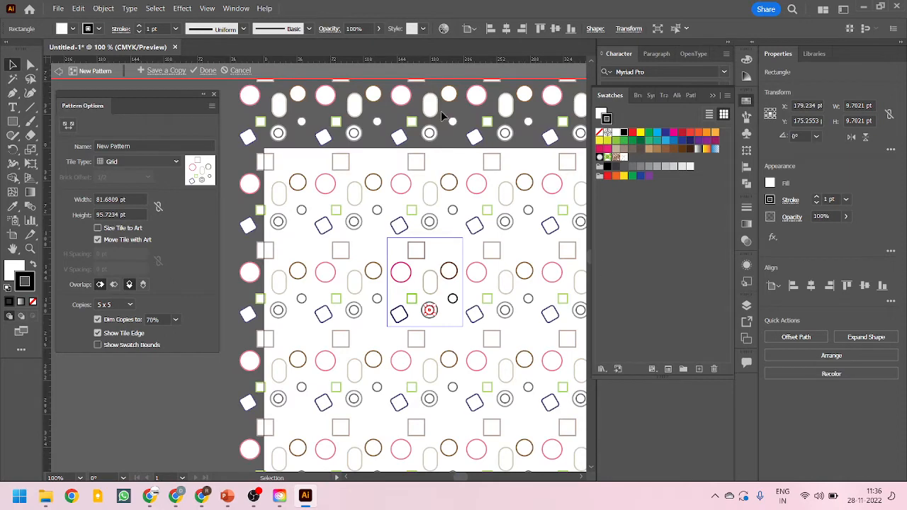
{"action": "scroll", "coordinate": [516, 281], "scroll_direction": "up", "scroll_amount": 2, "text": "alt"}
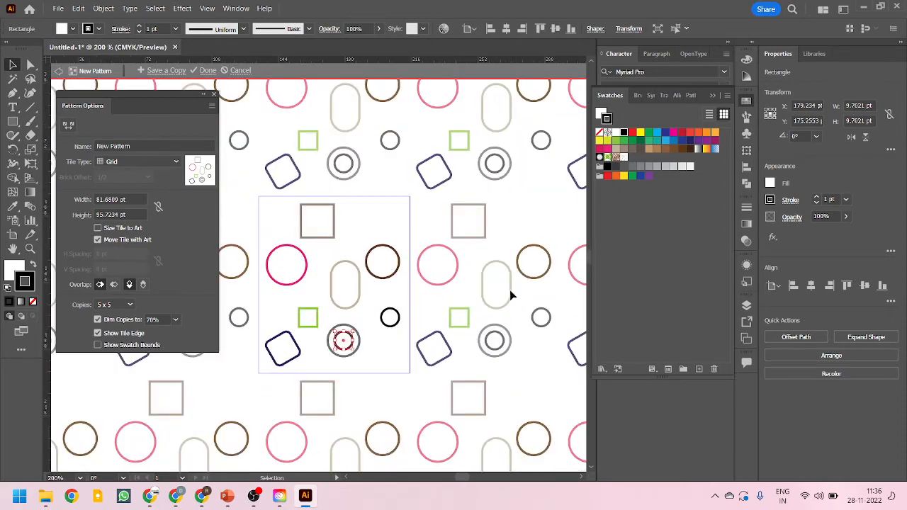
{"action": "left_click", "coordinate": [674, 166]}
{"action": "left_click", "coordinate": [425, 385]}
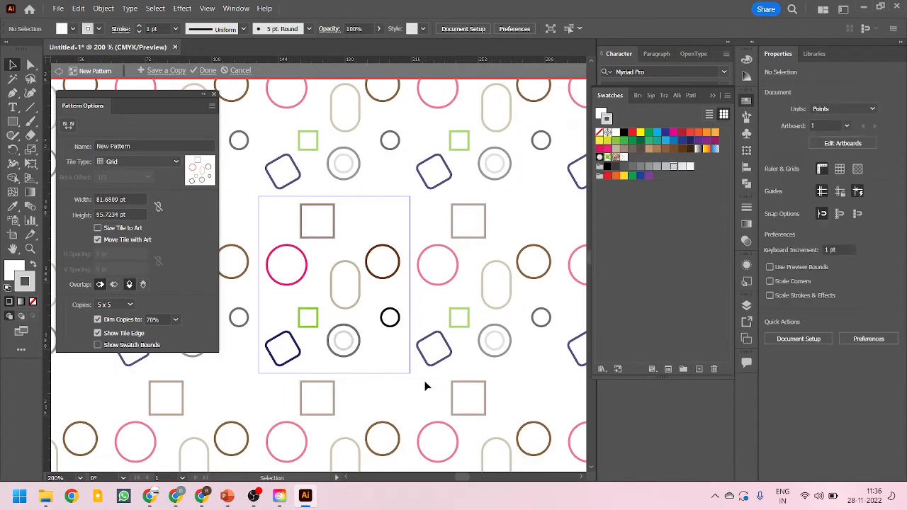
Rename the pattern as My Pattern
{"action": "scroll", "coordinate": [506, 272], "scroll_direction": "down", "scroll_amount": 1, "text": "alt"}
{"action": "scroll", "coordinate": [299, 268], "scroll_direction": "up", "scroll_amount": 2, "text": "alt"}
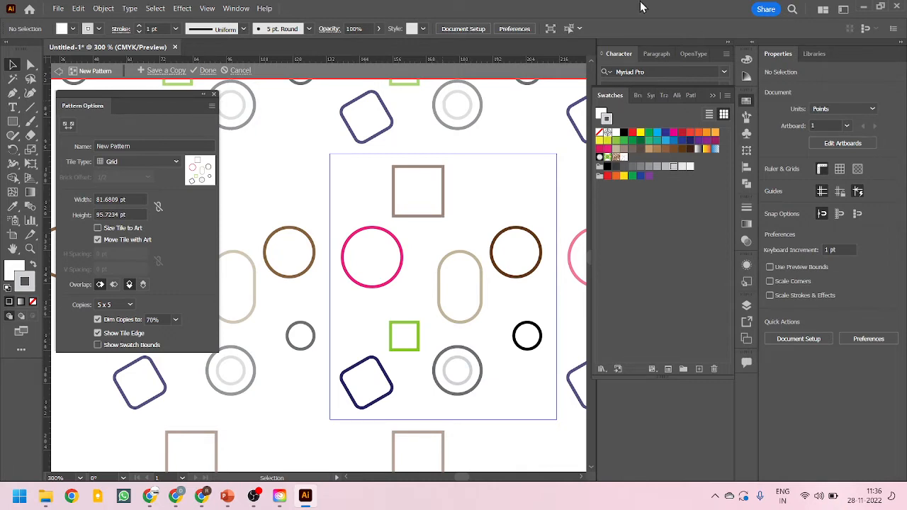
{"action": "left_click_drag", "start_coordinate": [136, 98], "coordinate": [158, 105]}
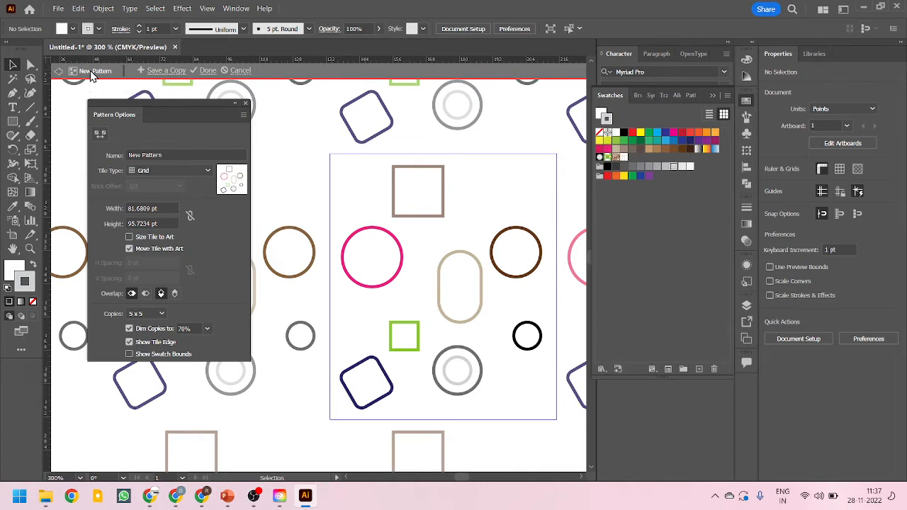
{"action": "left_click", "coordinate": [188, 155]}
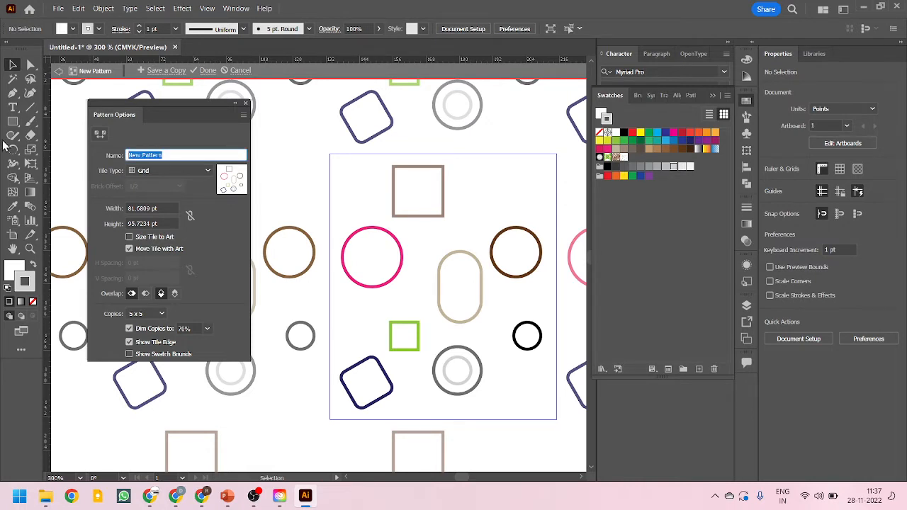
{"action": "type", "text": "My Pattern"}
{"action": "key", "text": "Return"}
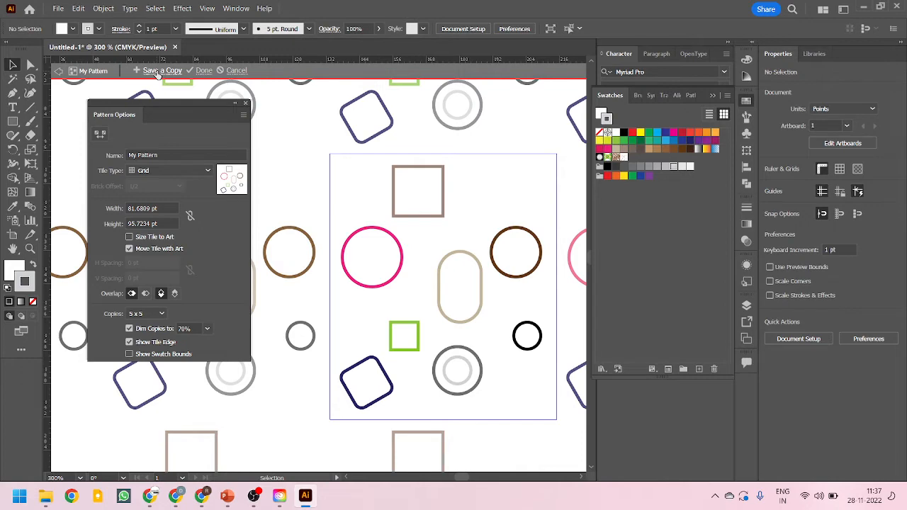
Save a copy of the pattern named My Pattern 1, turning off the notice about the copy
{"action": "scroll", "coordinate": [314, 263], "scroll_direction": "down", "scroll_amount": 4}
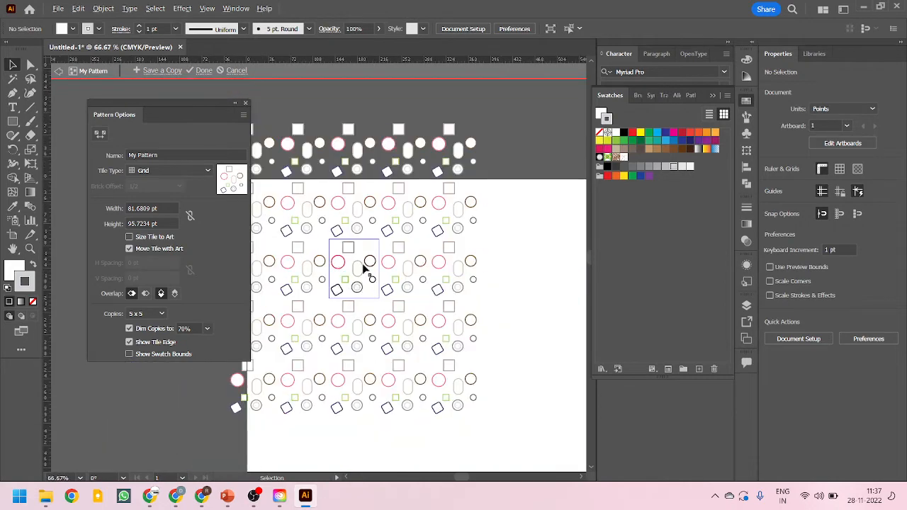
{"action": "scroll", "coordinate": [364, 267], "scroll_direction": "up", "scroll_amount": 2}
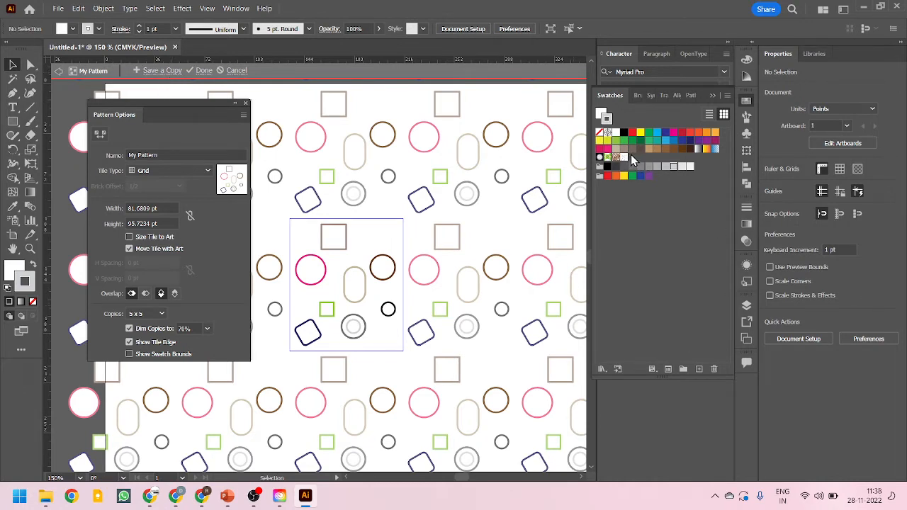
{"action": "left_click", "coordinate": [156, 77]}
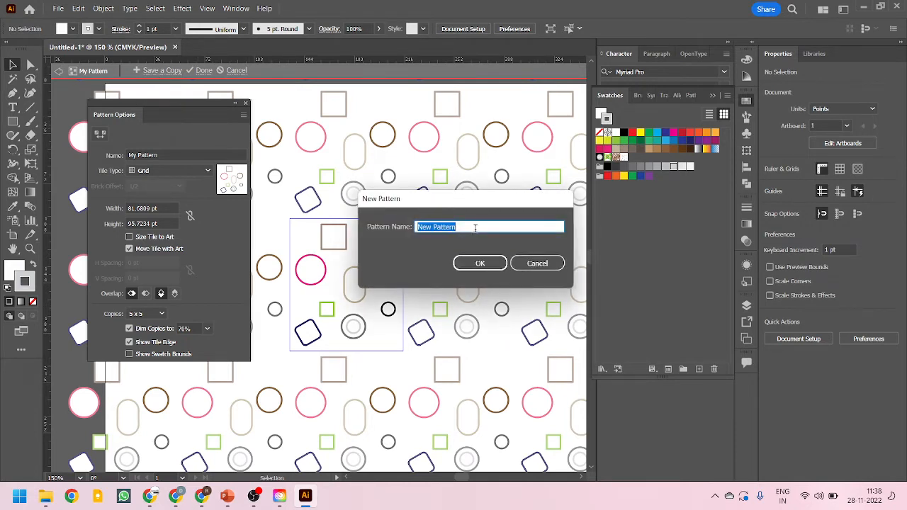
{"action": "type", "text": "My"}
{"action": "left_click", "coordinate": [480, 263]}
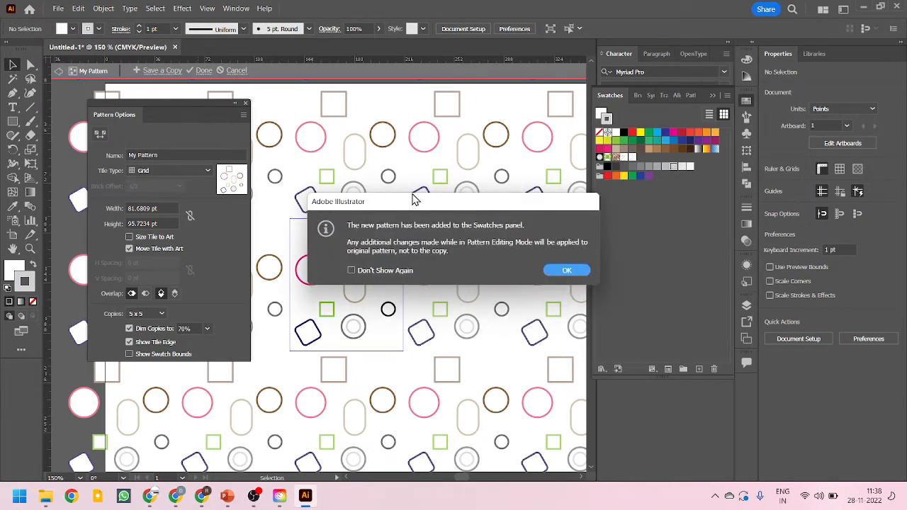
{"action": "left_click_drag", "start_coordinate": [467, 201], "coordinate": [424, 251]}
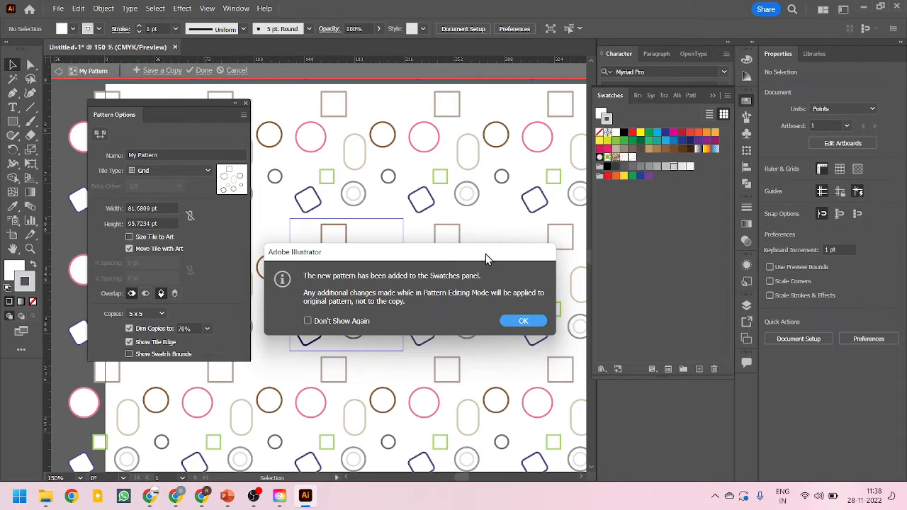
{"action": "left_click_drag", "start_coordinate": [309, 259], "coordinate": [312, 238]}
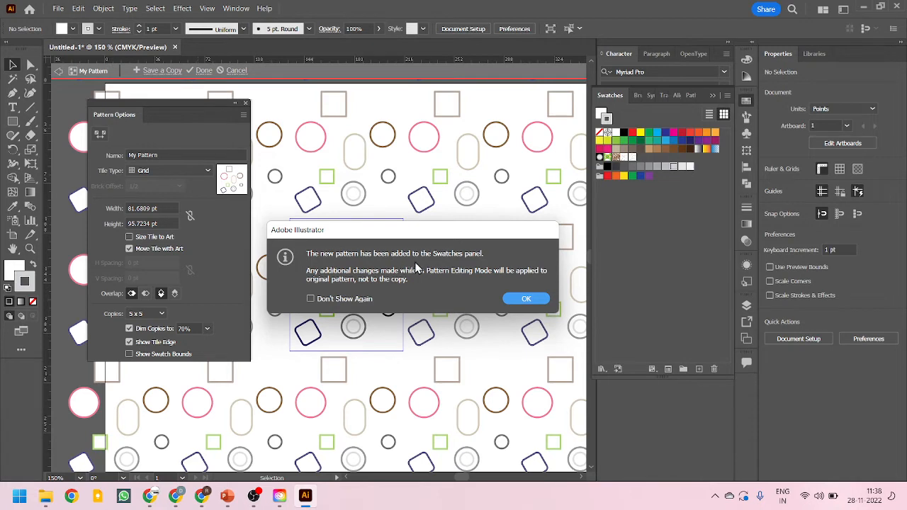
{"action": "left_click", "coordinate": [315, 301]}
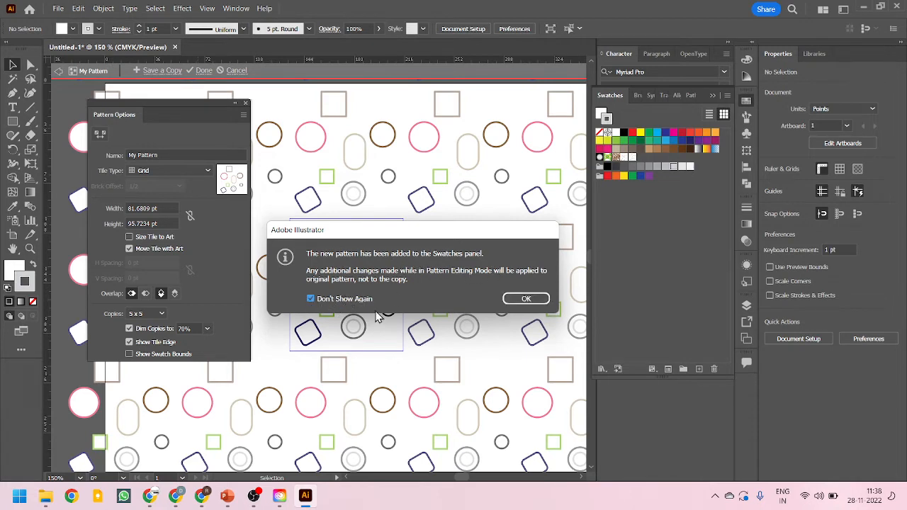
{"action": "left_click", "coordinate": [526, 299]}
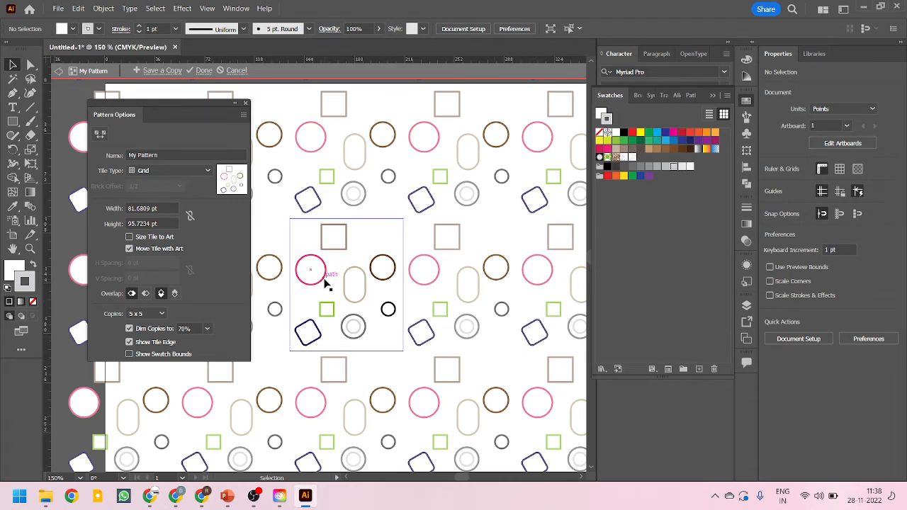
Shift the pink circle and top square left, and add a tilted rounded rectangle beneath the upright one
{"action": "left_click_drag", "start_coordinate": [326, 283], "coordinate": [336, 291]}
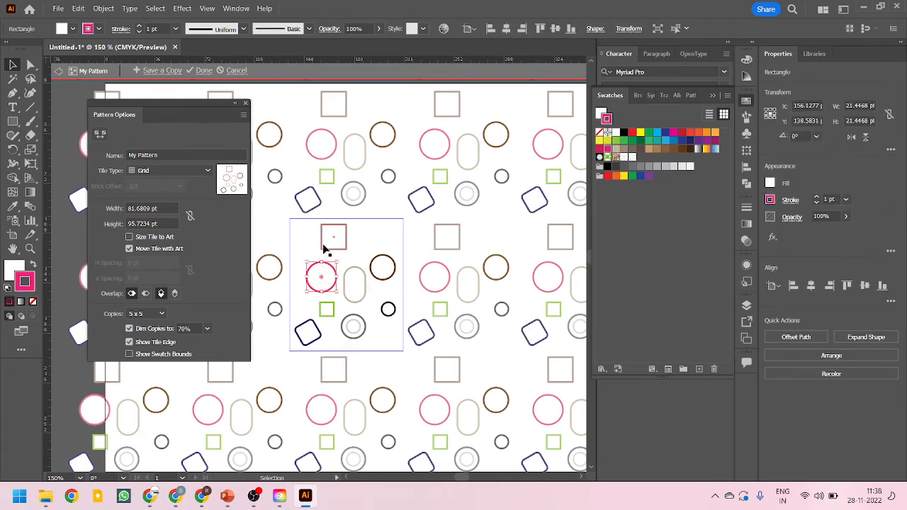
{"action": "left_click_drag", "start_coordinate": [323, 245], "coordinate": [297, 249]}
{"action": "left_click_drag", "start_coordinate": [355, 265], "coordinate": [348, 227]}
{"action": "mouse_move", "coordinate": [357, 260]}
{"action": "left_mouse_down"}
{"action": "mouse_move", "coordinate": [366, 295]}
{"action": "mouse_move", "coordinate": [383, 278]}
{"action": "mouse_move", "coordinate": [374, 298]}
{"action": "mouse_move", "coordinate": [351, 292]}
{"action": "mouse_move", "coordinate": [351, 302]}
{"action": "mouse_move", "coordinate": [310, 302]}
{"action": "mouse_move", "coordinate": [323, 292]}
{"action": "left_mouse_up"}
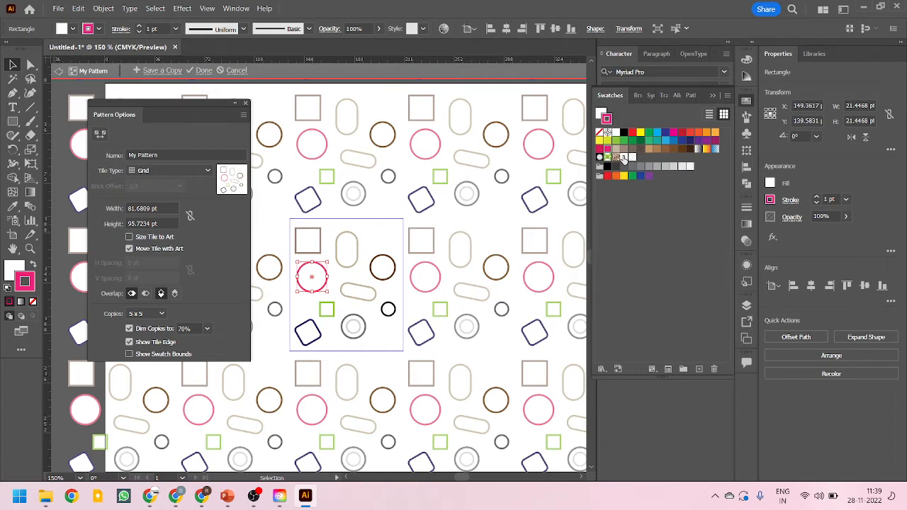
Try the Brick by Row and Brick by Column tile types, then set the tile type to Hex by Column
{"action": "left_click", "coordinate": [169, 153]}
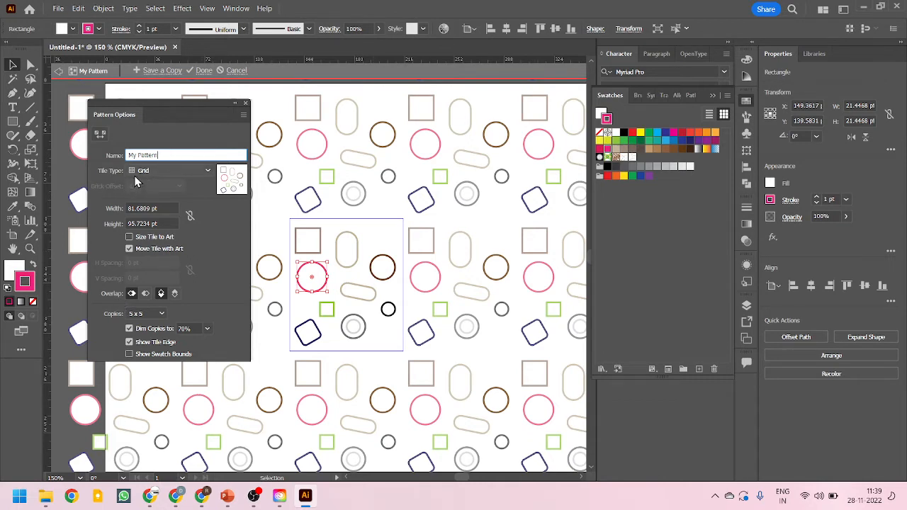
{"action": "left_click", "coordinate": [191, 172]}
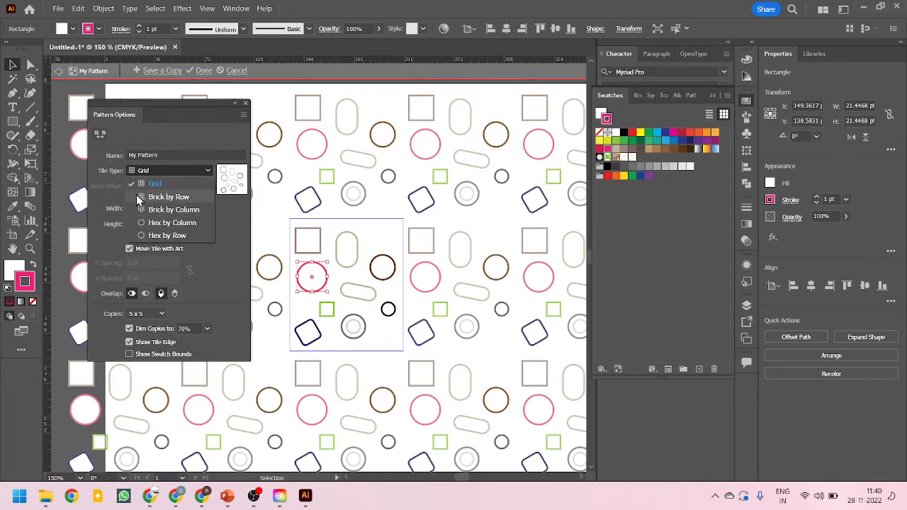
{"action": "left_click", "coordinate": [167, 197]}
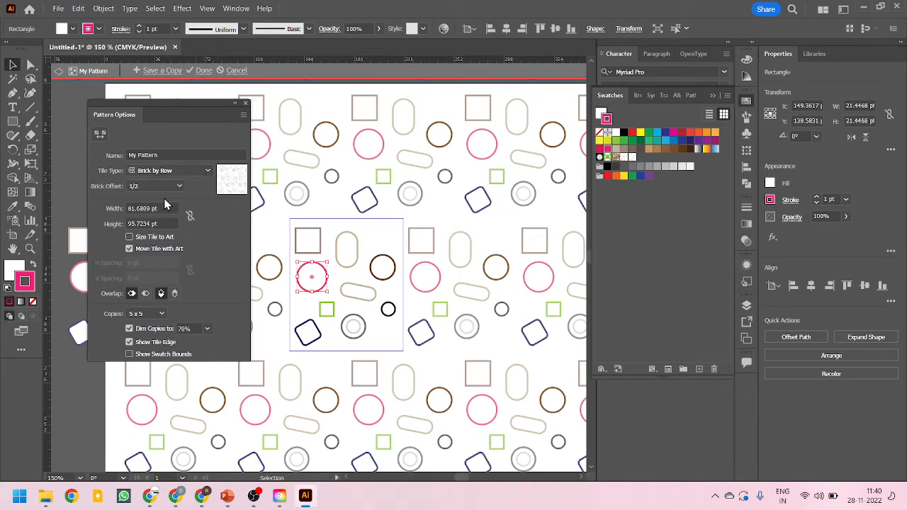
{"action": "left_click", "coordinate": [181, 171]}
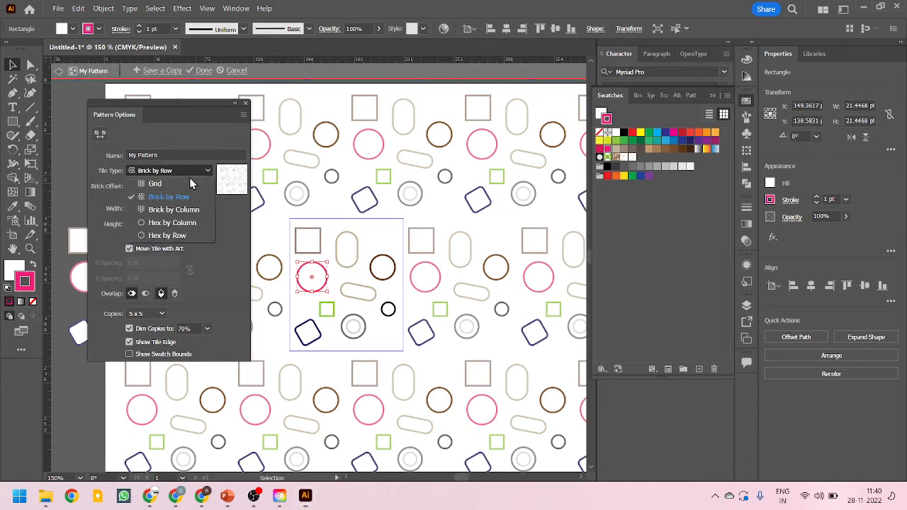
{"action": "left_click", "coordinate": [177, 211]}
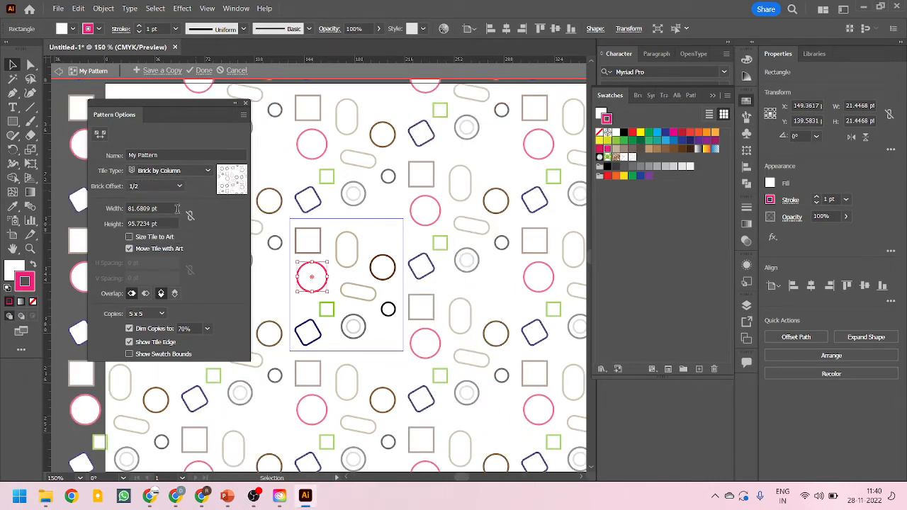
{"action": "left_click", "coordinate": [182, 171]}
{"action": "left_click", "coordinate": [162, 222]}
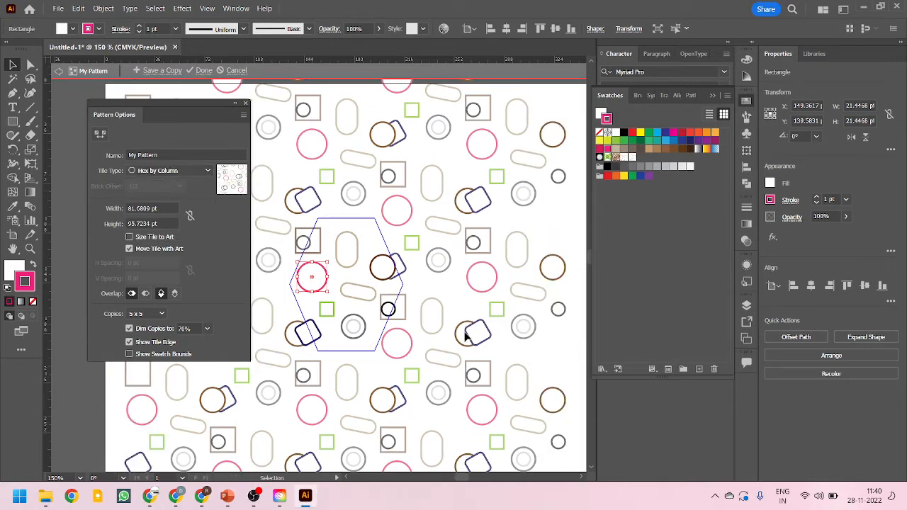
Move the right brown circle up and the top square to the upper middle of the hexagonal tile
{"action": "scroll", "coordinate": [586, 316], "scroll_direction": "down", "scroll_amount": 1}
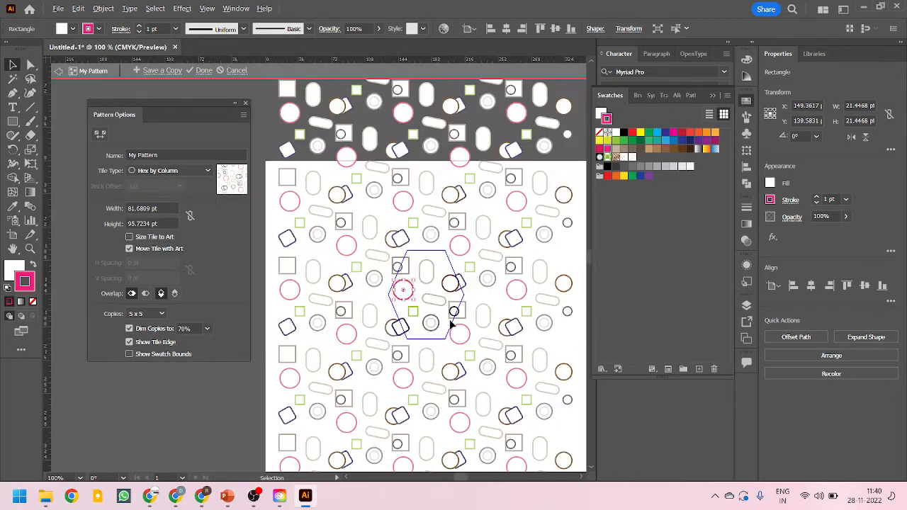
{"action": "scroll", "coordinate": [421, 305], "scroll_direction": "up", "scroll_amount": 2}
{"action": "scroll", "coordinate": [352, 248], "scroll_direction": "down", "scroll_amount": 1}
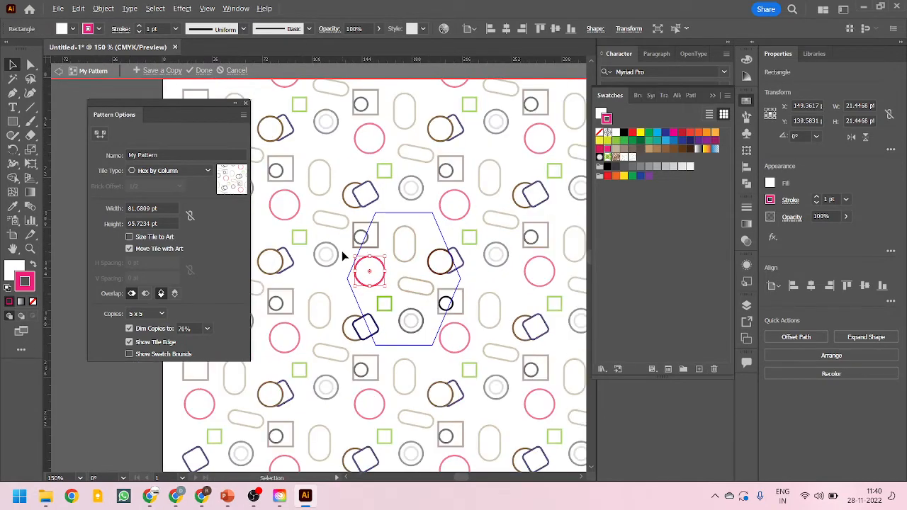
{"action": "scroll", "coordinate": [424, 295], "scroll_direction": "down", "scroll_amount": 1}
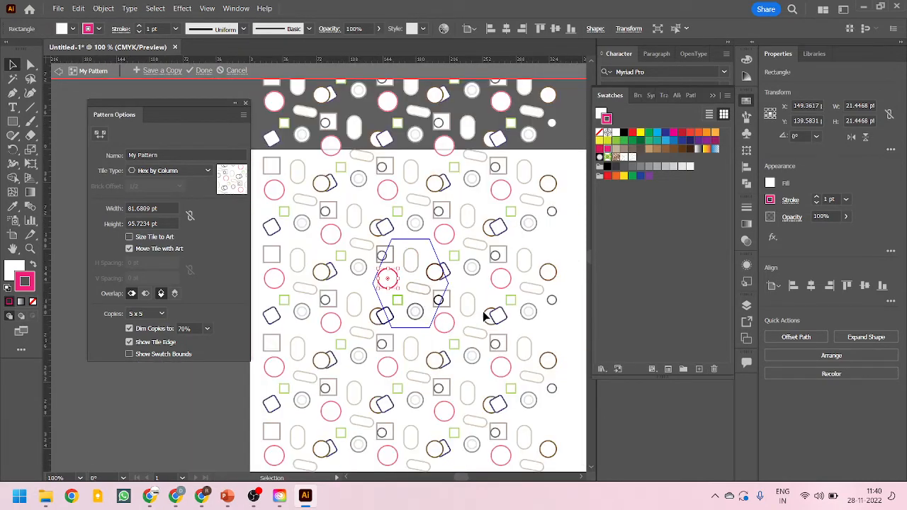
{"action": "scroll", "coordinate": [434, 286], "scroll_direction": "up", "scroll_amount": 1}
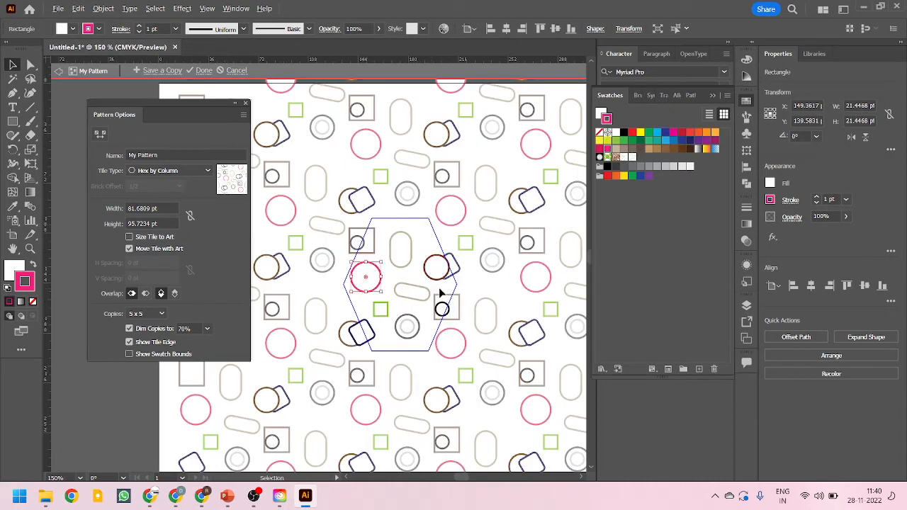
{"action": "scroll", "coordinate": [439, 293], "scroll_direction": "up", "scroll_amount": 1}
{"action": "left_click_drag", "start_coordinate": [454, 262], "coordinate": [444, 224]}
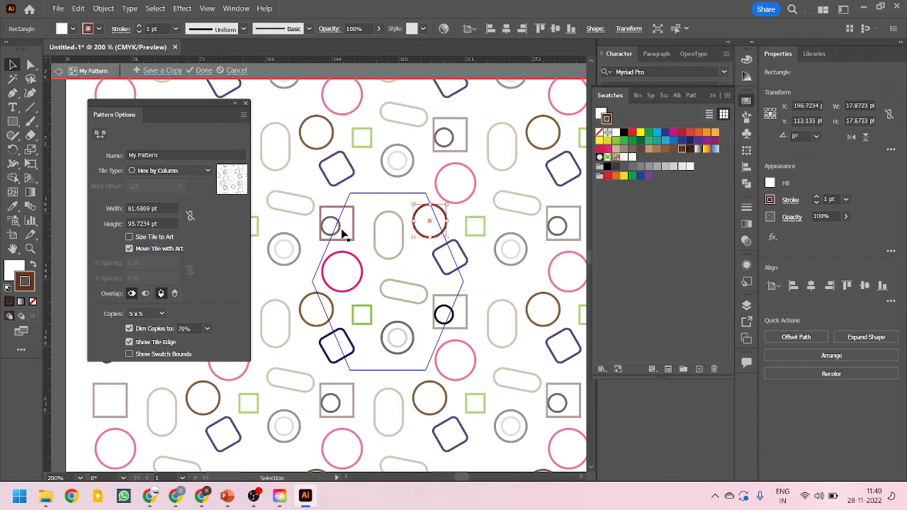
{"action": "left_click_drag", "start_coordinate": [341, 231], "coordinate": [362, 212]}
{"action": "scroll", "coordinate": [415, 360], "scroll_direction": "down", "scroll_amount": 1}
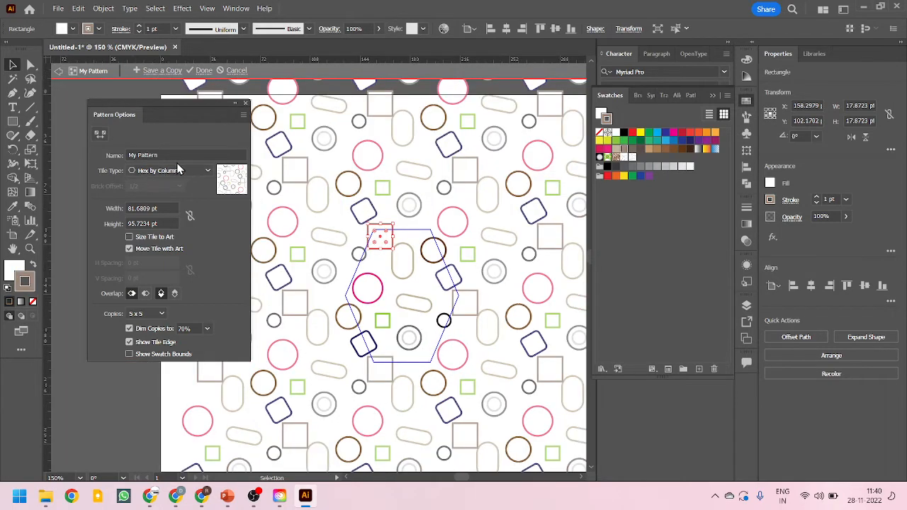
Preview the Hex by Row tile type, then switch the tile type back to Hex by Column
{"action": "left_click", "coordinate": [177, 170]}
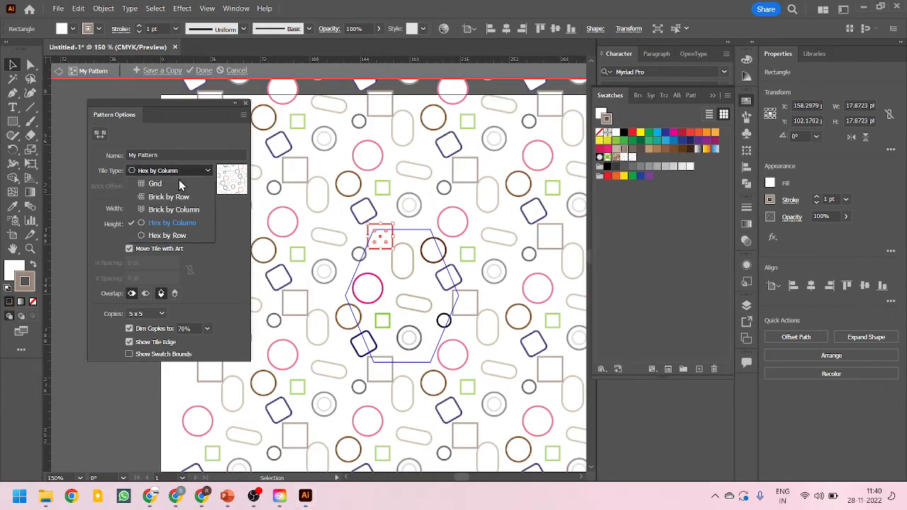
{"action": "left_click", "coordinate": [171, 235]}
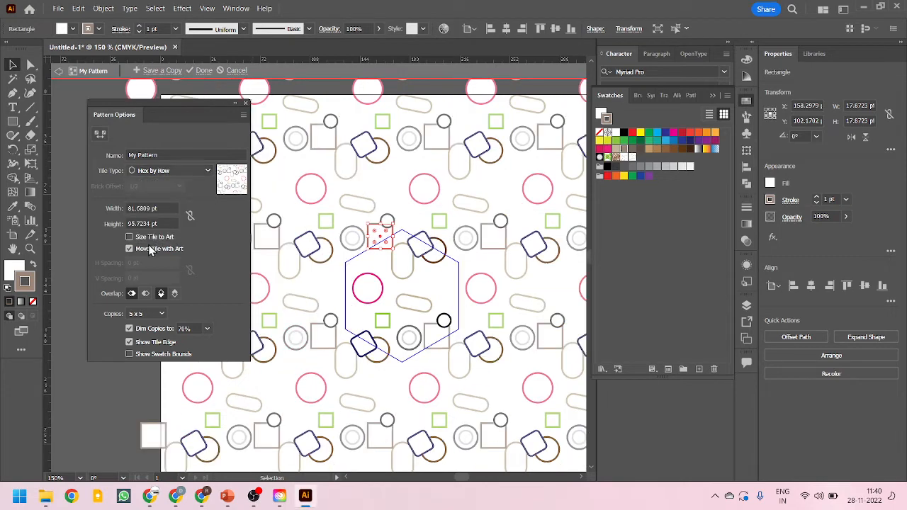
{"action": "left_click", "coordinate": [172, 171]}
{"action": "left_click", "coordinate": [190, 233]}
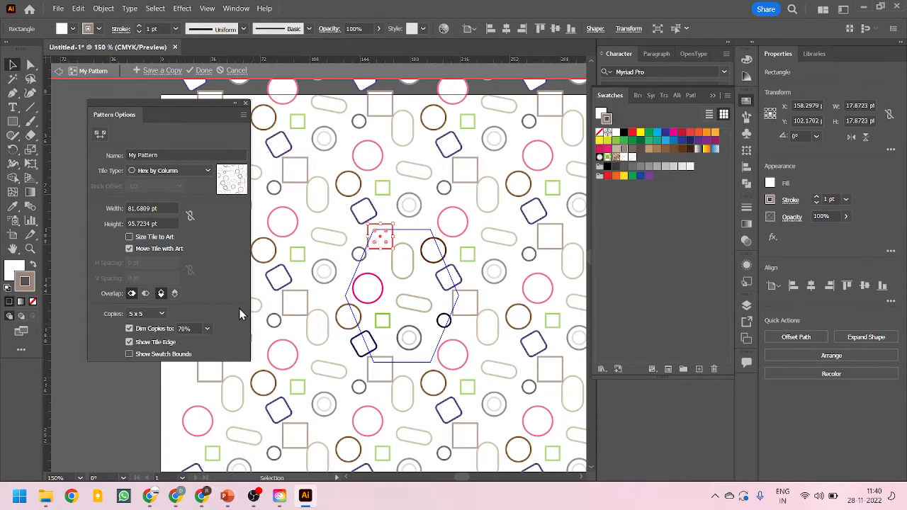
Set the tile width to 100 pt
{"action": "left_click", "coordinate": [167, 208]}
{"action": "left_click", "coordinate": [135, 223]}
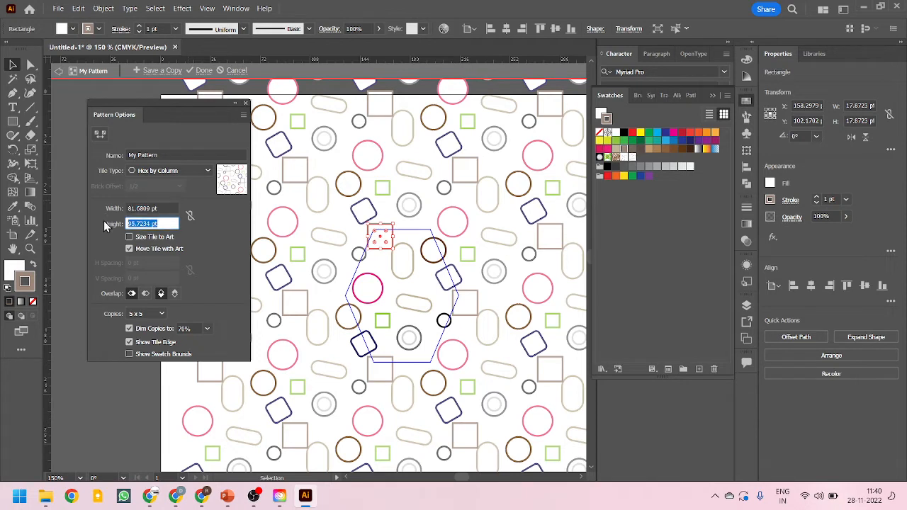
{"action": "key", "text": "shift+Tab"}
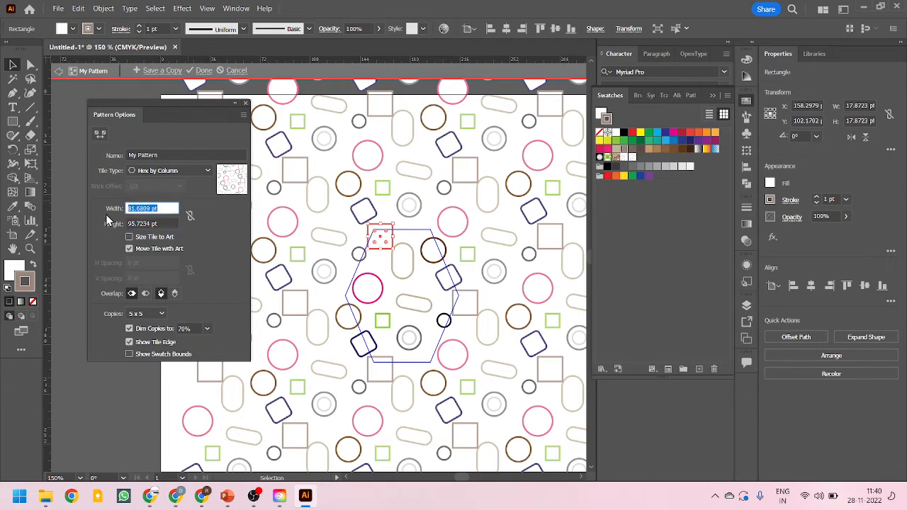
{"action": "left_click", "coordinate": [135, 209]}
{"action": "left_click_drag", "start_coordinate": [136, 208], "coordinate": [109, 209]}
{"action": "left_click_drag", "start_coordinate": [169, 207], "coordinate": [64, 222]}
{"action": "type", "text": "16"}
{"action": "left_click", "coordinate": [161, 224]}
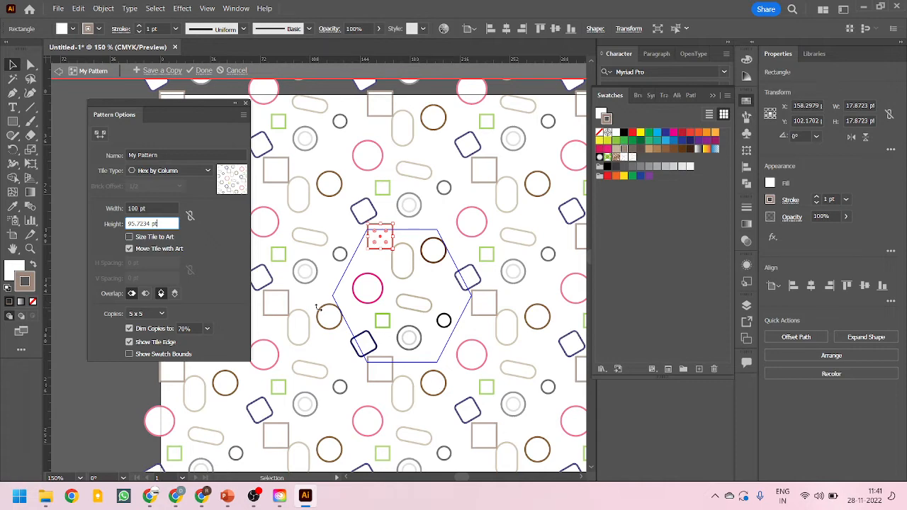
Toggle Size Tile to Art on and off again, then enter a tile width of 100 pt
{"action": "scroll", "coordinate": [427, 316], "scroll_direction": "up", "scroll_amount": 1}
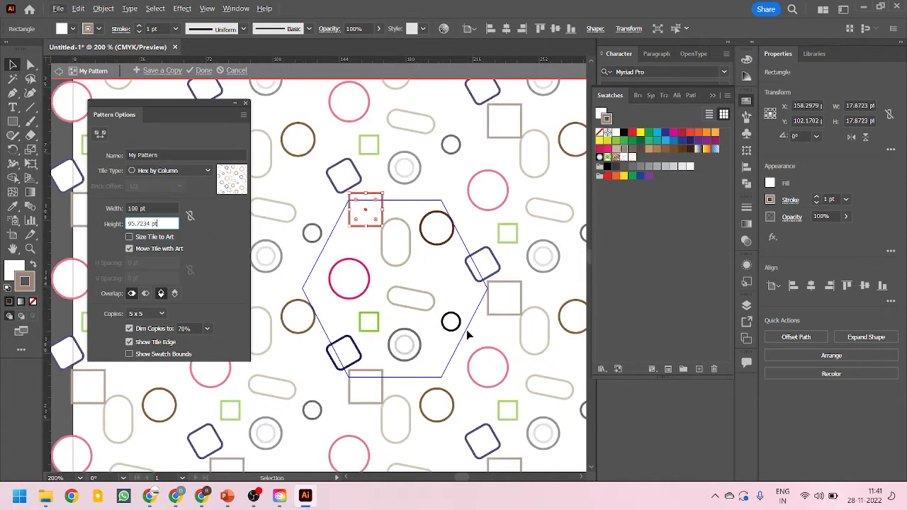
{"action": "scroll", "coordinate": [381, 282], "scroll_direction": "down", "scroll_amount": 1}
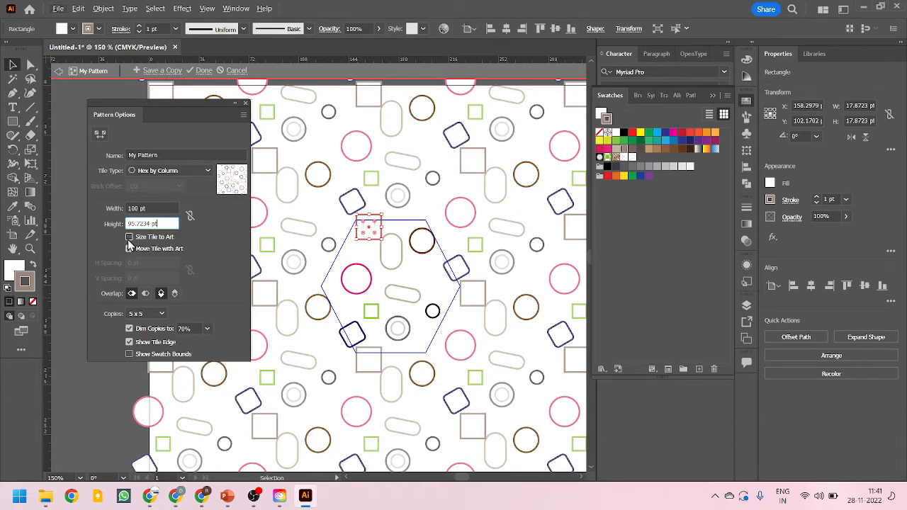
{"action": "left_click", "coordinate": [129, 238]}
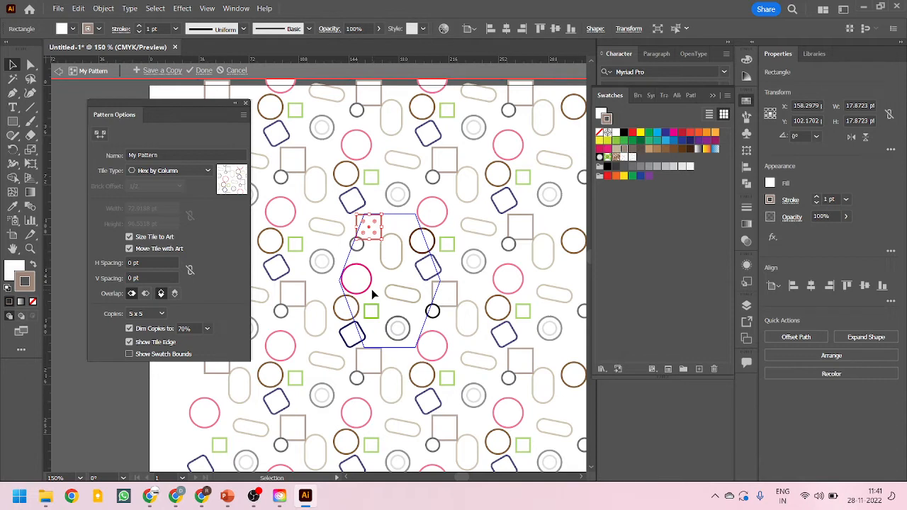
{"action": "left_click", "coordinate": [129, 248]}
{"action": "left_click", "coordinate": [129, 236]}
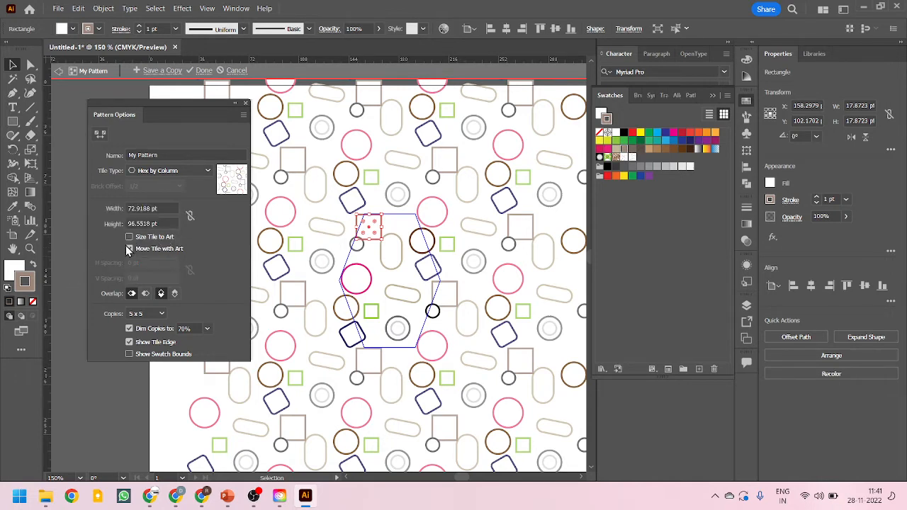
{"action": "left_click", "coordinate": [158, 208]}
{"action": "type", "text": "100"}
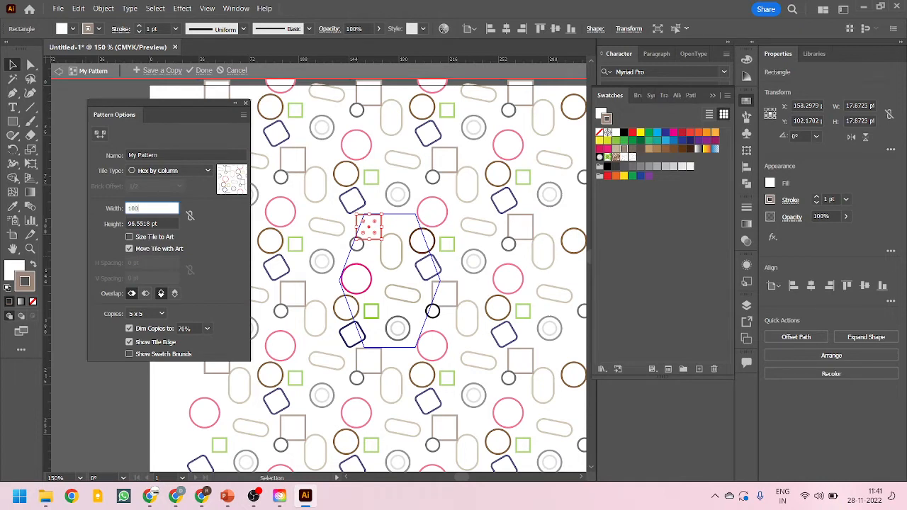
{"action": "key", "text": "Return"}
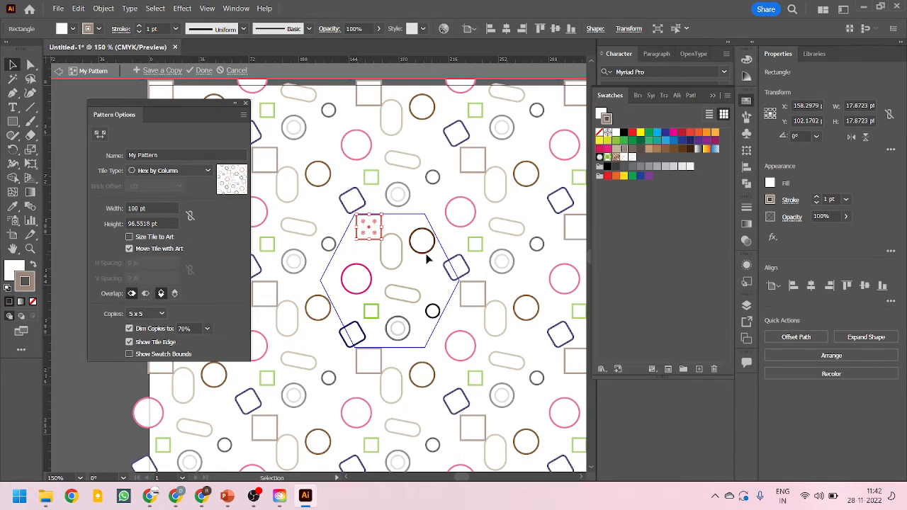
Nudge the right brown circle down, then select all the tile artwork and move it up and right
{"action": "mouse_move", "coordinate": [433, 244]}
{"action": "left_mouse_down"}
{"action": "mouse_move", "coordinate": [442, 244]}
{"action": "mouse_move", "coordinate": [427, 256]}
{"action": "left_mouse_up"}
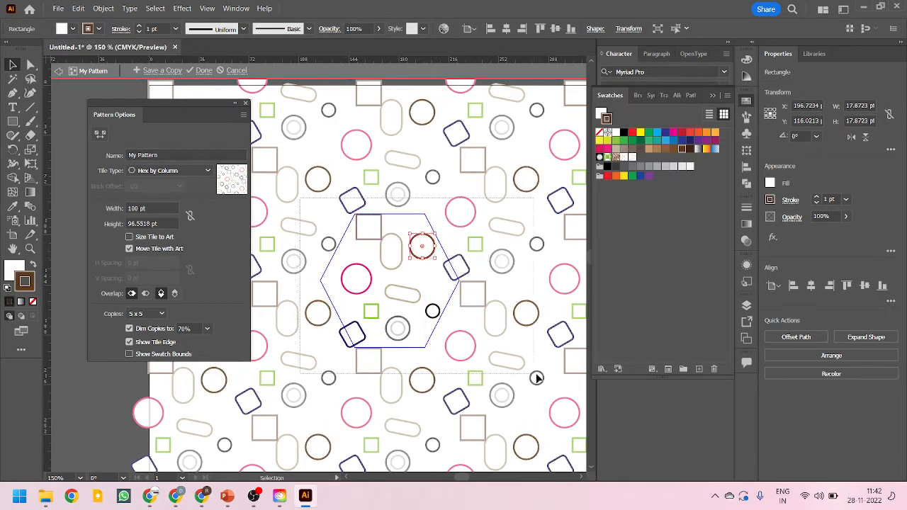
{"action": "key", "text": "ctrl+a"}
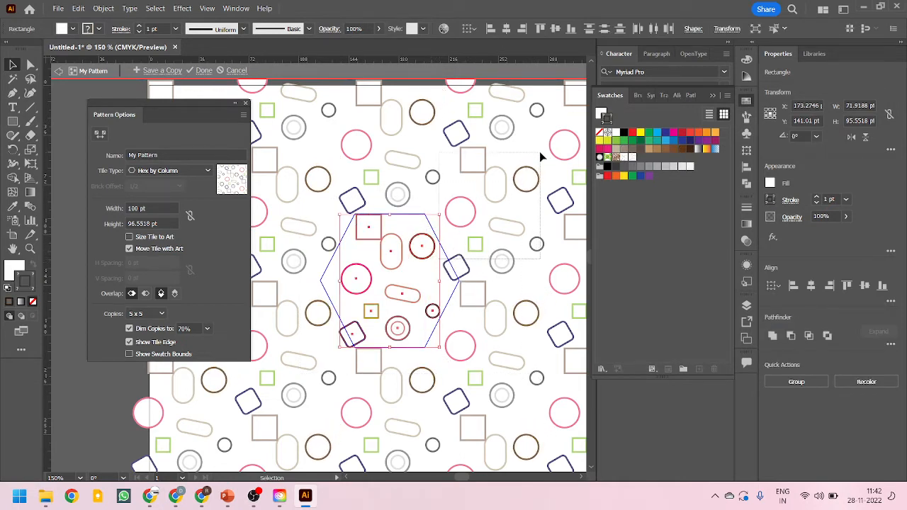
{"action": "left_click", "coordinate": [540, 153]}
{"action": "left_click_drag", "start_coordinate": [303, 194], "coordinate": [521, 409]}
{"action": "left_click_drag", "start_coordinate": [404, 296], "coordinate": [435, 279]}
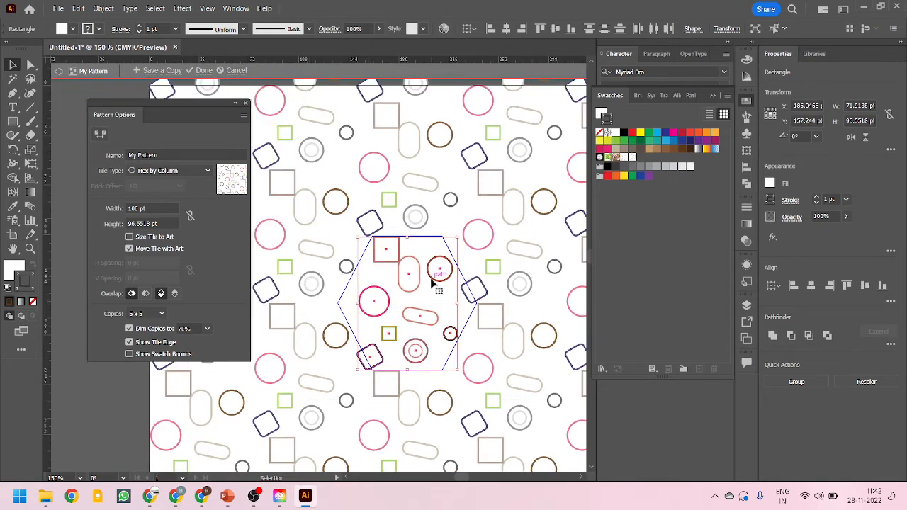
Shift the selected artwork within the hexagonal tile and turn Move Tile with Art back on
{"action": "left_click_drag", "start_coordinate": [389, 297], "coordinate": [414, 319]}
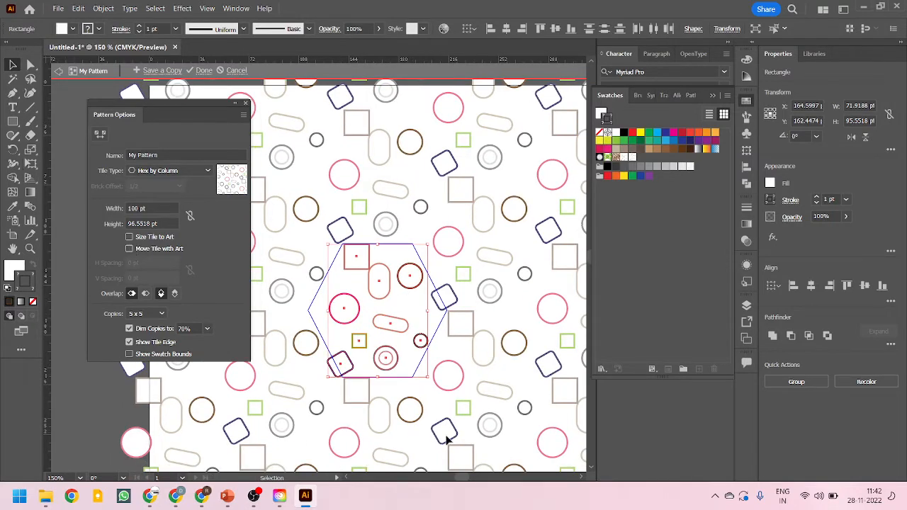
{"action": "left_click_drag", "start_coordinate": [410, 278], "coordinate": [430, 264]}
{"action": "left_click", "coordinate": [129, 249]}
Change the tile type to Hex by Row
{"action": "left_click", "coordinate": [197, 170]}
{"action": "left_click", "coordinate": [177, 236]}
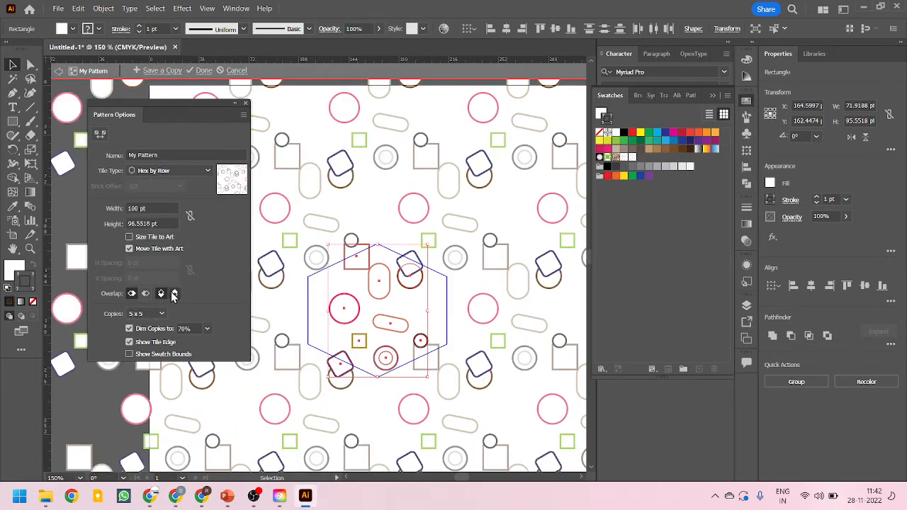
Set the tile overlap to Right in Front and Bottom in Front
{"action": "scroll", "coordinate": [407, 277], "scroll_direction": "up", "scroll_amount": 3}
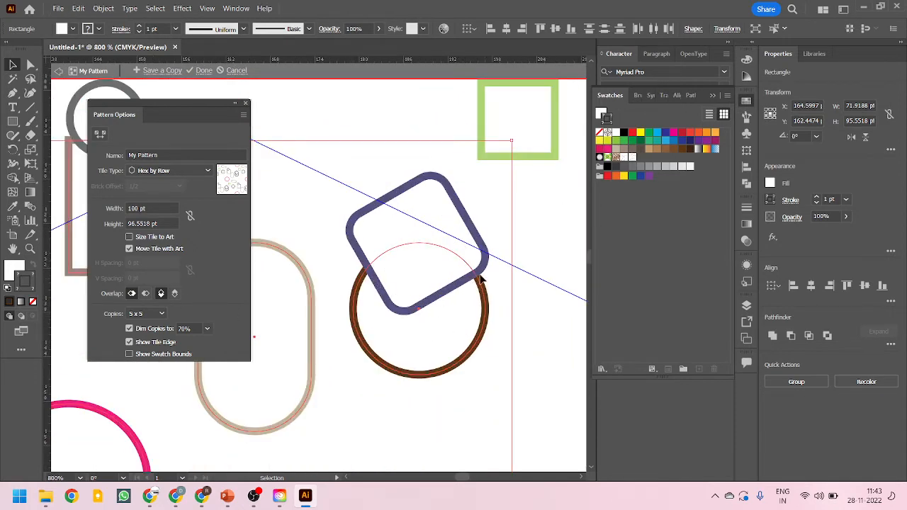
{"action": "left_click", "coordinate": [146, 295]}
{"action": "left_click", "coordinate": [179, 292]}
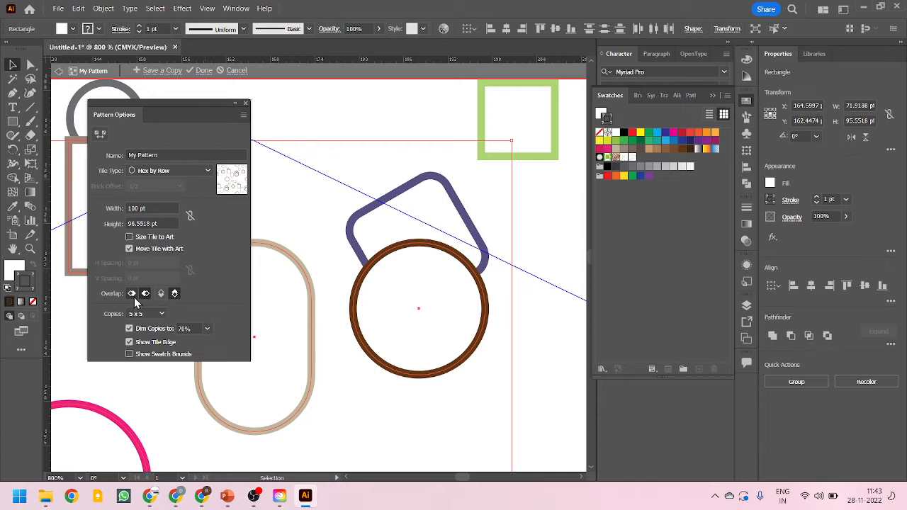
{"action": "left_click", "coordinate": [173, 294]}
{"action": "scroll", "coordinate": [531, 287], "scroll_direction": "down", "scroll_amount": 10}
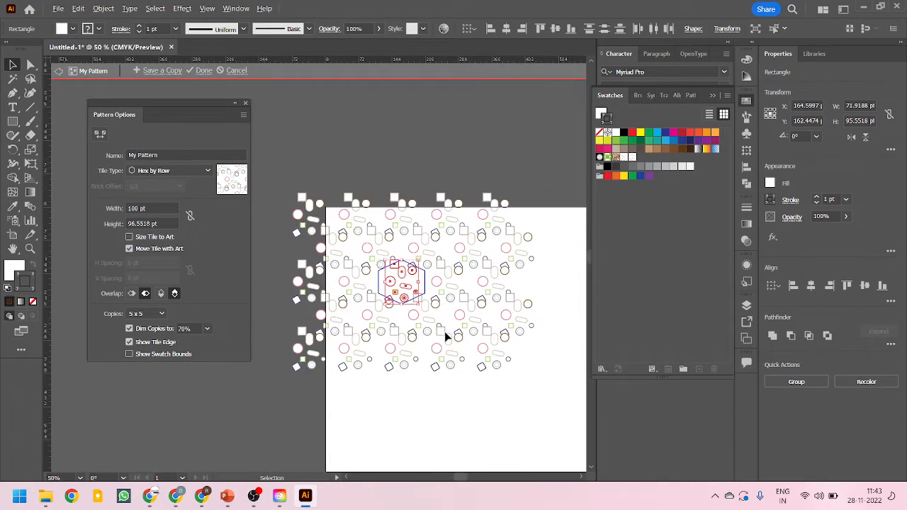
Preview 3 x 3, 7 x 5 and 9 x 9 copies, then set the copies back to 5 x 5
{"action": "scroll", "coordinate": [446, 337], "scroll_direction": "up", "scroll_amount": 1}
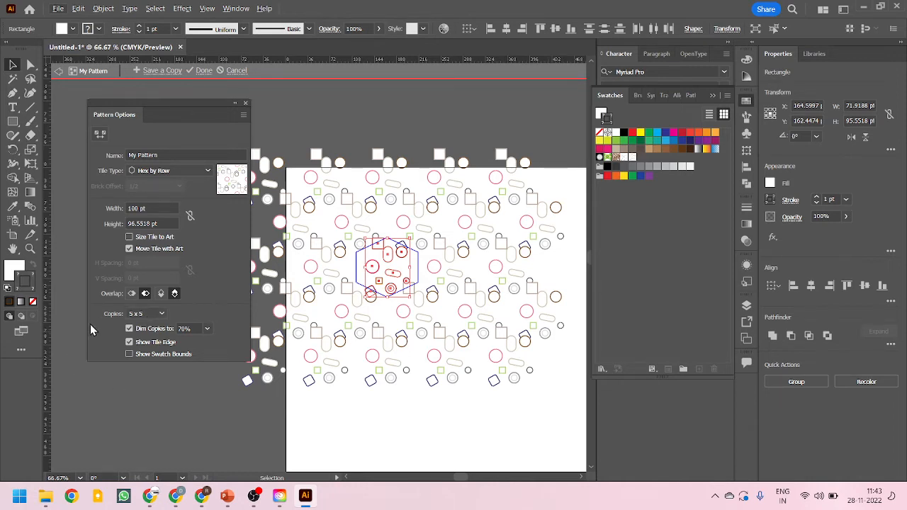
{"action": "left_click", "coordinate": [157, 315]}
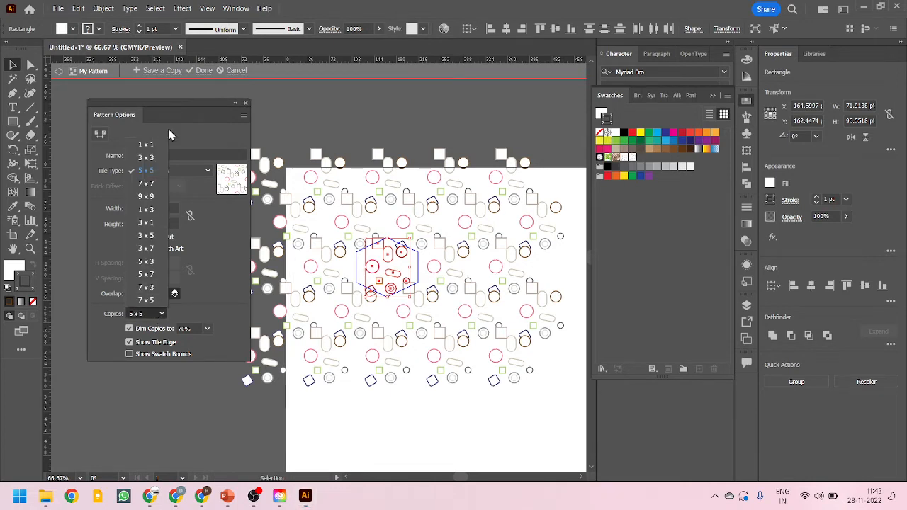
{"action": "left_click", "coordinate": [146, 157]}
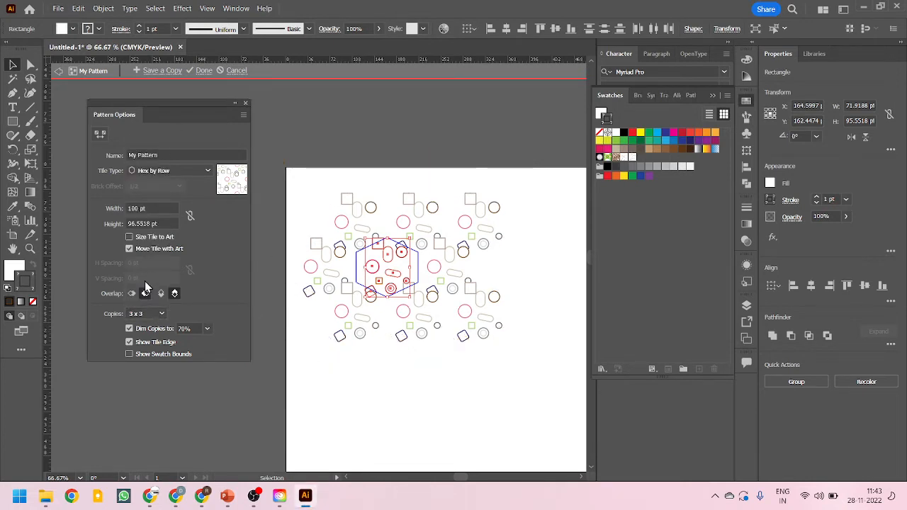
{"action": "left_click", "coordinate": [148, 314]}
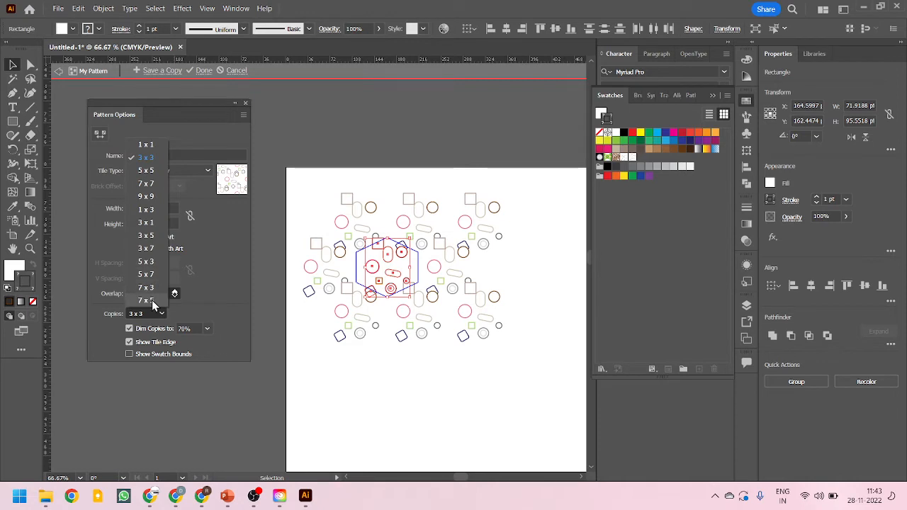
{"action": "left_click", "coordinate": [146, 300]}
{"action": "left_click", "coordinate": [151, 312]}
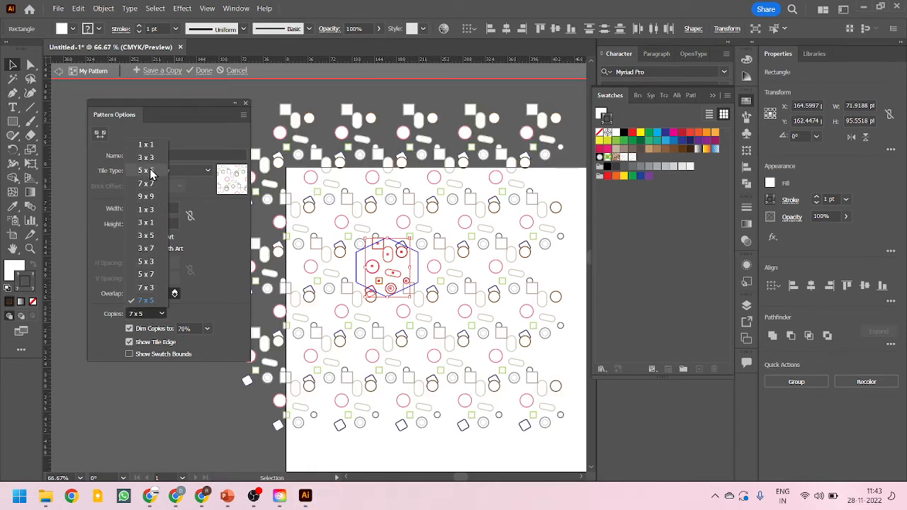
{"action": "left_click", "coordinate": [152, 198]}
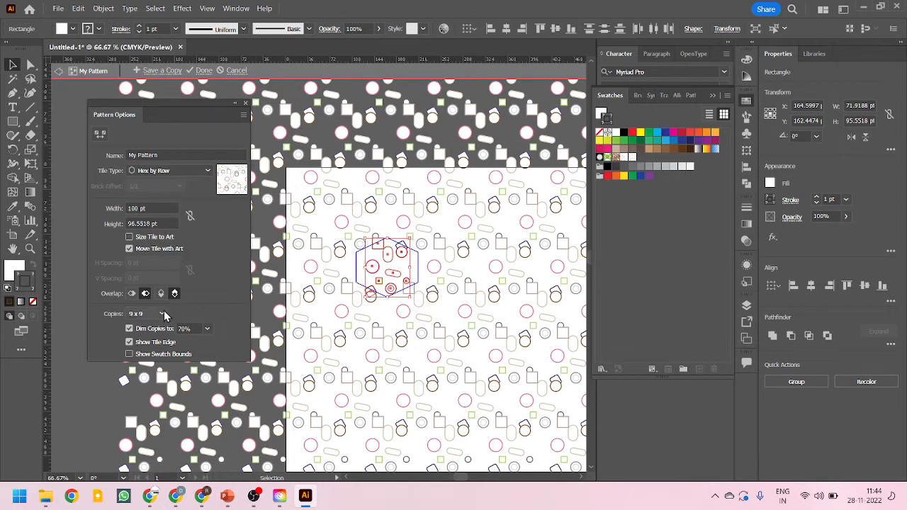
{"action": "left_click", "coordinate": [162, 313]}
{"action": "left_click", "coordinate": [161, 170]}
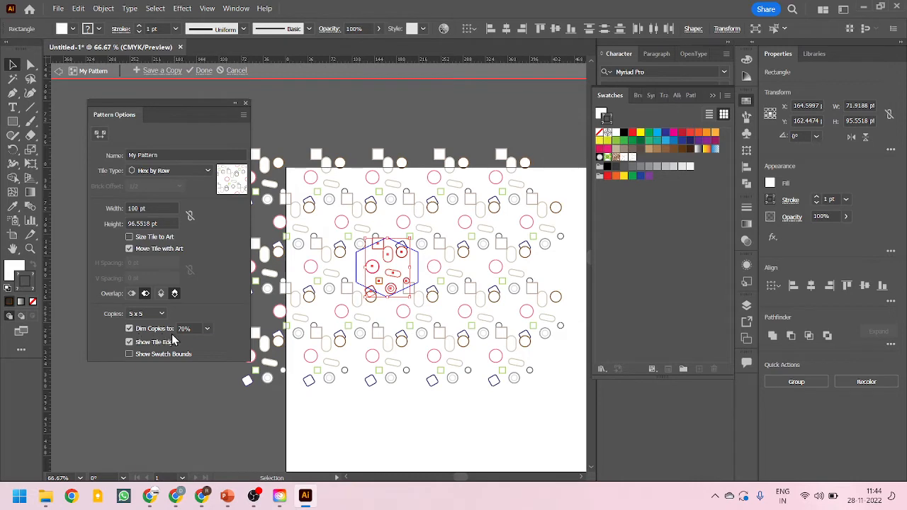
Try dimming copies to 100%, return Dim Copies to 70%, and turn off Show Tile Edge
{"action": "scroll", "coordinate": [380, 278], "scroll_direction": "up", "scroll_amount": 3}
{"action": "scroll", "coordinate": [331, 256], "scroll_direction": "down", "scroll_amount": 2}
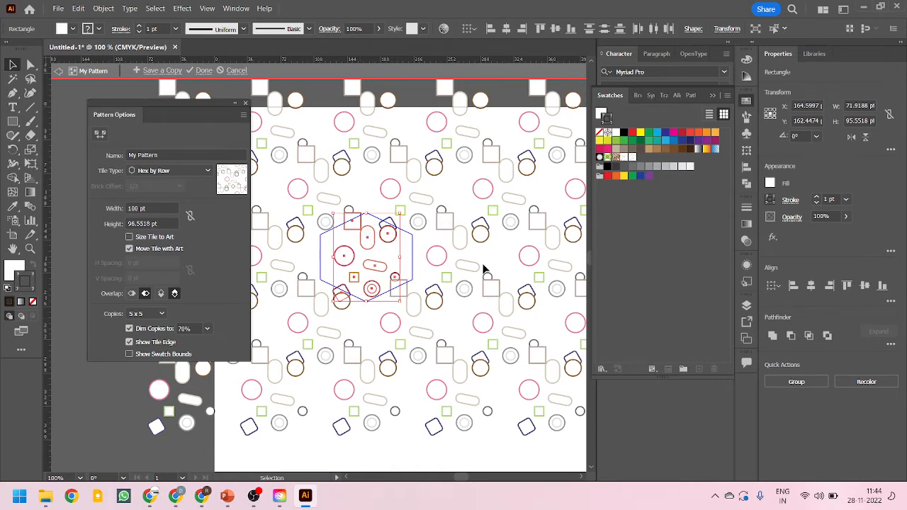
{"action": "left_click", "coordinate": [208, 329]}
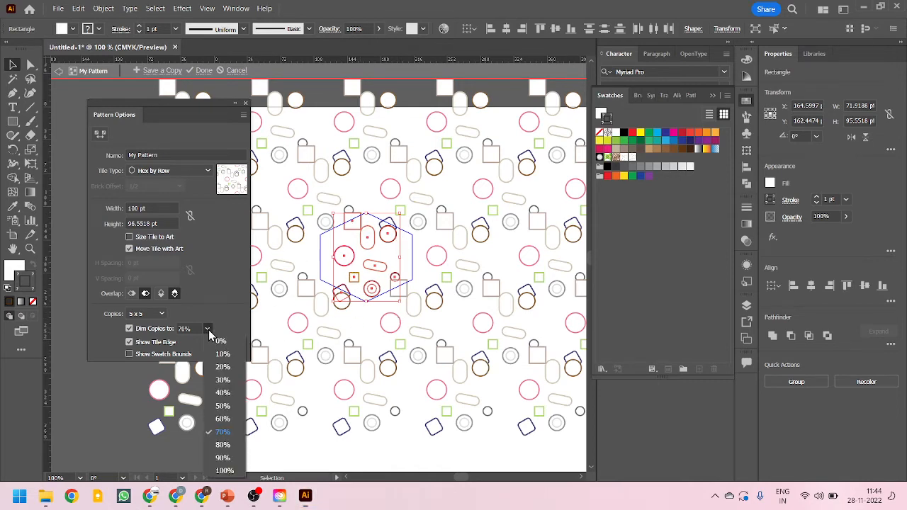
{"action": "left_click", "coordinate": [223, 472]}
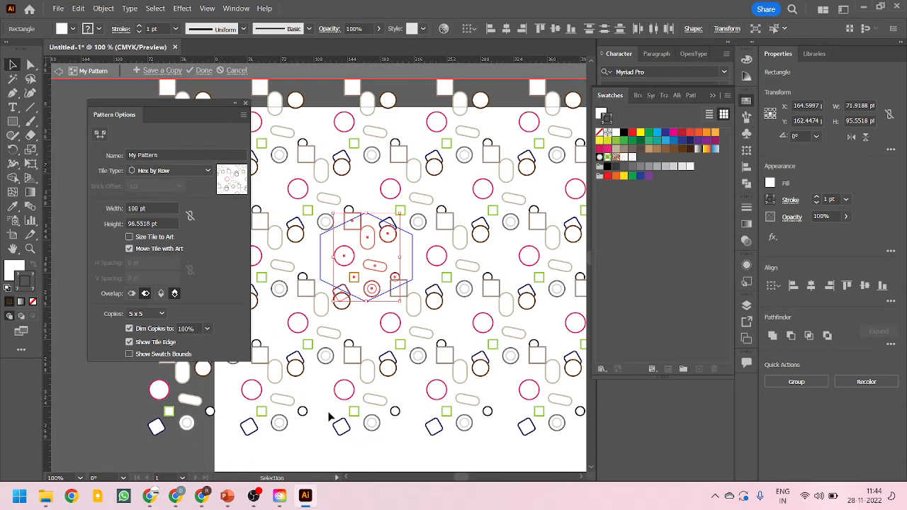
{"action": "scroll", "coordinate": [407, 243], "scroll_direction": "up", "scroll_amount": 3}
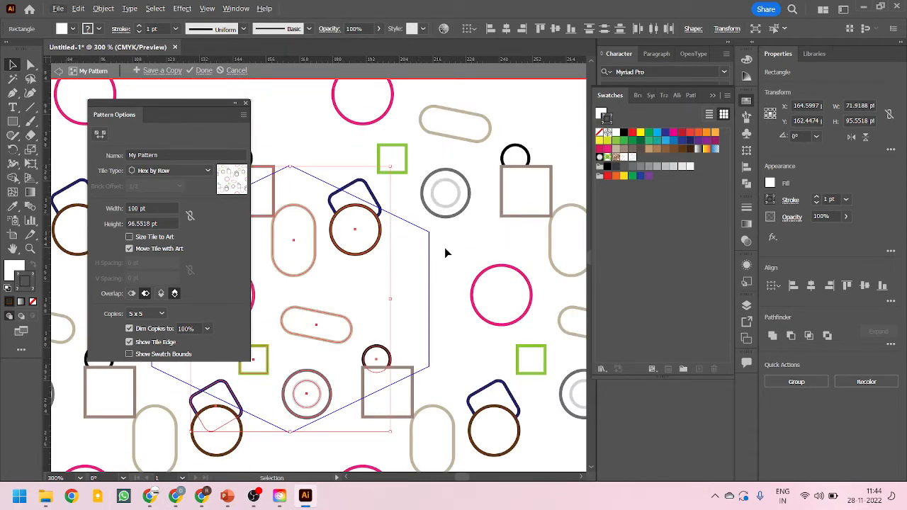
{"action": "scroll", "coordinate": [445, 248], "scroll_direction": "down", "scroll_amount": 3}
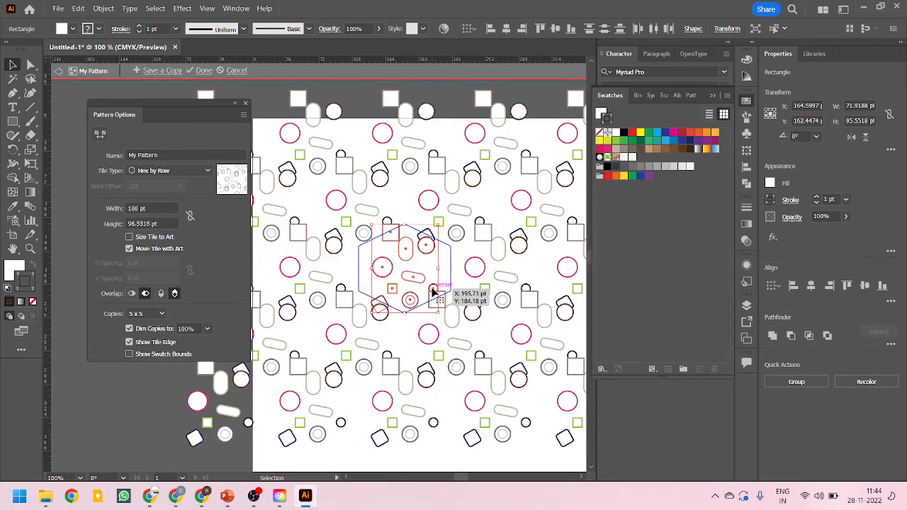
{"action": "left_click", "coordinate": [208, 329]}
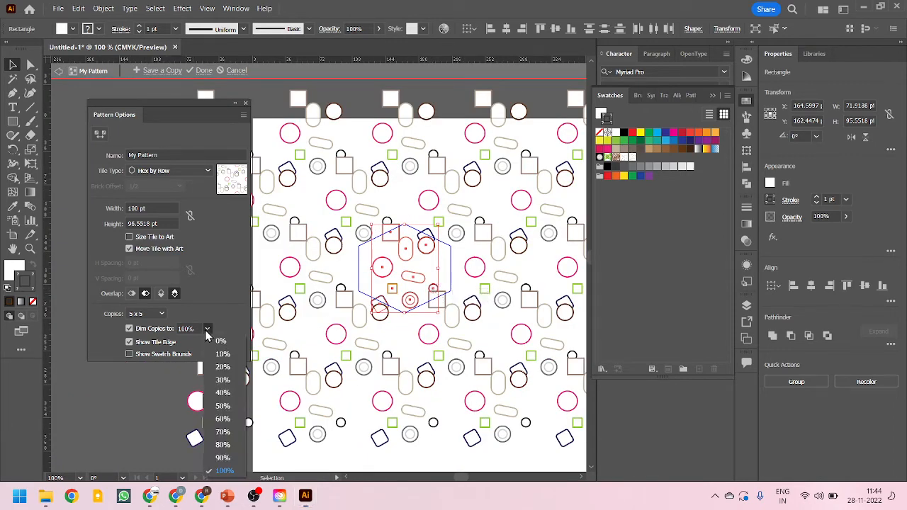
{"action": "left_click", "coordinate": [231, 437]}
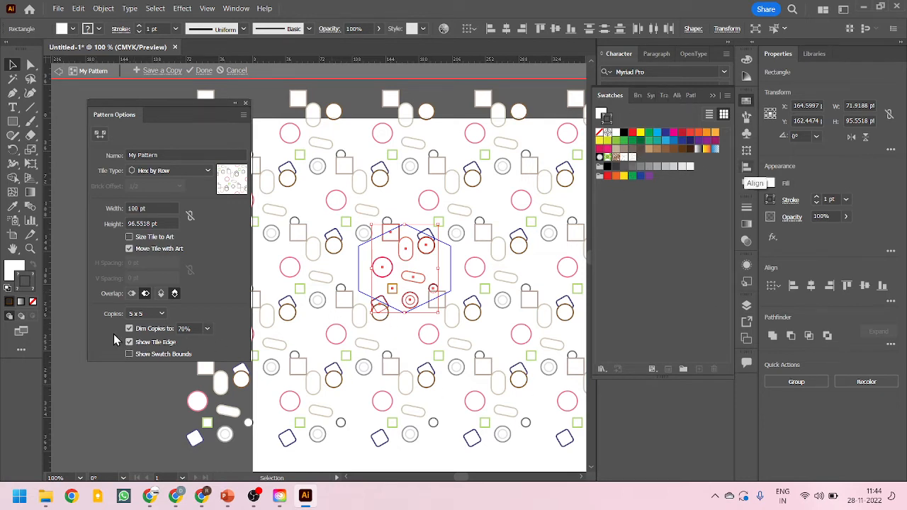
{"action": "left_click", "coordinate": [129, 343]}
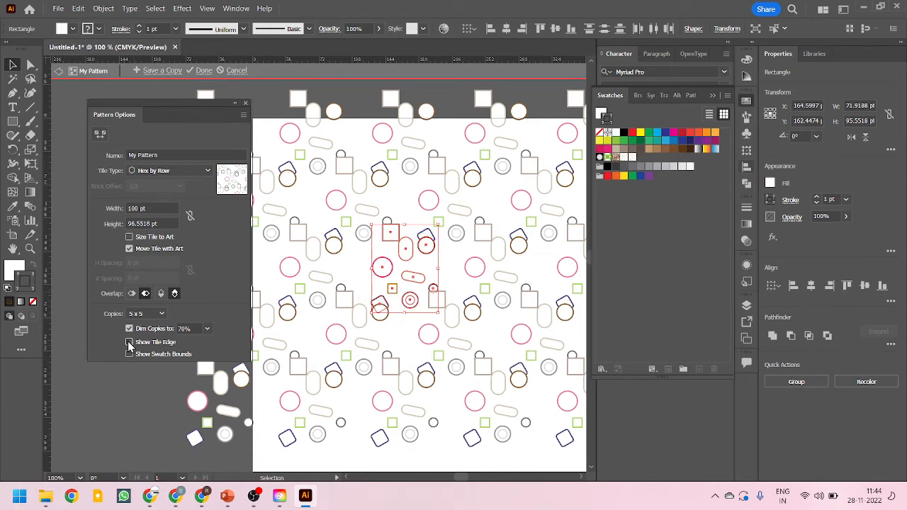
Turn Show Tile Edge back on, preview Show Swatch Bounds on and off, and finish Pattern Editing Mode
{"action": "left_click", "coordinate": [129, 342]}
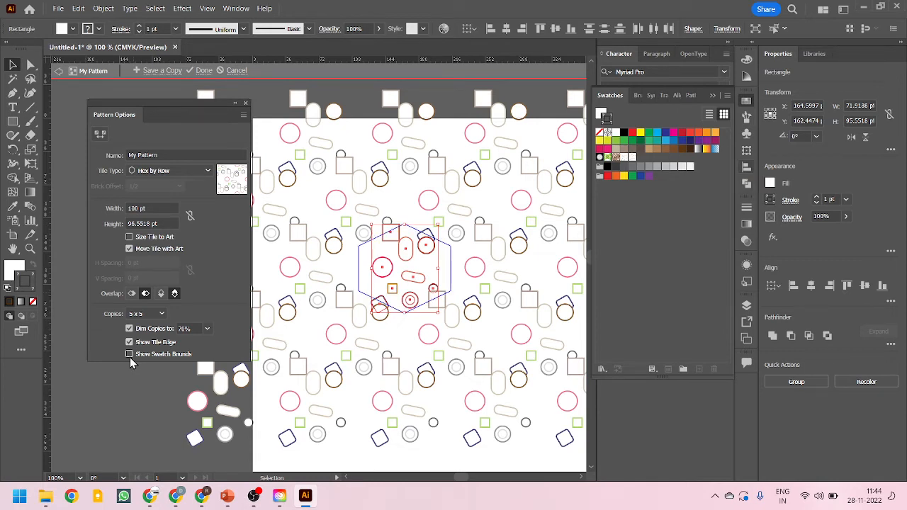
{"action": "left_click", "coordinate": [129, 354]}
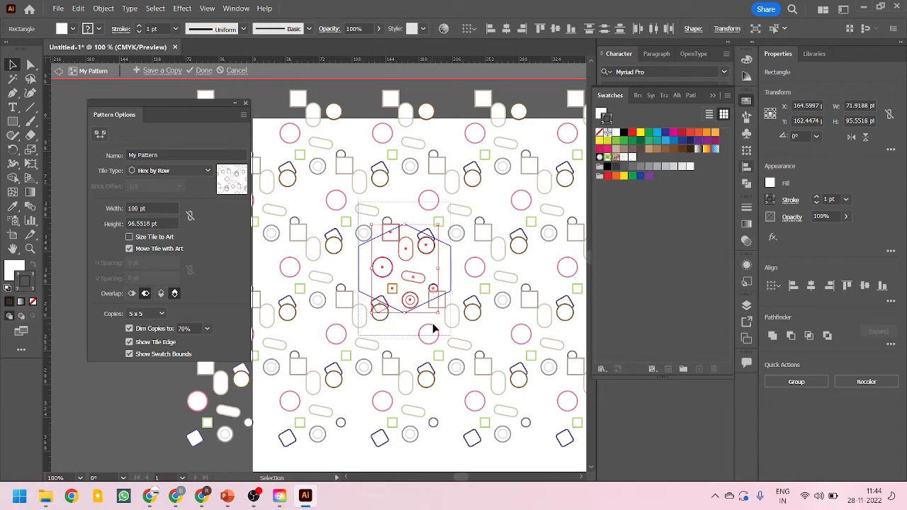
{"action": "left_click", "coordinate": [129, 354]}
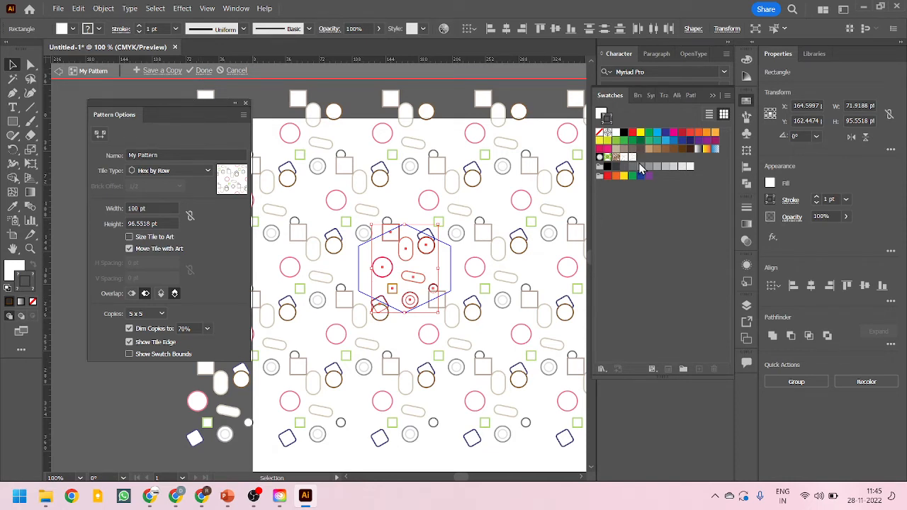
{"action": "left_click", "coordinate": [202, 71]}
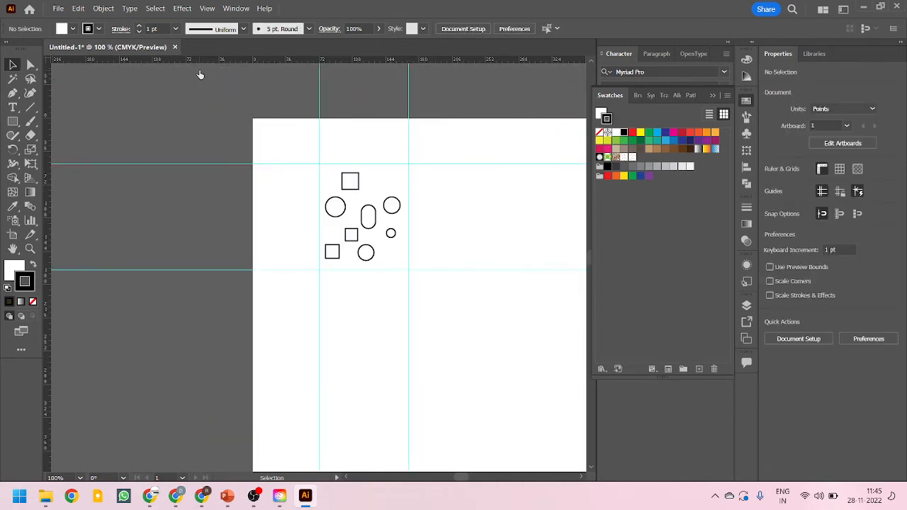
Draw a rectangle about 356 x 189 pt below the original shapes
{"action": "scroll", "coordinate": [308, 234], "scroll_direction": "right", "scroll_amount": 5}
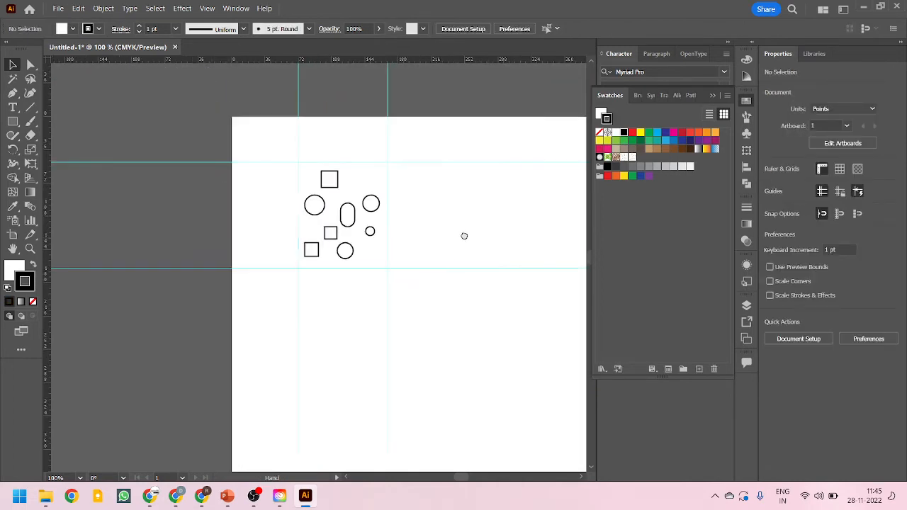
{"action": "left_click_drag", "start_coordinate": [399, 312], "coordinate": [297, 164]}
{"action": "left_click_drag", "start_coordinate": [341, 265], "coordinate": [347, 257]}
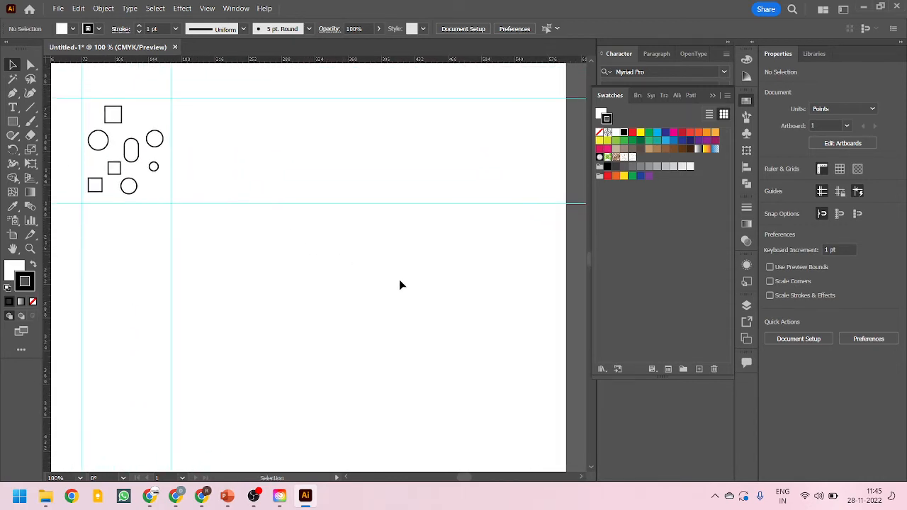
{"action": "left_click", "coordinate": [12, 121]}
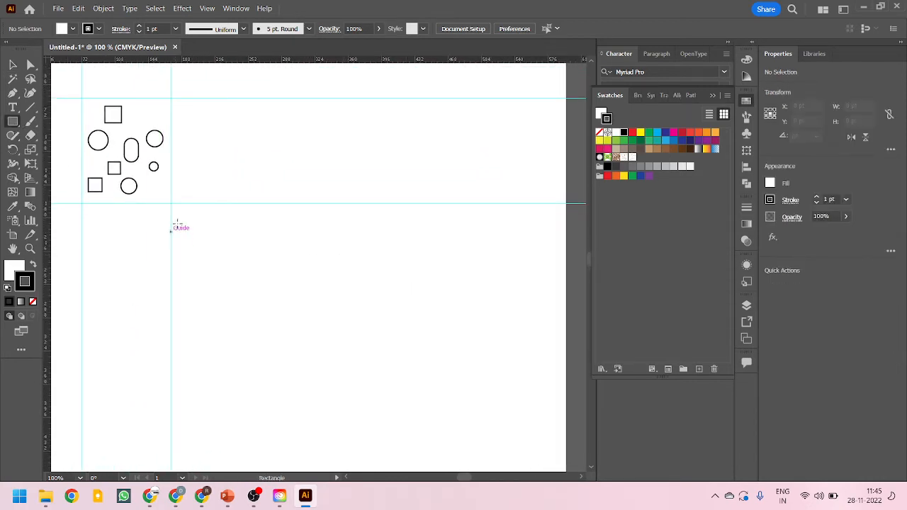
{"action": "left_click_drag", "start_coordinate": [180, 210], "coordinate": [510, 386]}
{"action": "scroll", "coordinate": [269, 255], "scroll_direction": "down", "scroll_amount": 5}
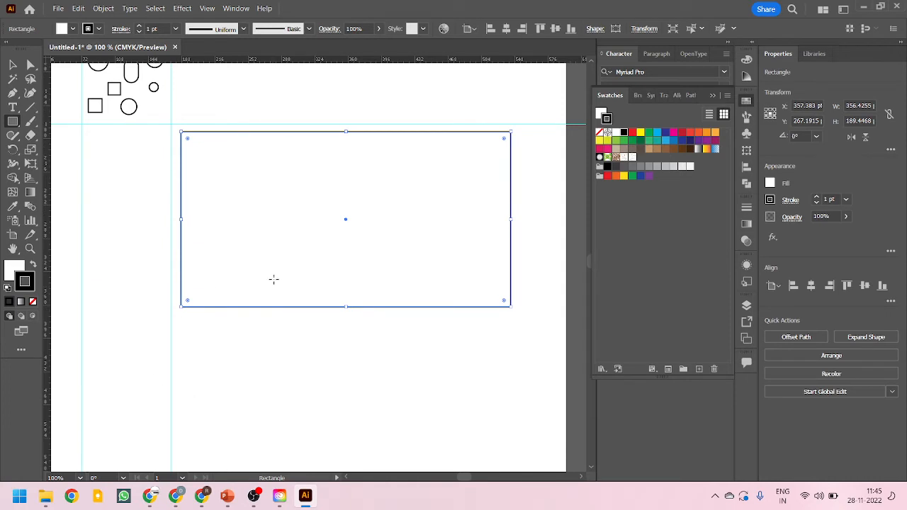
Fill the rectangle with the new pattern swatch, applying it to the stroke first and swapping fill and stroke
{"action": "left_click", "coordinate": [13, 65]}
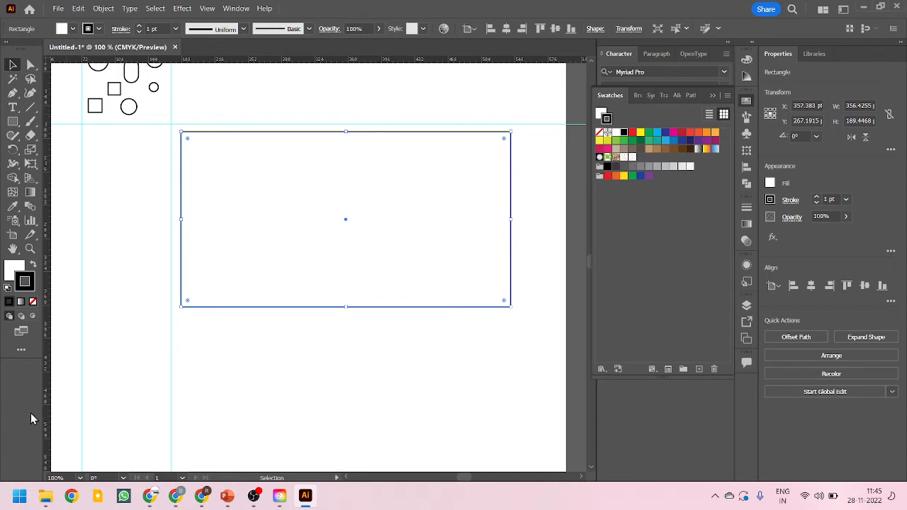
{"action": "left_click", "coordinate": [659, 141]}
{"action": "left_click", "coordinate": [674, 140]}
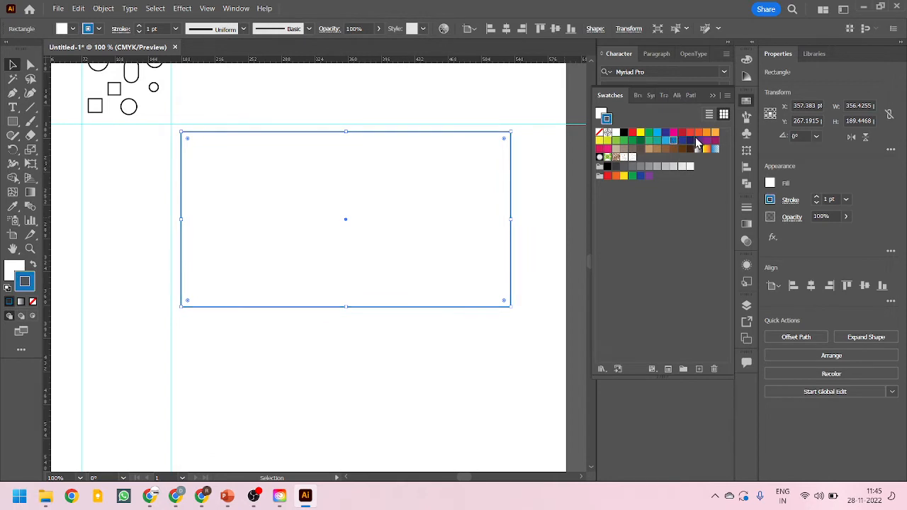
{"action": "left_click", "coordinate": [699, 133]}
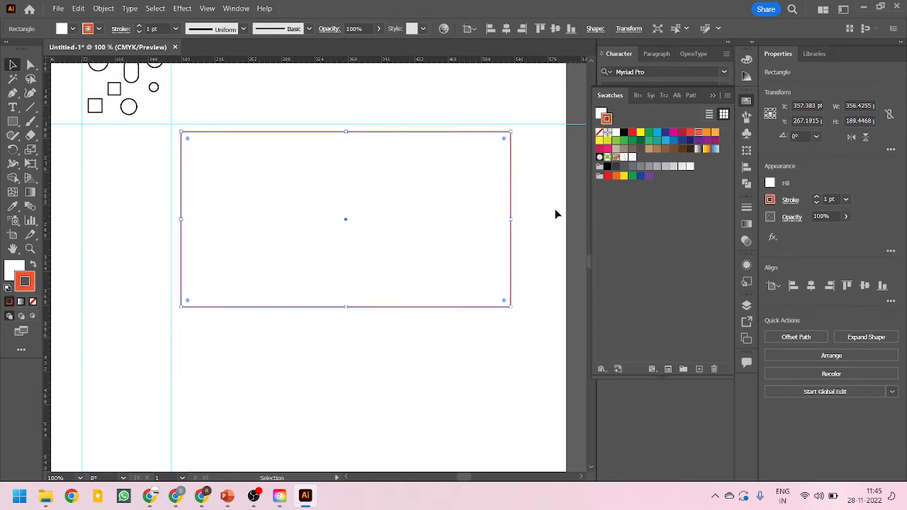
{"action": "left_click", "coordinate": [633, 157]}
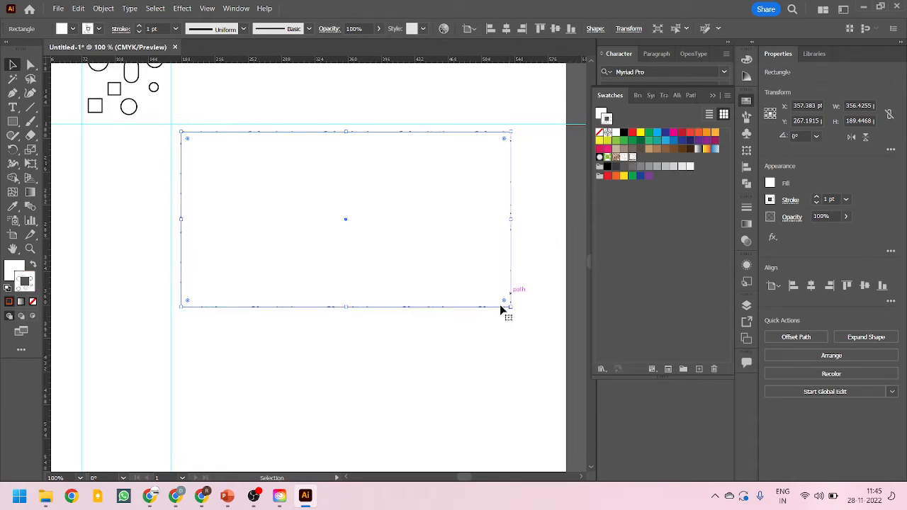
{"action": "left_click", "coordinate": [464, 340]}
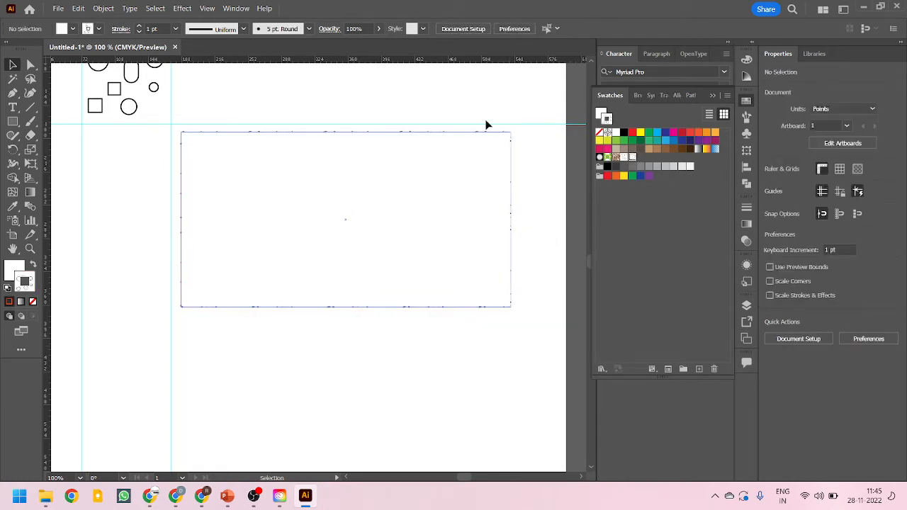
{"action": "left_click", "coordinate": [196, 133]}
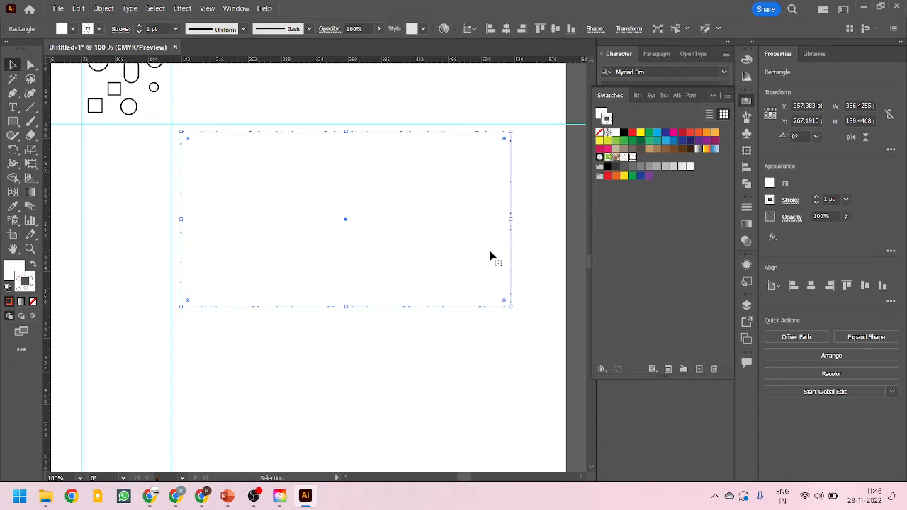
{"action": "left_click", "coordinate": [33, 267]}
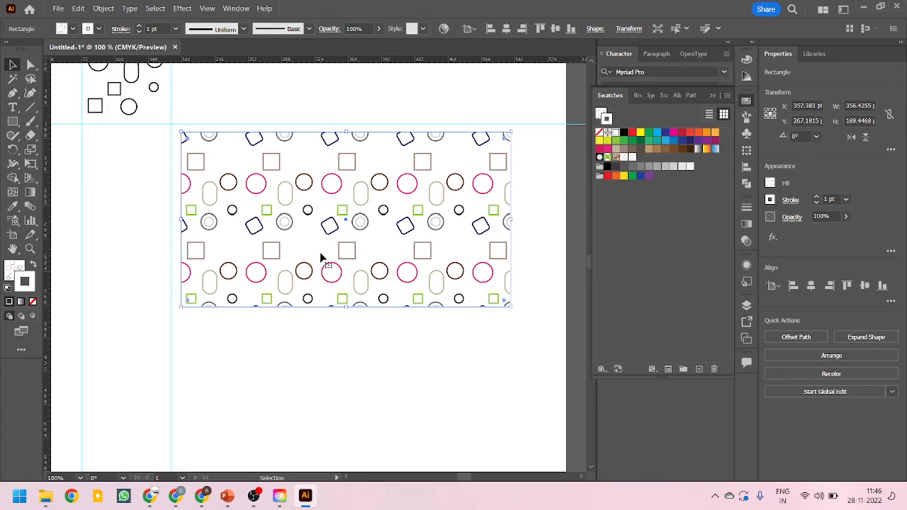
Draw a pattern-filled circle about 158 pt in diameter below the rectangle with the Ellipse tool
{"action": "scroll", "coordinate": [318, 229], "scroll_direction": "down", "scroll_amount": 2}
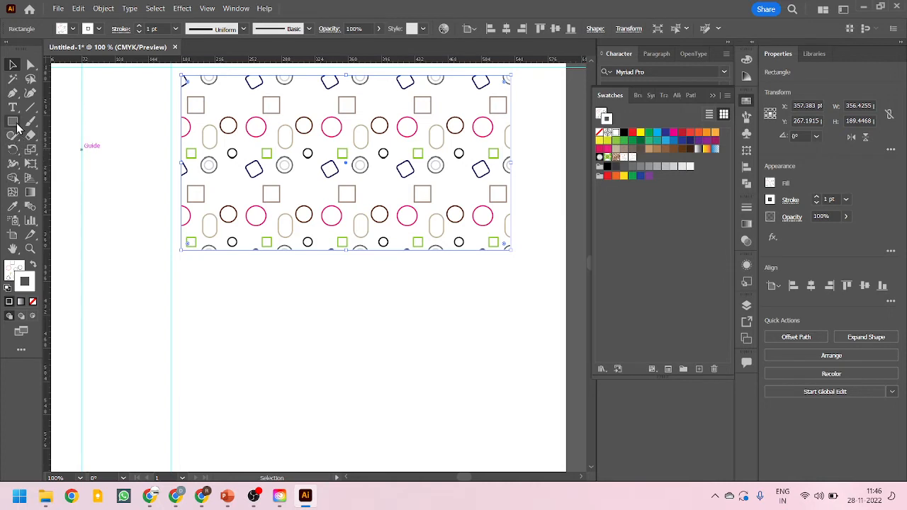
{"action": "left_click_drag", "start_coordinate": [13, 121], "coordinate": [58, 150]}
{"action": "scroll", "coordinate": [383, 282], "scroll_direction": "down", "scroll_amount": 2}
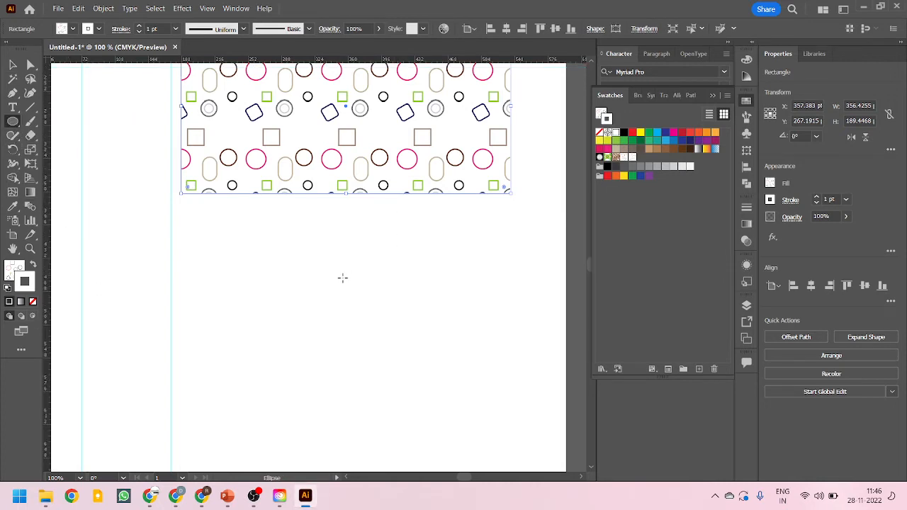
{"action": "mouse_move", "coordinate": [316, 309]}
{"action": "left_mouse_down"}
{"action": "mouse_move", "coordinate": [474, 467]}
{"action": "mouse_move", "coordinate": [463, 455]}
{"action": "left_mouse_up"}
Move the pattern-filled circle to several positions to see how its pattern behaves
{"action": "left_click", "coordinate": [13, 65]}
{"action": "left_click_drag", "start_coordinate": [334, 363], "coordinate": [282, 275]}
{"action": "left_click_drag", "start_coordinate": [364, 308], "coordinate": [383, 364]}
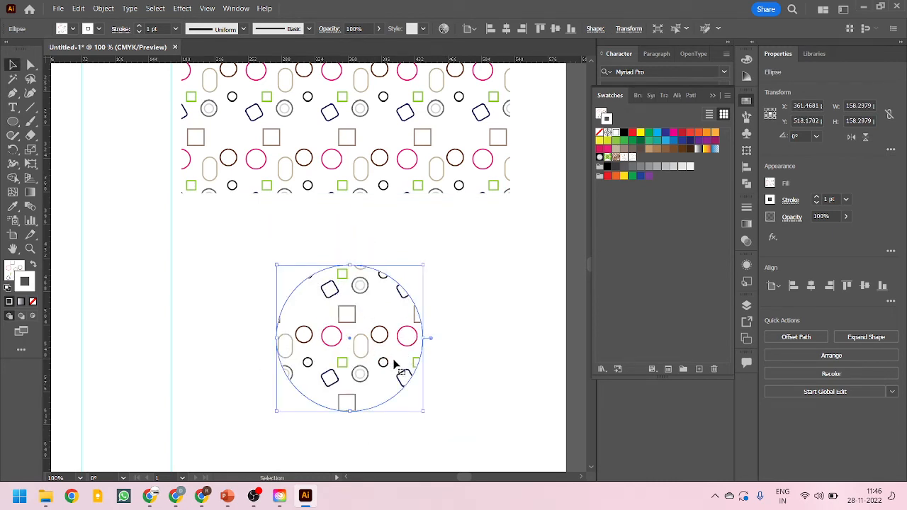
{"action": "scroll", "coordinate": [393, 361], "scroll_direction": "up", "scroll_amount": 2}
{"action": "scroll", "coordinate": [391, 355], "scroll_direction": "down", "scroll_amount": 5}
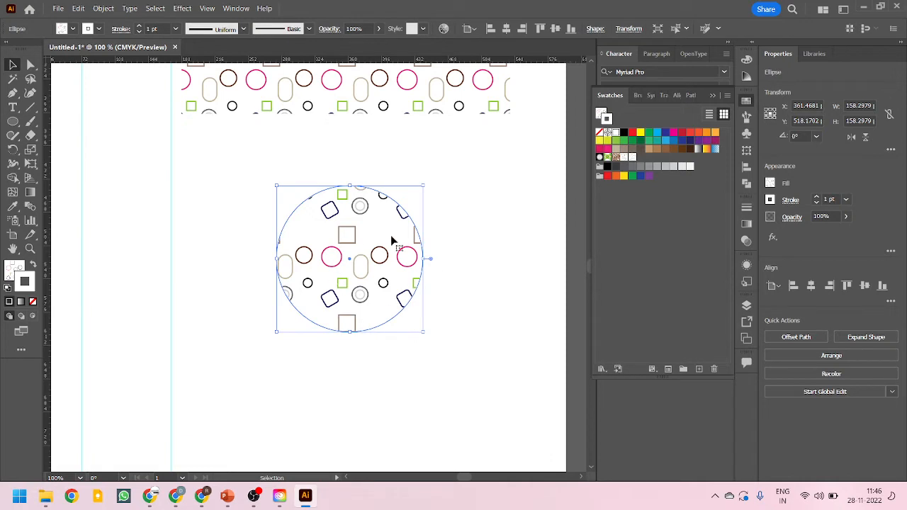
{"action": "left_click", "coordinate": [356, 370]}
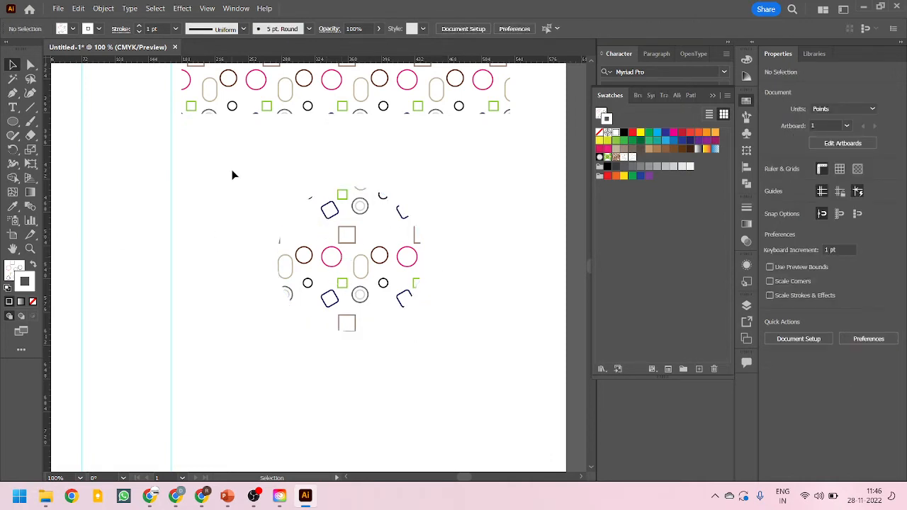
{"action": "left_click_drag", "start_coordinate": [233, 175], "coordinate": [483, 392]}
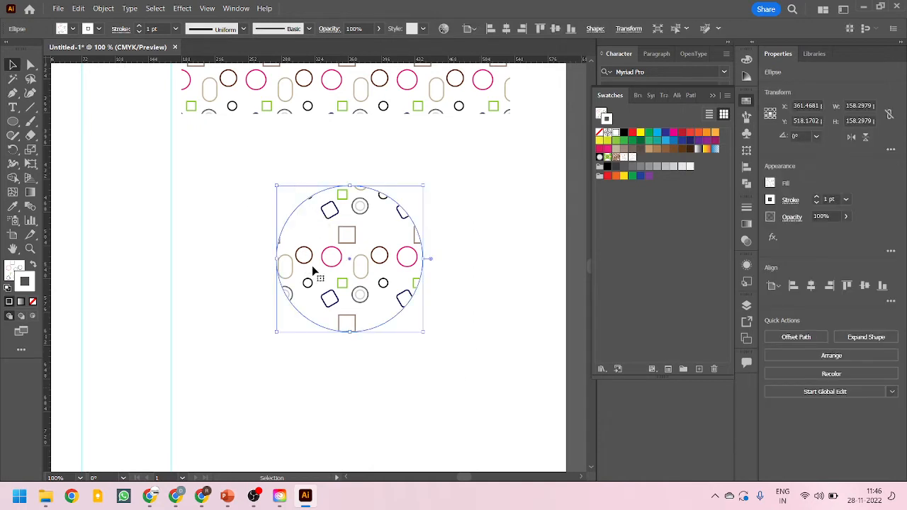
{"action": "left_click_drag", "start_coordinate": [306, 257], "coordinate": [228, 260]}
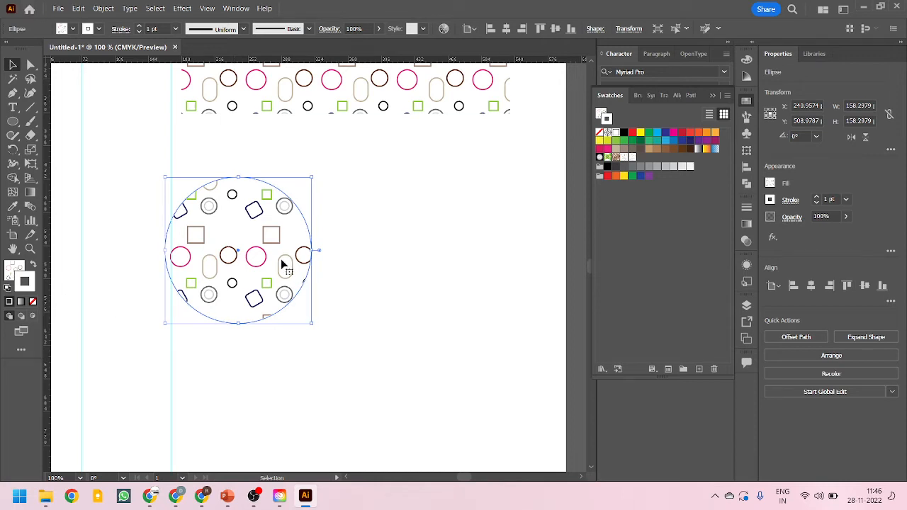
{"action": "left_click_drag", "start_coordinate": [283, 261], "coordinate": [409, 334]}
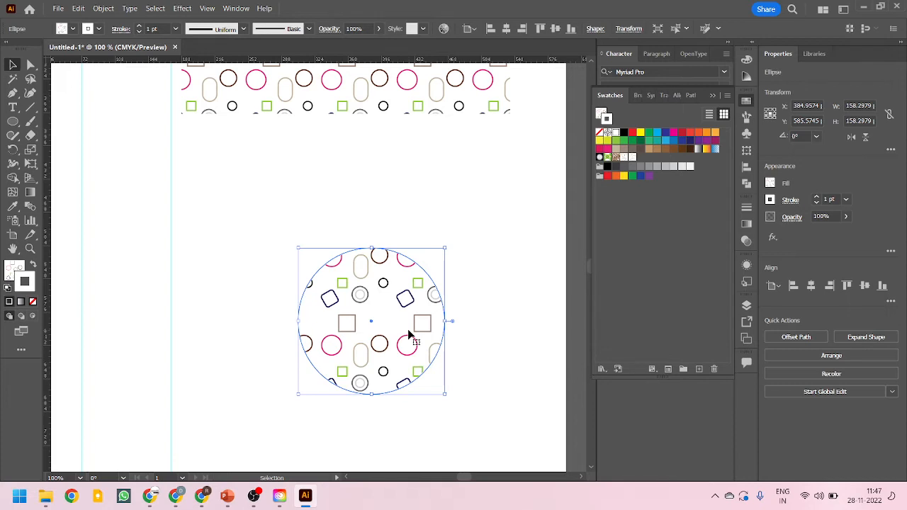
Reduce the pattern-filled rectangle's height to about 185 pt
{"action": "scroll", "coordinate": [364, 415], "scroll_direction": "up", "scroll_amount": 5}
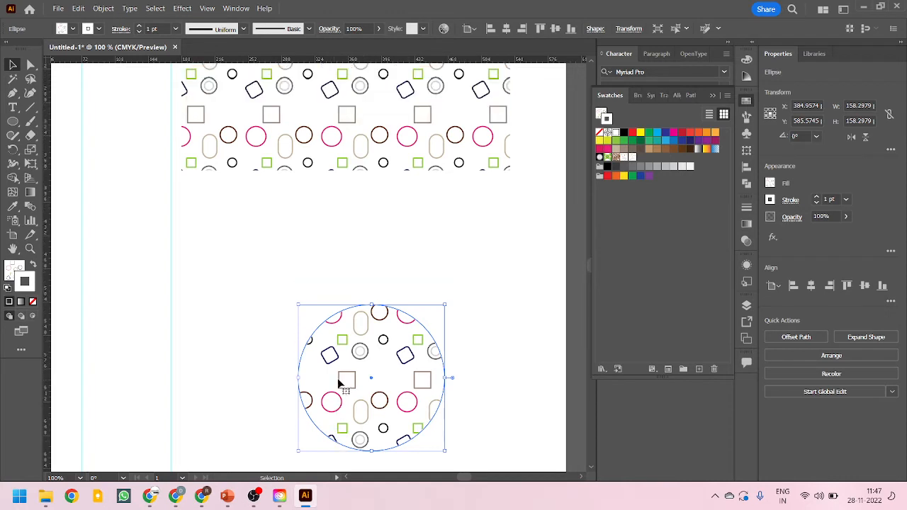
{"action": "left_click", "coordinate": [366, 211]}
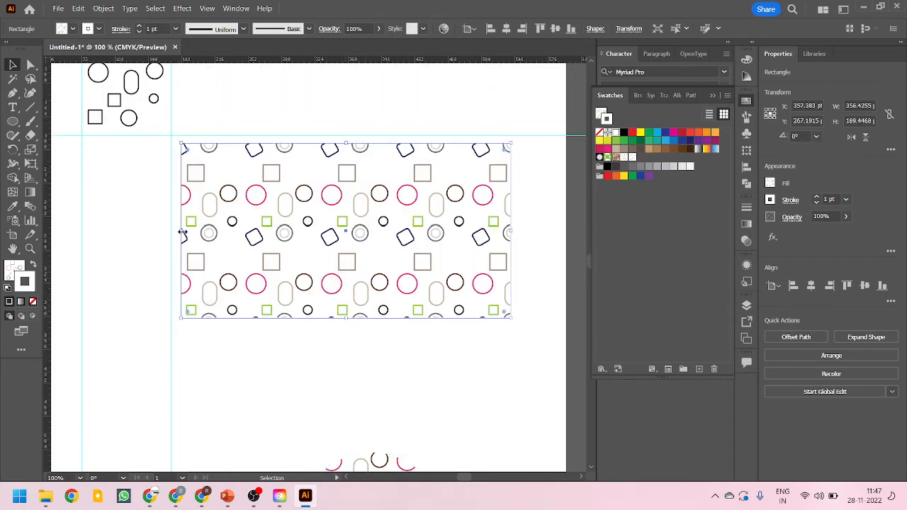
{"action": "mouse_move", "coordinate": [181, 232]}
{"action": "left_mouse_down"}
{"action": "mouse_move", "coordinate": [105, 238]}
{"action": "mouse_move", "coordinate": [390, 242]}
{"action": "mouse_move", "coordinate": [151, 244]}
{"action": "mouse_move", "coordinate": [231, 241]}
{"action": "mouse_move", "coordinate": [181, 238]}
{"action": "left_mouse_up"}
{"action": "mouse_move", "coordinate": [345, 318]}
{"action": "left_mouse_down"}
{"action": "mouse_move", "coordinate": [346, 409]}
{"action": "mouse_move", "coordinate": [355, 342]}
{"action": "mouse_move", "coordinate": [358, 422]}
{"action": "mouse_move", "coordinate": [358, 245]}
{"action": "mouse_move", "coordinate": [358, 314]}
{"action": "left_mouse_up"}
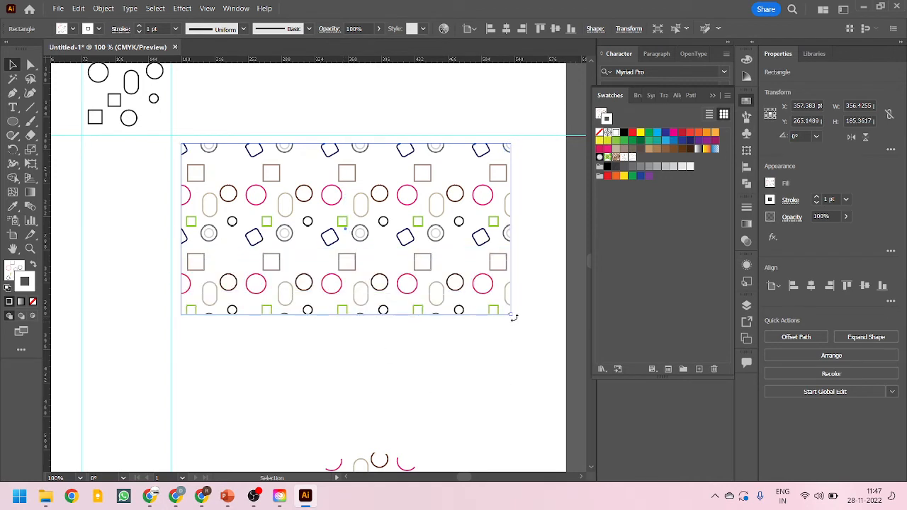
Try rotating the pattern-filled rectangle and undo the rotation
{"action": "left_click_drag", "start_coordinate": [511, 316], "coordinate": [390, 386]}
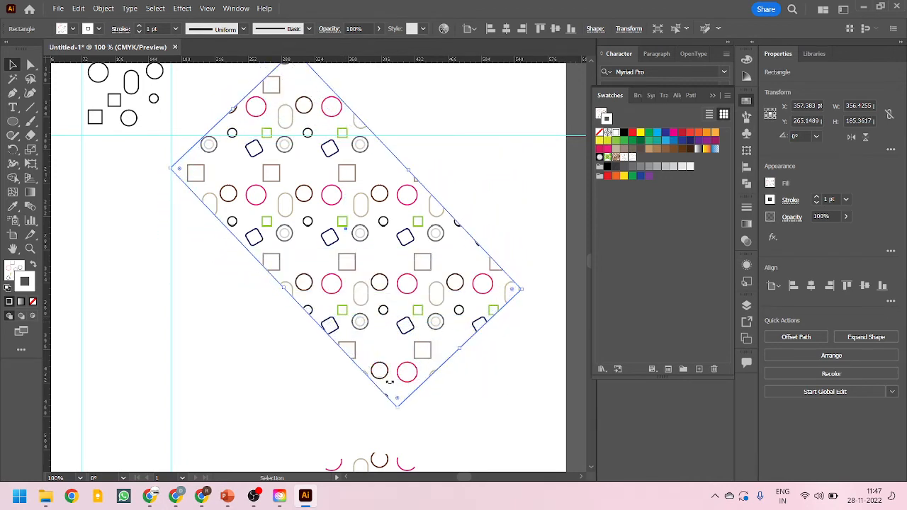
{"action": "key", "text": "ctrl+z"}
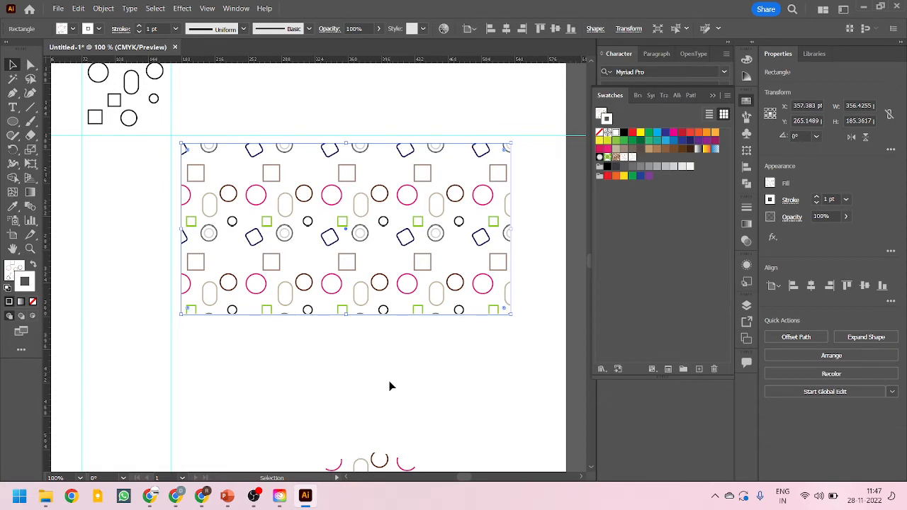
Reposition the pattern-filled circle below the rectangle
{"action": "scroll", "coordinate": [336, 296], "scroll_direction": "down", "scroll_amount": 5}
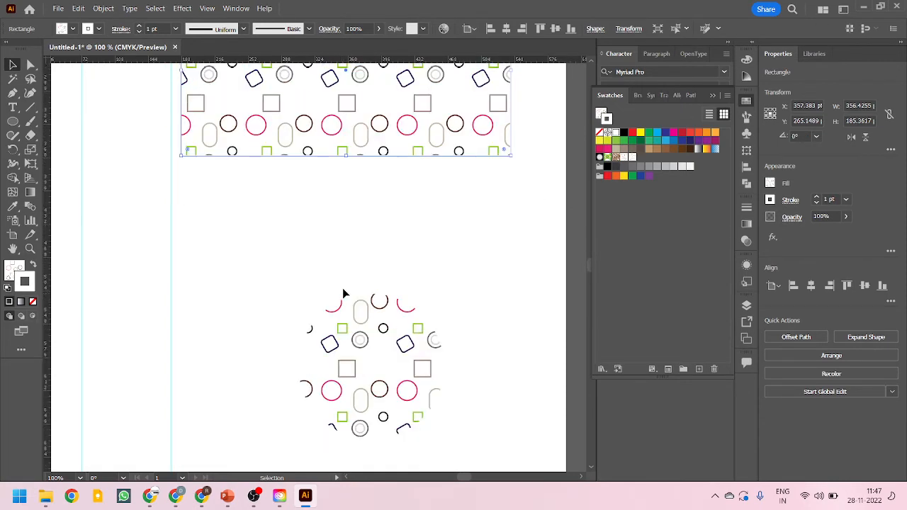
{"action": "left_click_drag", "start_coordinate": [380, 290], "coordinate": [365, 243]}
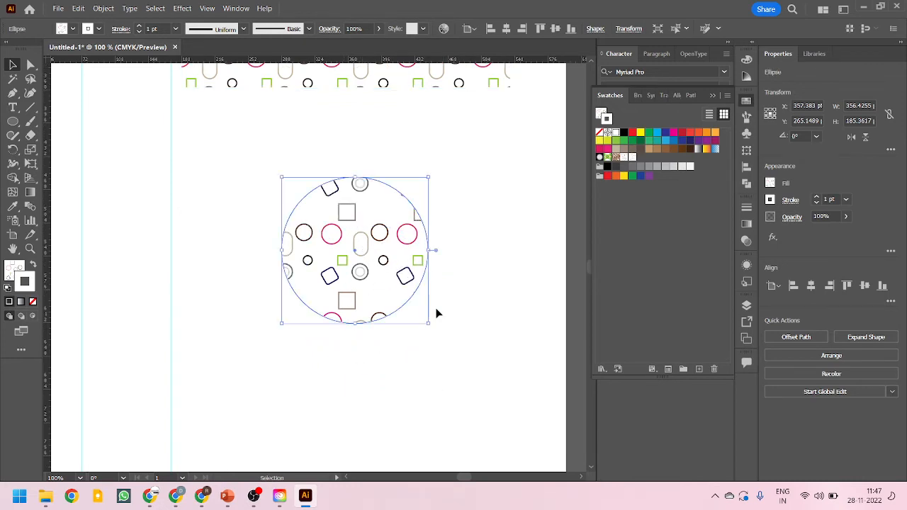
{"action": "scroll", "coordinate": [457, 367], "scroll_direction": "down", "scroll_amount": 2}
{"action": "scroll", "coordinate": [461, 213], "scroll_direction": "up", "scroll_amount": 1}
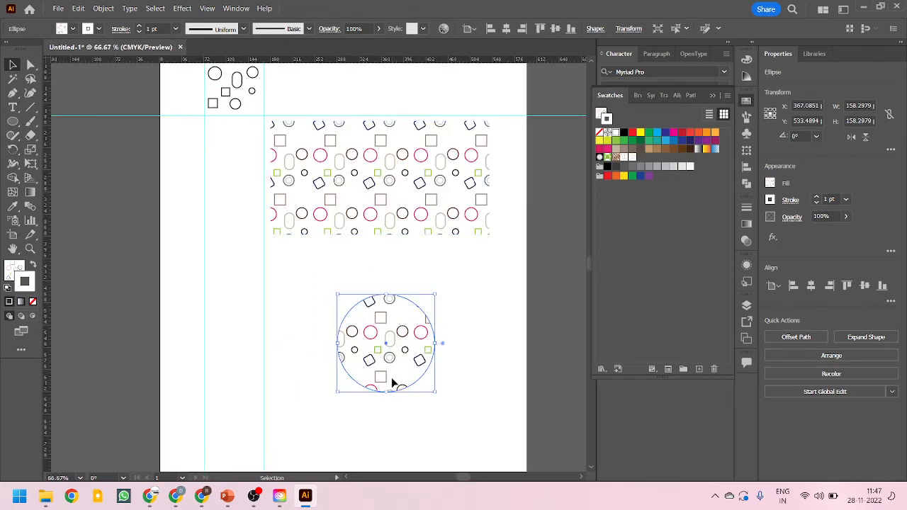
{"action": "left_click_drag", "start_coordinate": [391, 377], "coordinate": [385, 379]}
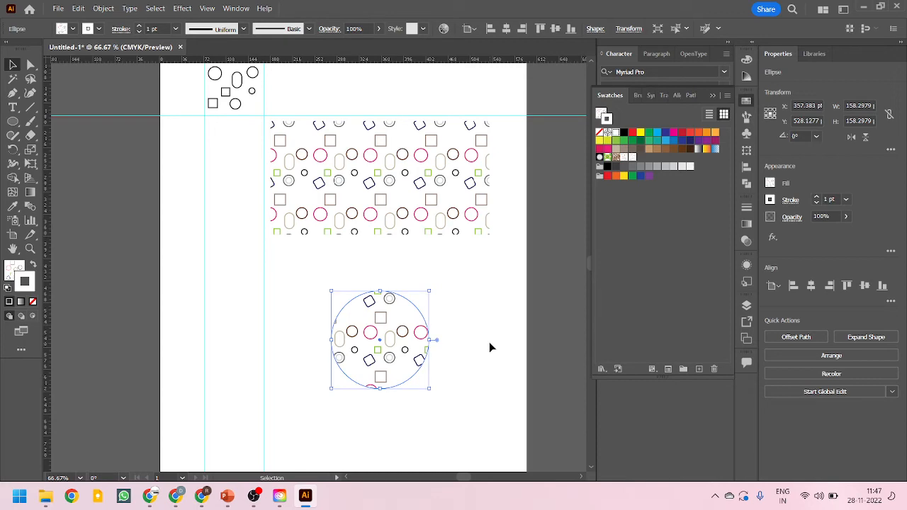
Turn on Transform Pattern Tiles in the general preferences and move the pattern-filled circle down and right
{"action": "key", "text": "a"}
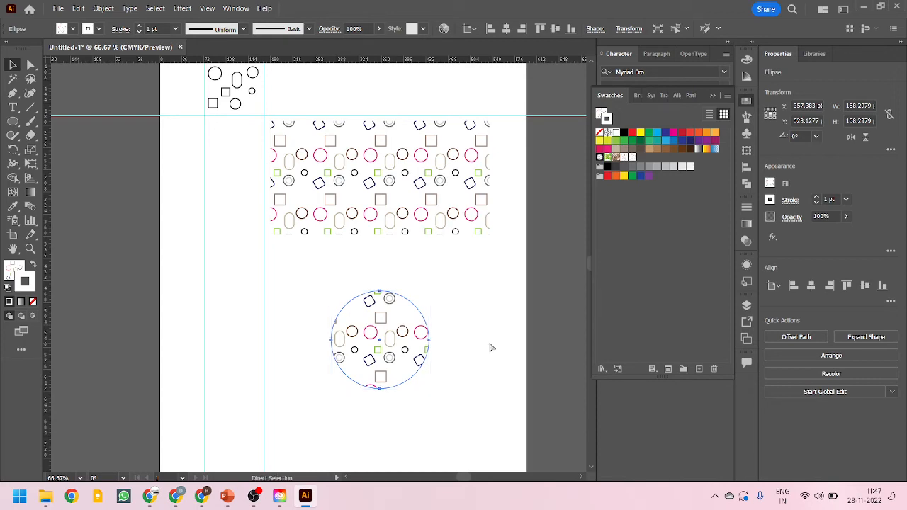
{"action": "key", "text": "ctrl+k"}
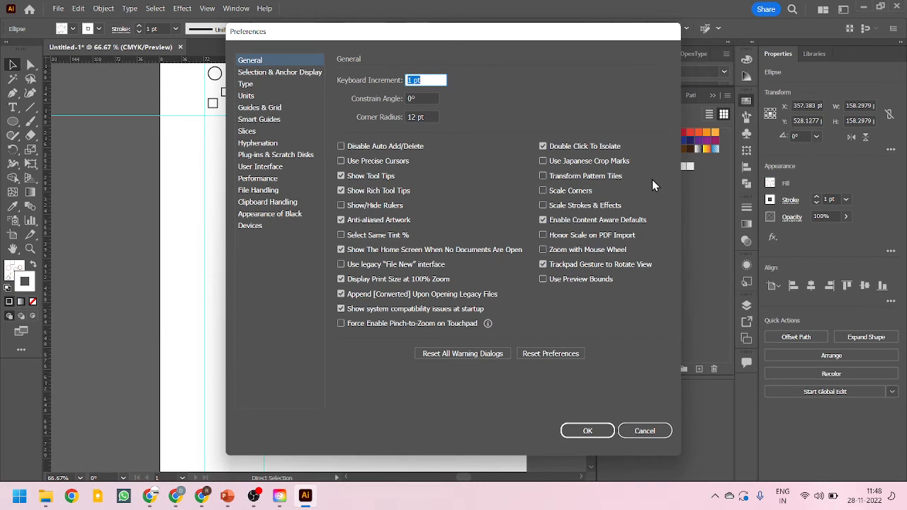
{"action": "left_click", "coordinate": [545, 175]}
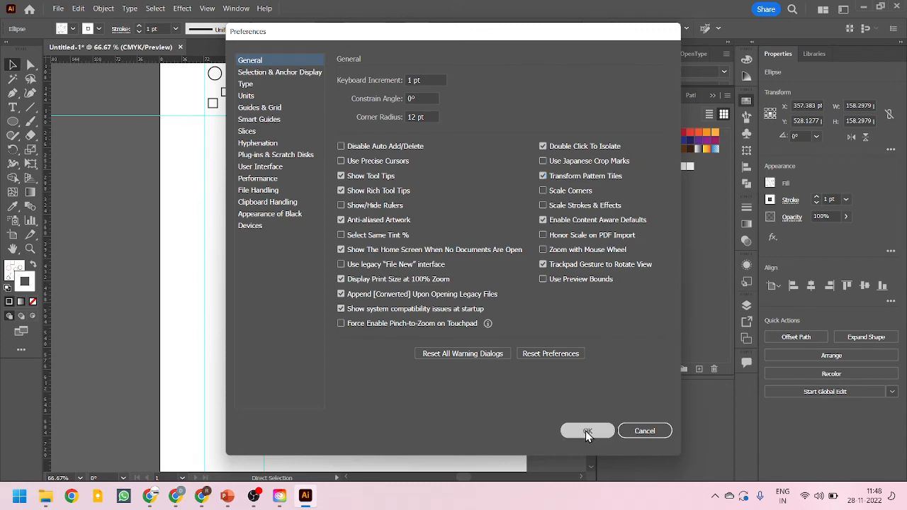
{"action": "left_click", "coordinate": [588, 431]}
{"action": "left_click_drag", "start_coordinate": [383, 344], "coordinate": [413, 374]}
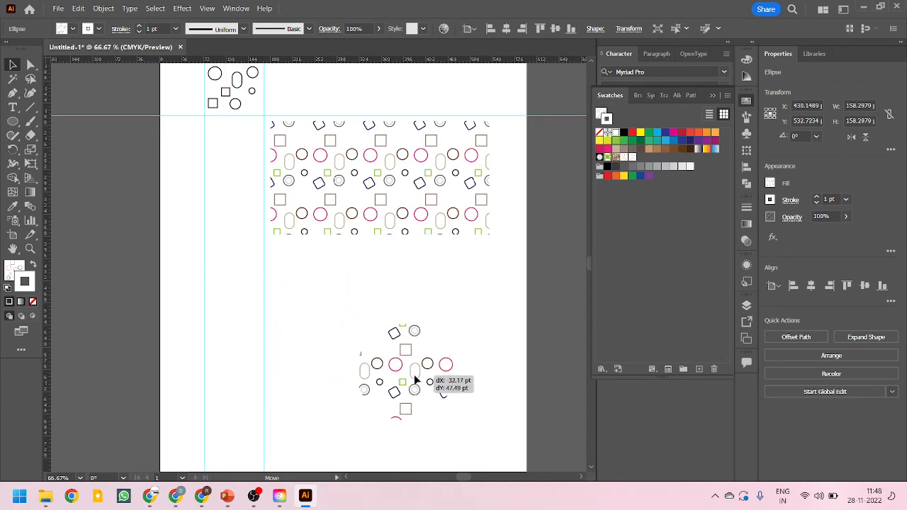
Try dragging the pattern-filled rectangle's corner and anchor points, and undo the change
{"action": "left_click", "coordinate": [398, 205]}
{"action": "mouse_move", "coordinate": [381, 235]}
{"action": "left_mouse_down"}
{"action": "mouse_move", "coordinate": [387, 351]}
{"action": "mouse_move", "coordinate": [389, 222]}
{"action": "mouse_move", "coordinate": [397, 328]}
{"action": "mouse_move", "coordinate": [395, 233]}
{"action": "left_mouse_up"}
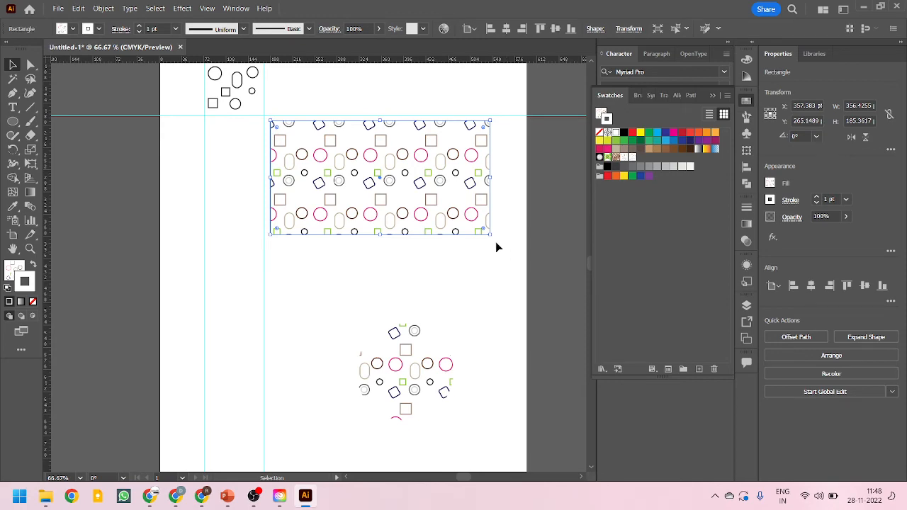
{"action": "left_click_drag", "start_coordinate": [495, 236], "coordinate": [462, 227]}
{"action": "mouse_move", "coordinate": [483, 230]}
{"action": "left_mouse_down"}
{"action": "mouse_move", "coordinate": [426, 177]}
{"action": "mouse_move", "coordinate": [484, 239]}
{"action": "mouse_move", "coordinate": [439, 186]}
{"action": "mouse_move", "coordinate": [481, 228]}
{"action": "mouse_move", "coordinate": [439, 211]}
{"action": "mouse_move", "coordinate": [491, 233]}
{"action": "left_mouse_up"}
{"action": "left_click", "coordinate": [30, 64]}
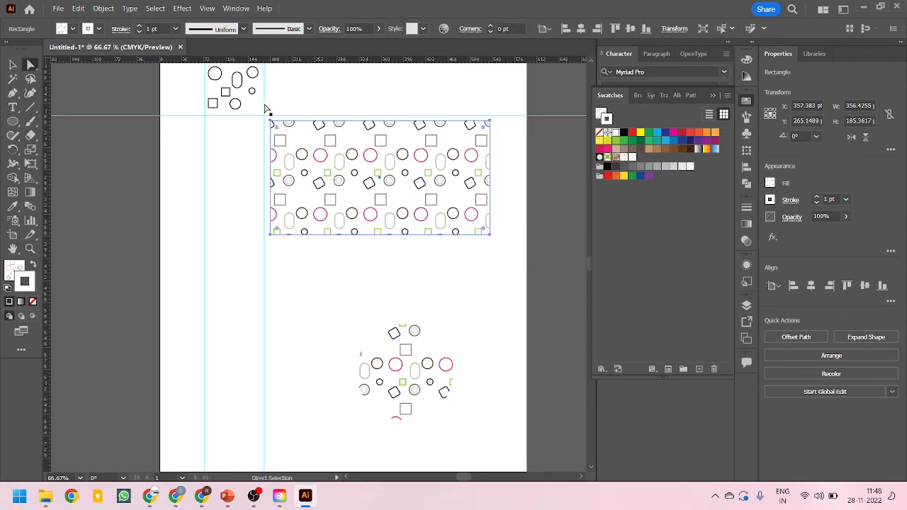
{"action": "left_click_drag", "start_coordinate": [265, 113], "coordinate": [261, 188]}
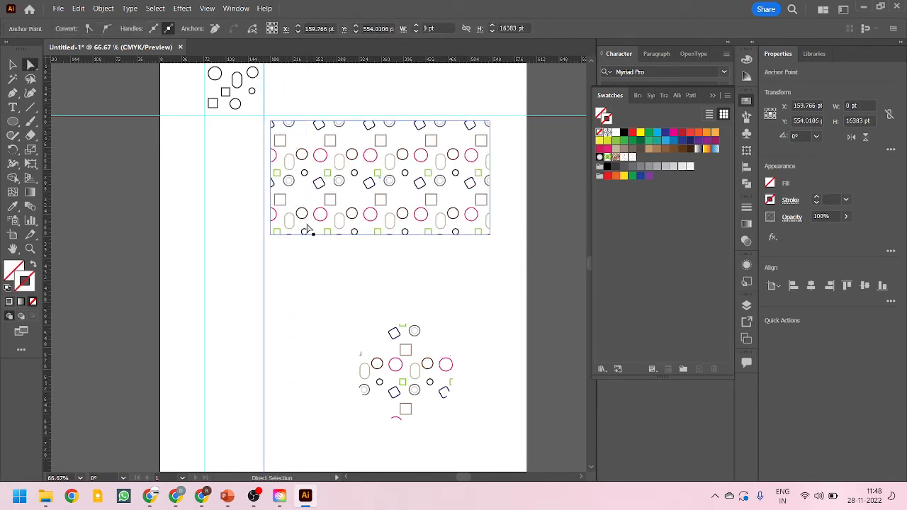
{"action": "left_click_drag", "start_coordinate": [516, 247], "coordinate": [280, 234]}
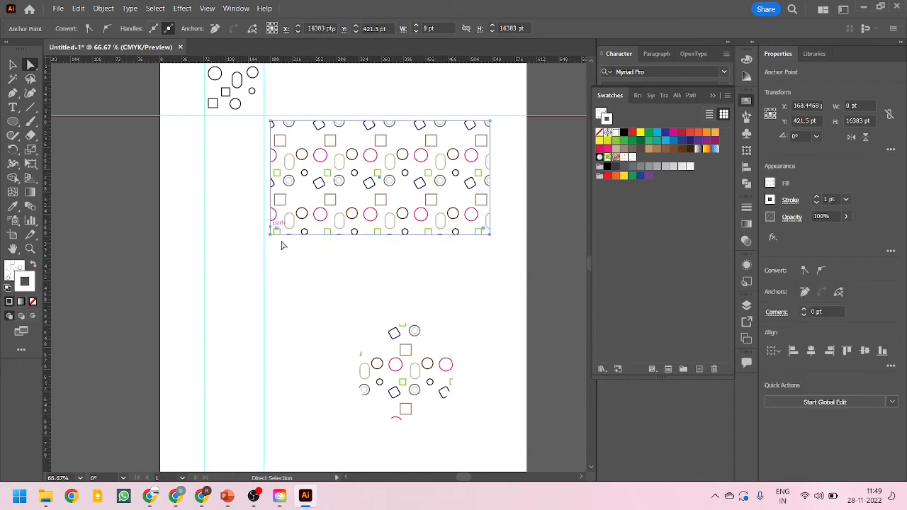
{"action": "left_click_drag", "start_coordinate": [490, 234], "coordinate": [468, 272]}
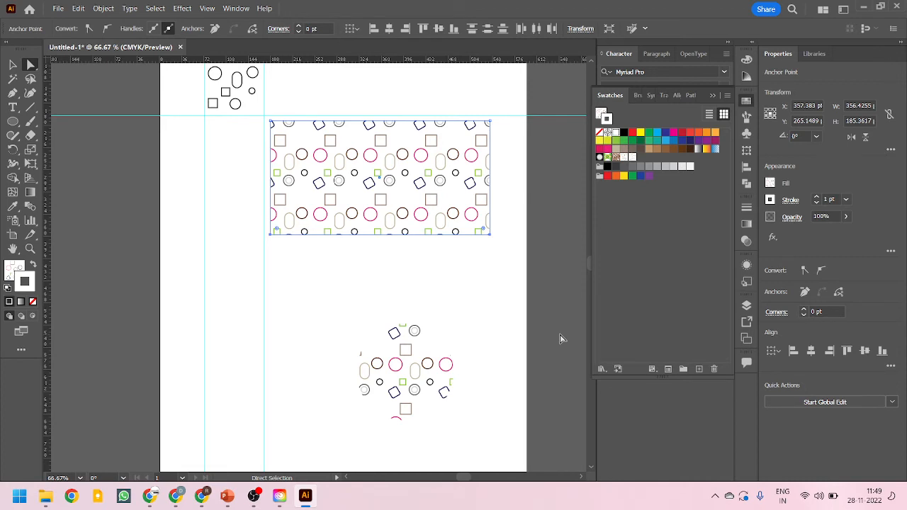
{"action": "key", "text": "v"}
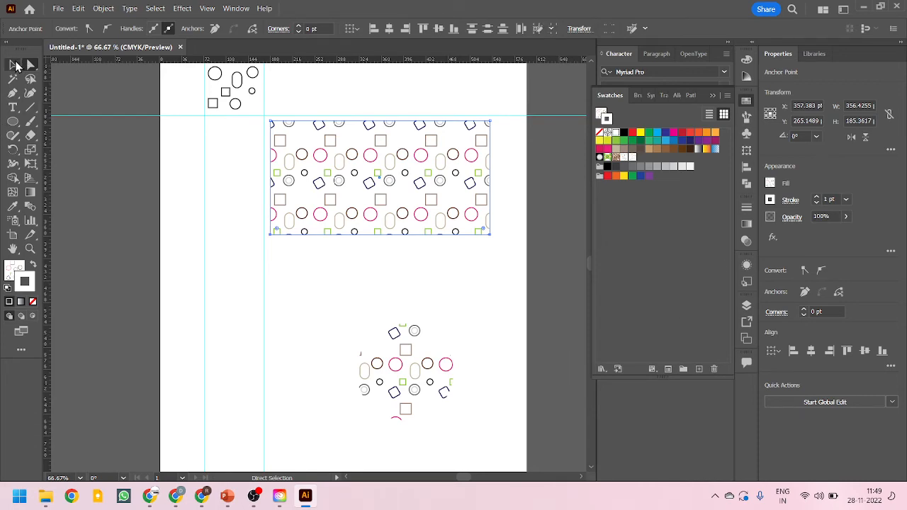
{"action": "left_click_drag", "start_coordinate": [492, 240], "coordinate": [365, 285]}
{"action": "key", "text": "ctrl+z"}
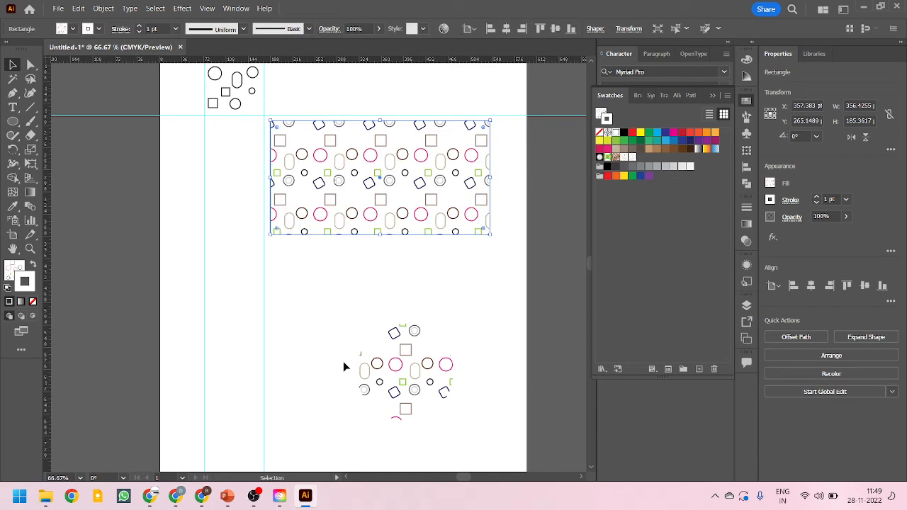
Turn off Transform Pattern Tiles in the general preferences and move the pattern-filled circle again
{"action": "left_click_drag", "start_coordinate": [424, 383], "coordinate": [400, 331]}
{"action": "key", "text": "ctrl+k"}
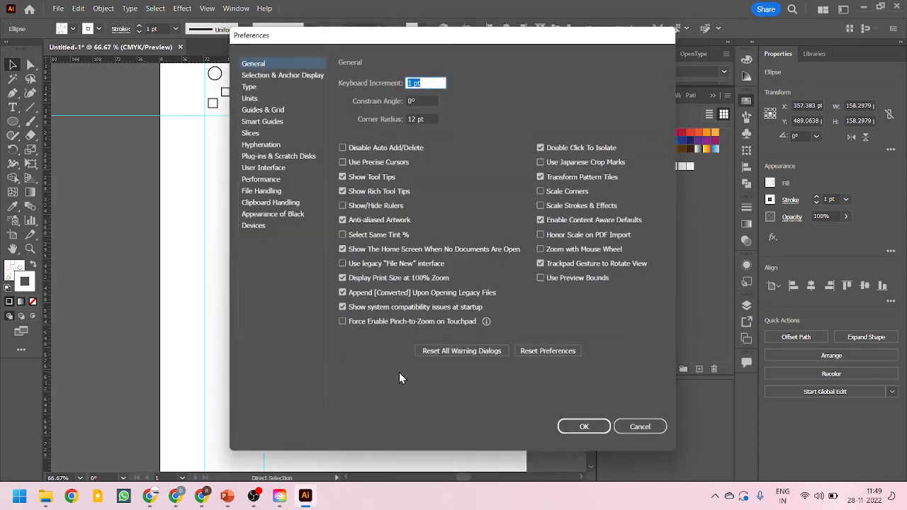
{"action": "left_click", "coordinate": [544, 176]}
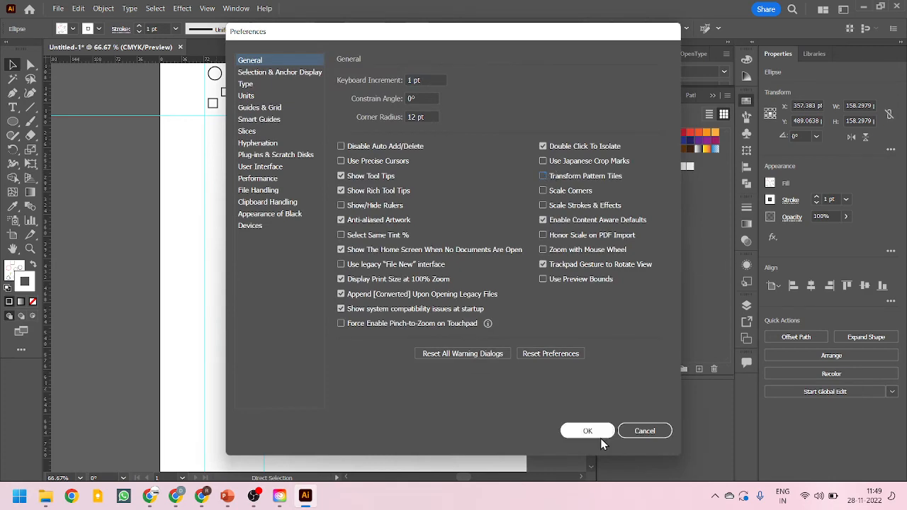
{"action": "left_click", "coordinate": [594, 434]}
{"action": "mouse_move", "coordinate": [399, 347]}
{"action": "left_mouse_down"}
{"action": "mouse_move", "coordinate": [444, 370]}
{"action": "mouse_move", "coordinate": [351, 305]}
{"action": "mouse_move", "coordinate": [411, 283]}
{"action": "mouse_move", "coordinate": [395, 272]}
{"action": "mouse_move", "coordinate": [414, 338]}
{"action": "mouse_move", "coordinate": [391, 334]}
{"action": "left_mouse_up"}
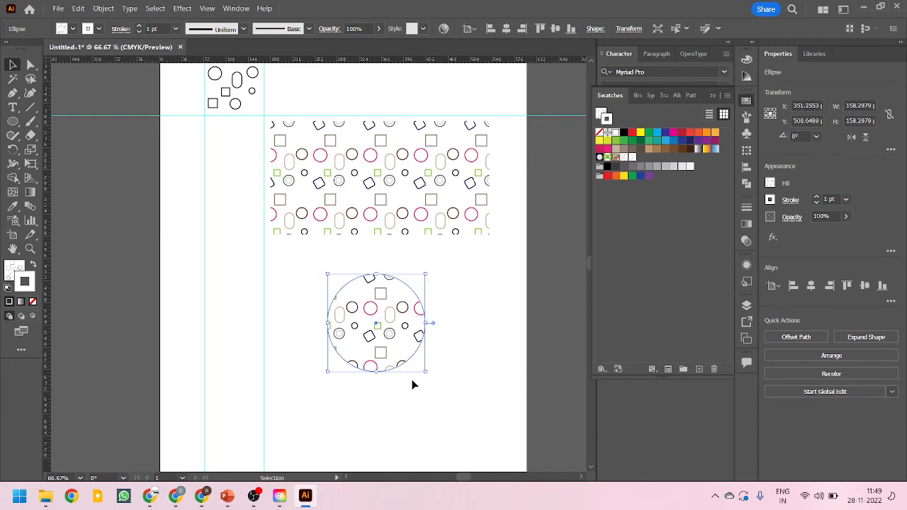
Move the pattern-filled circle up over the rectangle and back below it to compare the pattern
{"action": "left_click", "coordinate": [395, 161]}
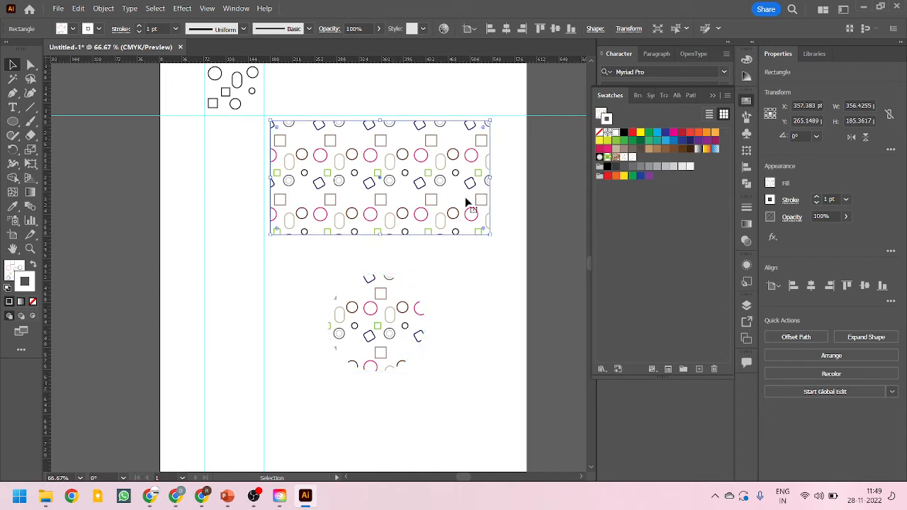
{"action": "left_click", "coordinate": [386, 324]}
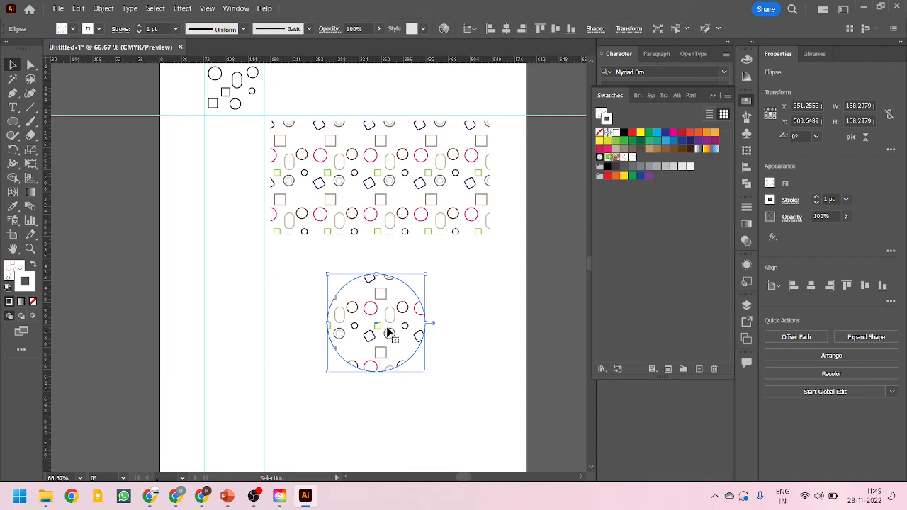
{"action": "left_click_drag", "start_coordinate": [389, 312], "coordinate": [392, 246]}
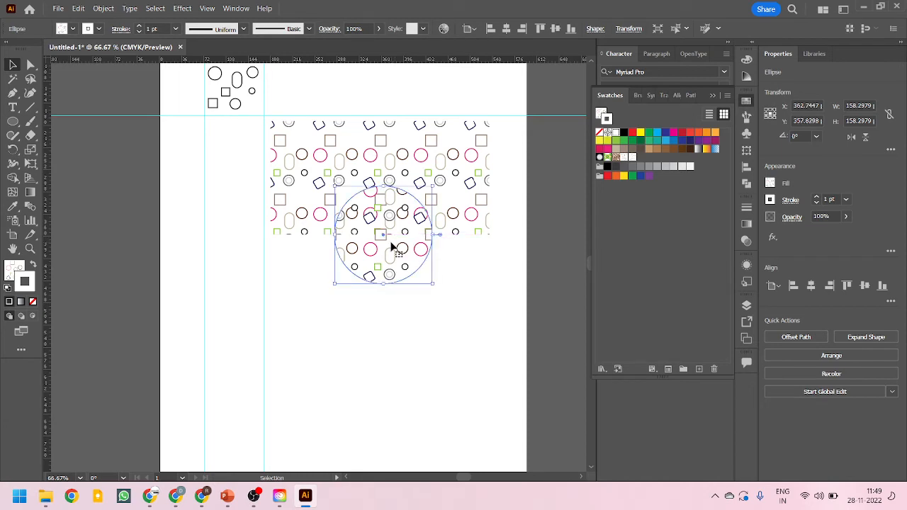
{"action": "left_click_drag", "start_coordinate": [402, 258], "coordinate": [413, 374]}
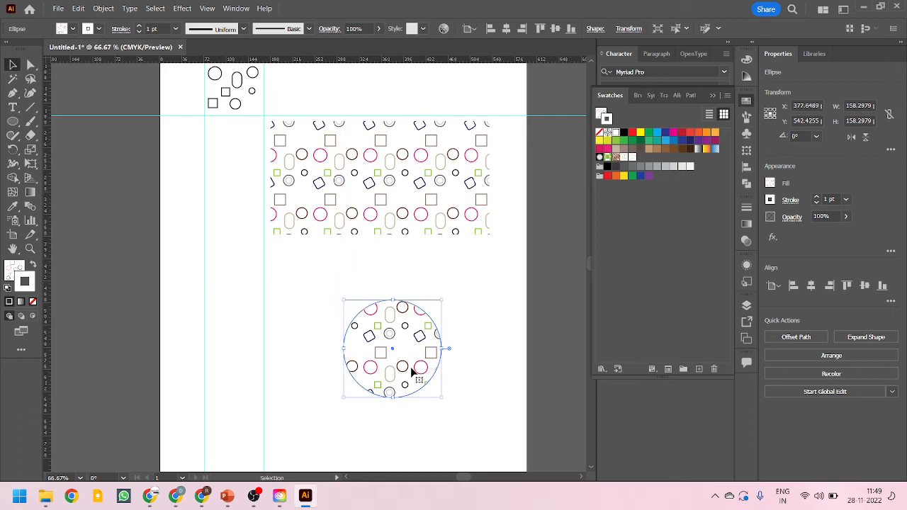
{"action": "left_click", "coordinate": [440, 138]}
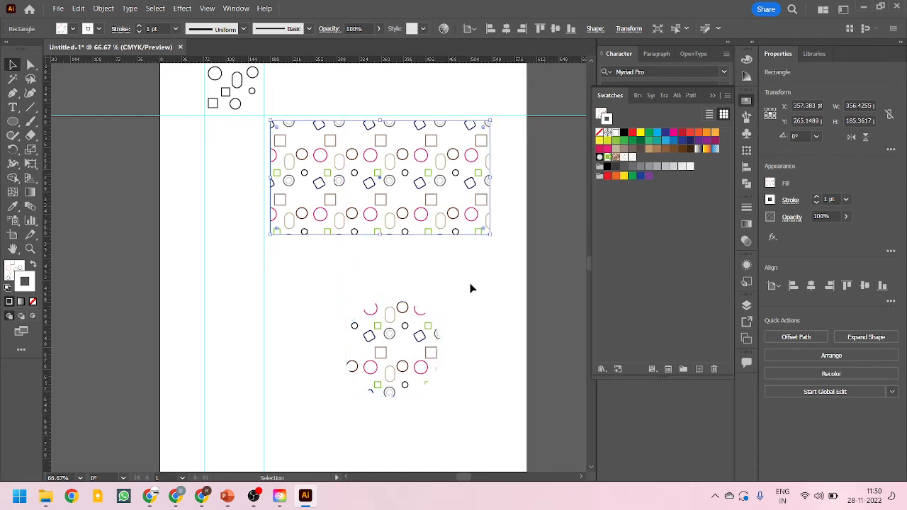
{"action": "left_click_drag", "start_coordinate": [408, 367], "coordinate": [401, 352]}
{"action": "left_click", "coordinate": [381, 201]}
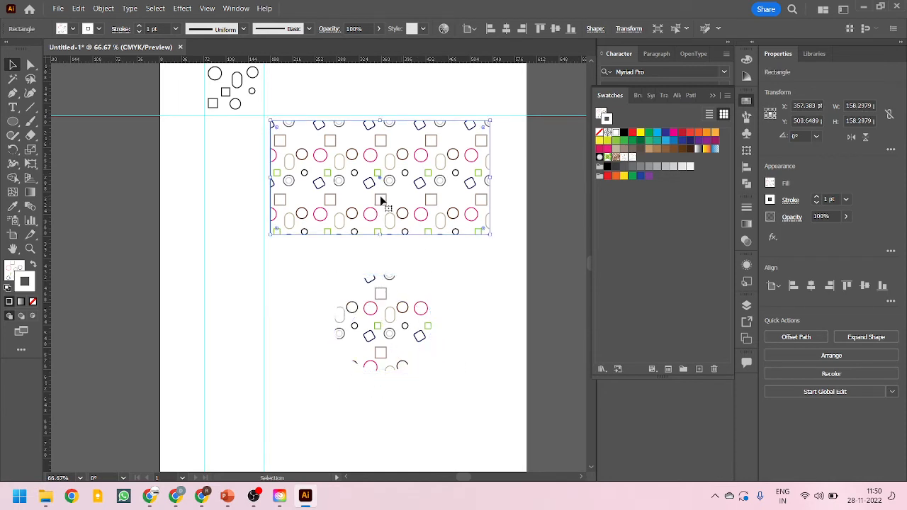
Try moving both shapes together and the rectangle alone, undoing each move
{"action": "left_click", "coordinate": [398, 321], "text": "shift"}
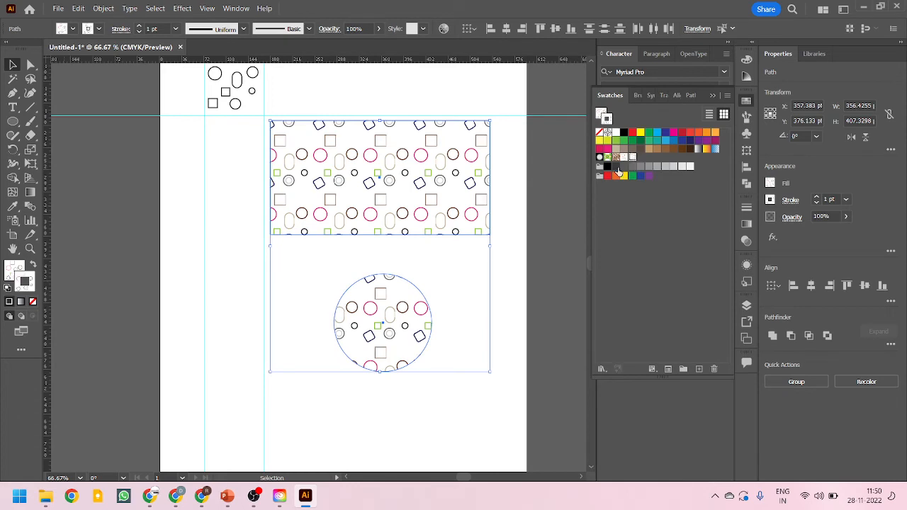
{"action": "left_click", "coordinate": [501, 312]}
{"action": "left_click_drag", "start_coordinate": [419, 304], "coordinate": [420, 330]}
{"action": "key", "text": "ctrl+z"}
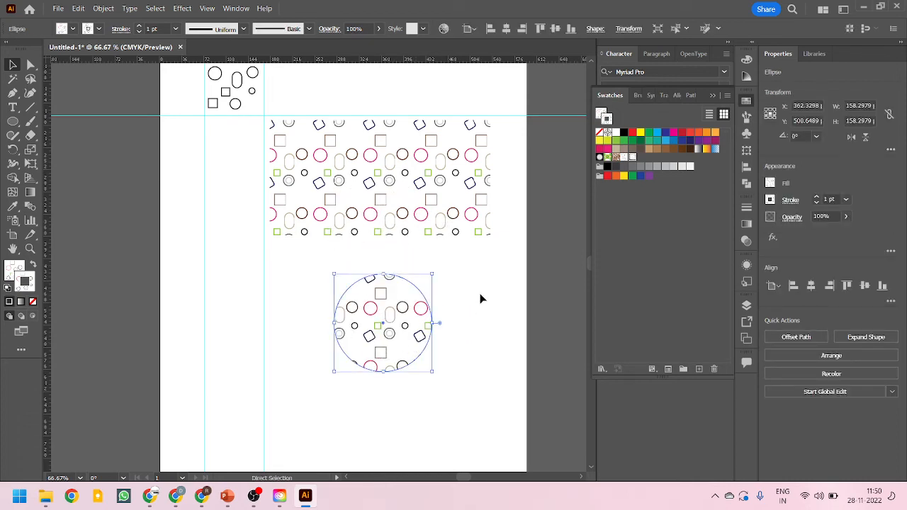
{"action": "left_click", "coordinate": [481, 299]}
{"action": "left_click_drag", "start_coordinate": [430, 199], "coordinate": [411, 284]}
{"action": "key", "text": "ctrl+z"}
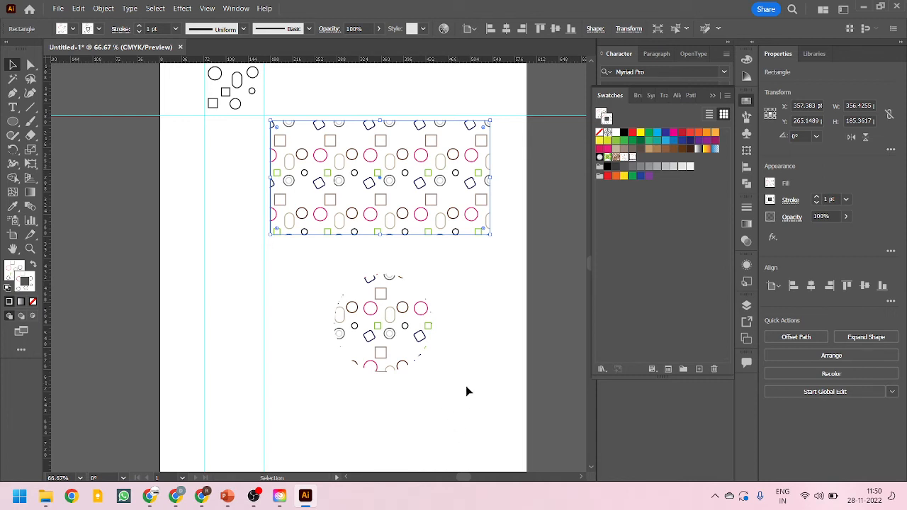
{"action": "left_click", "coordinate": [433, 362]}
Turn Transform Pattern Tiles back on and move the pattern-filled circle up over the rectangle
{"action": "key", "text": "ctrl+k"}
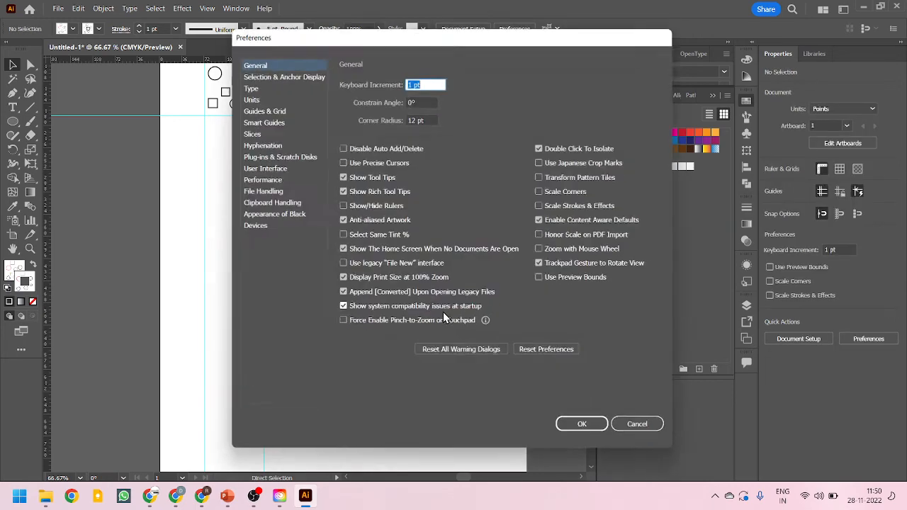
{"action": "left_click", "coordinate": [543, 176]}
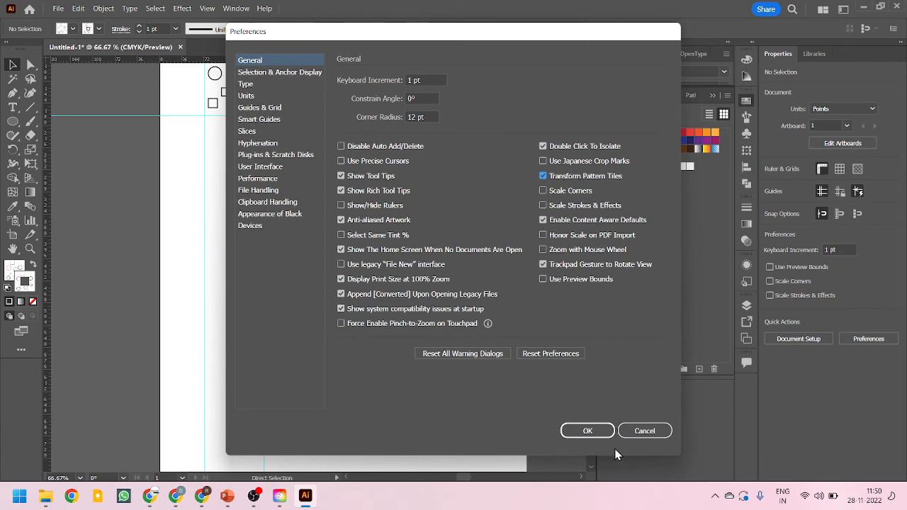
{"action": "left_click", "coordinate": [587, 431]}
{"action": "left_click_drag", "start_coordinate": [415, 326], "coordinate": [404, 238]}
Move the pattern-filled circle up beside the original small shapes at the top of the artboard
{"action": "scroll", "coordinate": [390, 181], "scroll_direction": "up", "scroll_amount": 4}
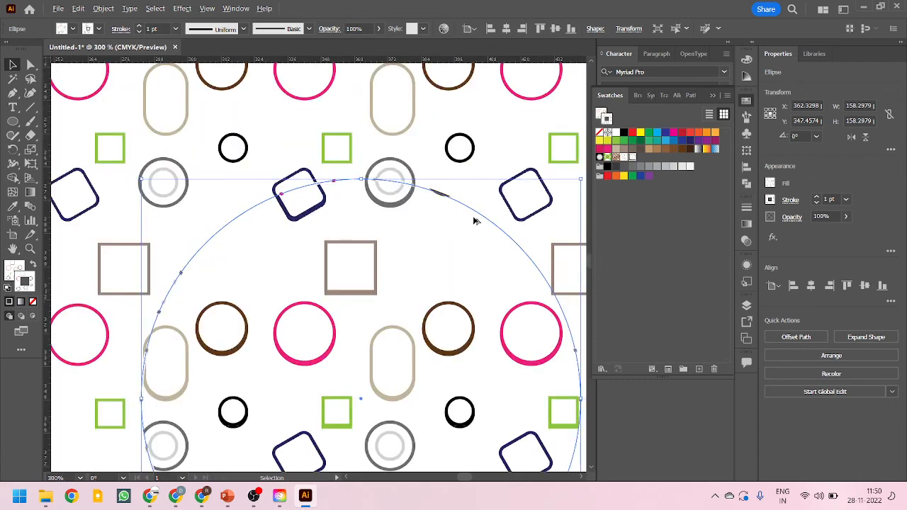
{"action": "scroll", "coordinate": [402, 183], "scroll_direction": "down", "scroll_amount": 4}
{"action": "left_click", "coordinate": [469, 371]}
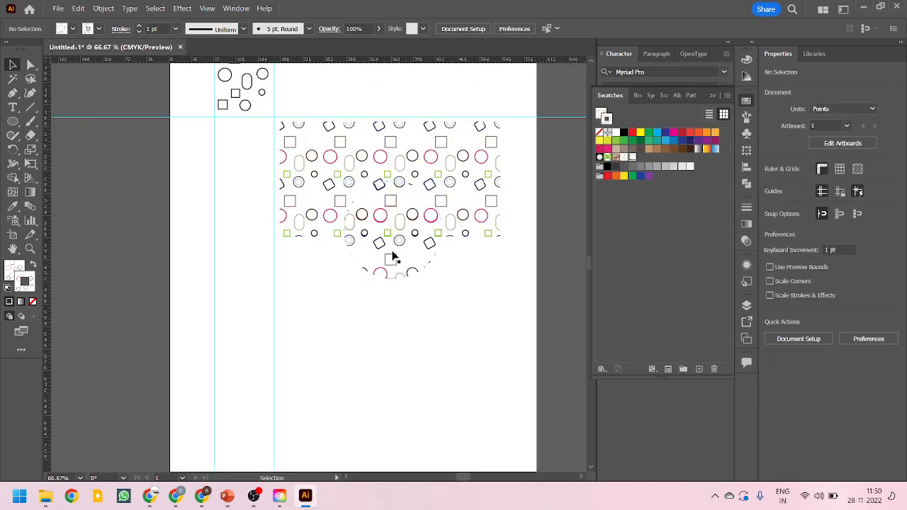
{"action": "left_click_drag", "start_coordinate": [392, 253], "coordinate": [346, 153]}
Move the pattern-filled rectangle slightly down
{"action": "scroll", "coordinate": [340, 327], "scroll_direction": "down", "scroll_amount": 1}
{"action": "scroll", "coordinate": [408, 126], "scroll_direction": "up", "scroll_amount": 1}
{"action": "left_click", "coordinate": [368, 353]}
{"action": "left_click_drag", "start_coordinate": [390, 299], "coordinate": [390, 322]}
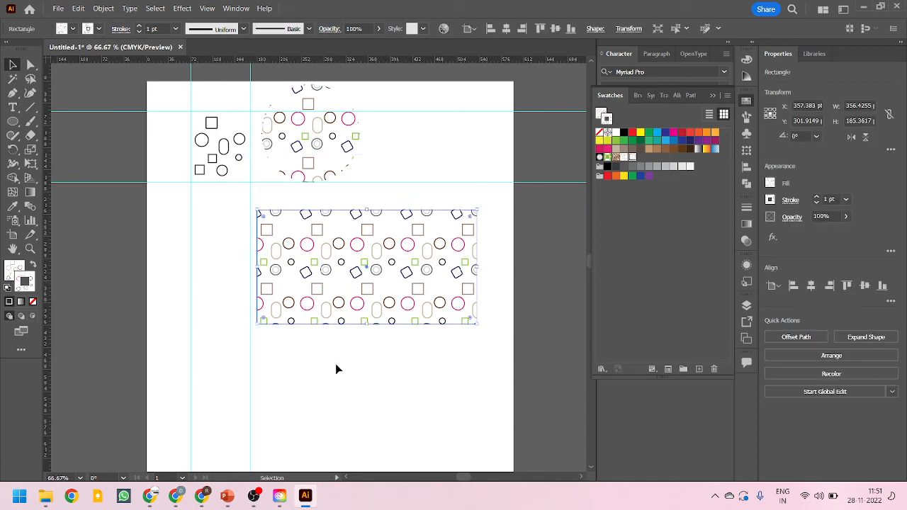
Open the My Pattern 1 swatch for editing, move one small circle in the tile upward, and finish editing
{"action": "double_click", "coordinate": [633, 157]}
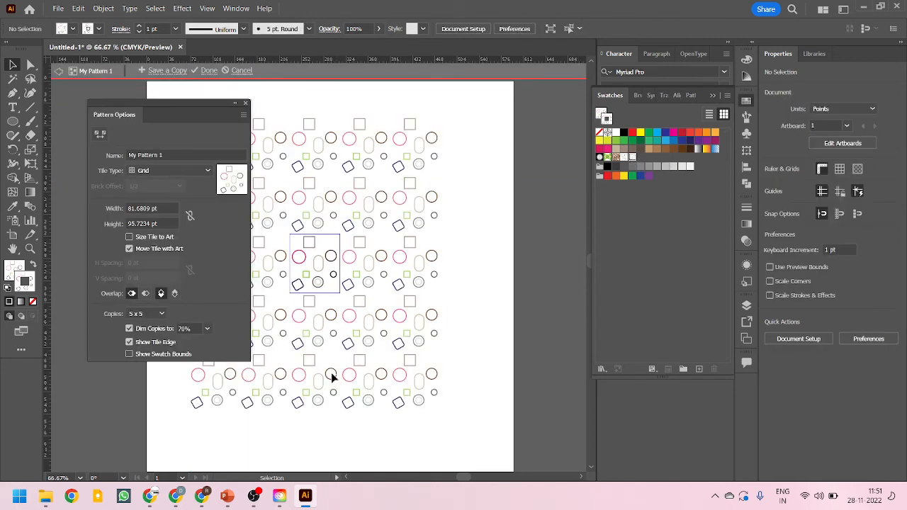
{"action": "scroll", "coordinate": [341, 275], "scroll_direction": "up", "scroll_amount": 1}
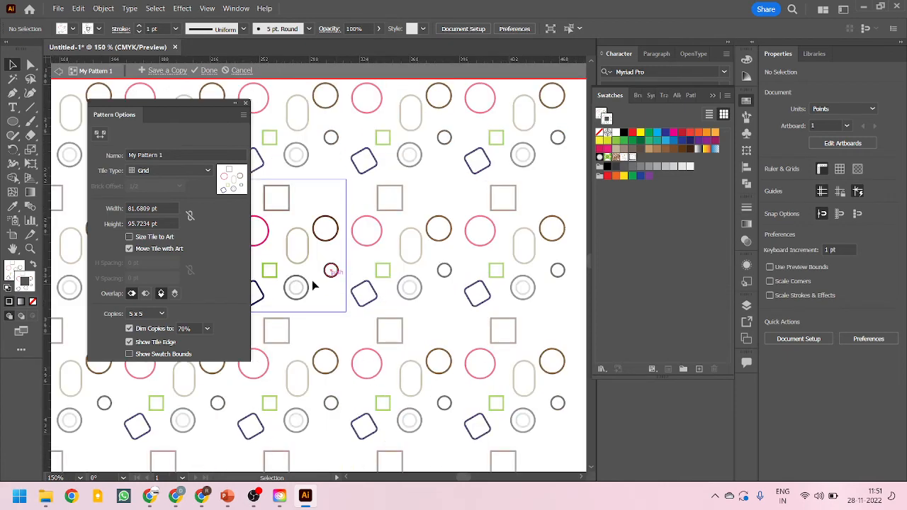
{"action": "scroll", "coordinate": [321, 241], "scroll_direction": "up", "scroll_amount": 1}
{"action": "left_click_drag", "start_coordinate": [366, 229], "coordinate": [364, 204]}
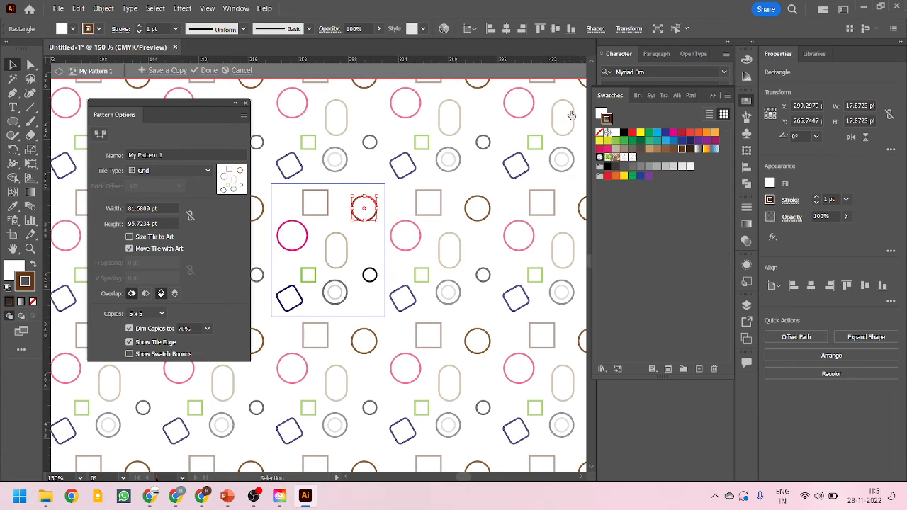
{"action": "left_click", "coordinate": [209, 71]}
Move the pattern-filled rectangle slightly up, about 13 pt
{"action": "scroll", "coordinate": [259, 288], "scroll_direction": "down", "scroll_amount": 3}
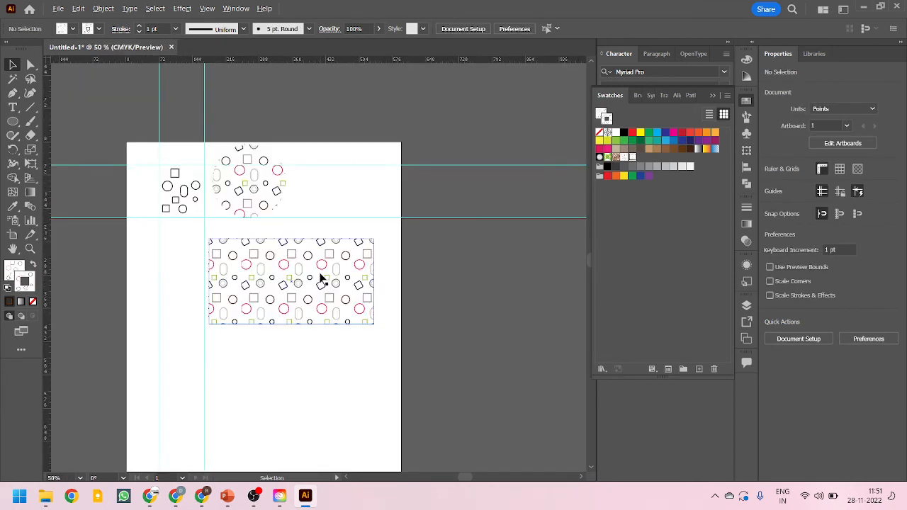
{"action": "scroll", "coordinate": [320, 278], "scroll_direction": "up", "scroll_amount": 1}
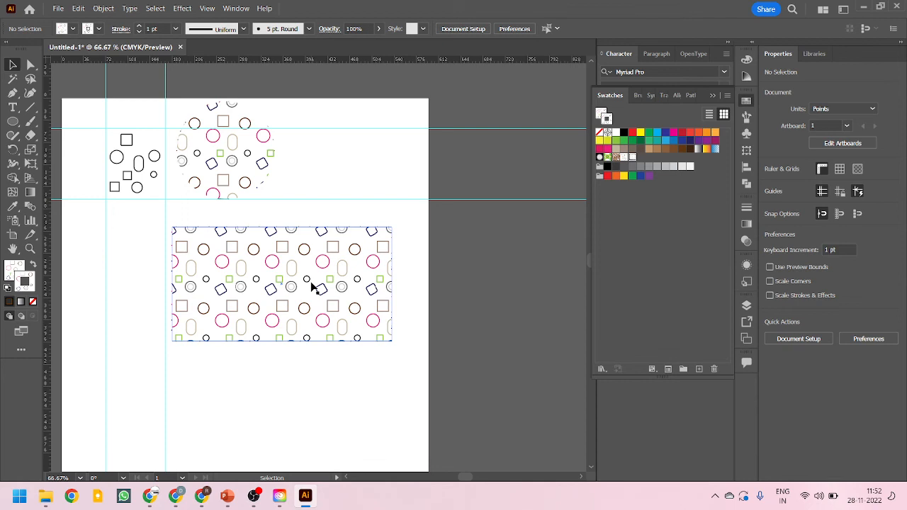
{"action": "left_click", "coordinate": [347, 342]}
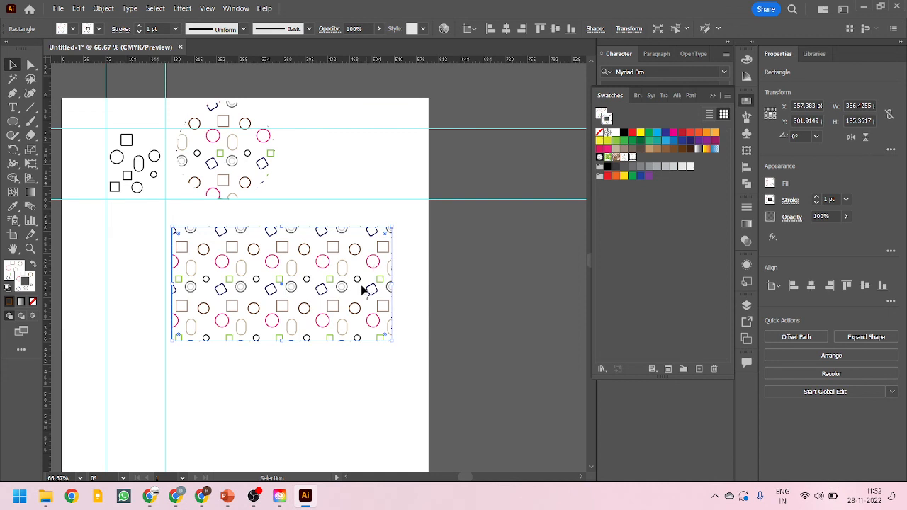
{"action": "mouse_move", "coordinate": [293, 272]}
{"action": "left_mouse_down"}
{"action": "mouse_move", "coordinate": [269, 293]}
{"action": "mouse_move", "coordinate": [294, 256]}
{"action": "left_mouse_up"}
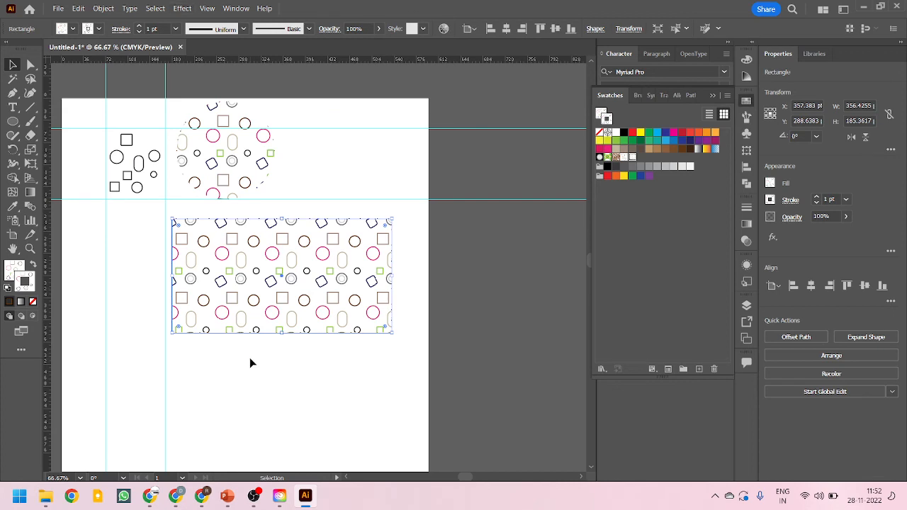
Expand the pattern-filled rectangle, including its fill and stroke, into editable objects
{"action": "left_click", "coordinate": [103, 8]}
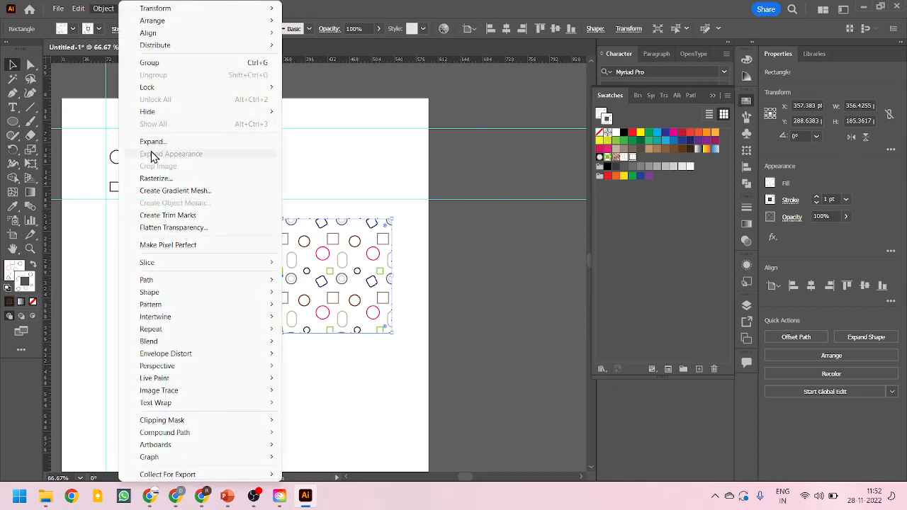
{"action": "left_click", "coordinate": [154, 143]}
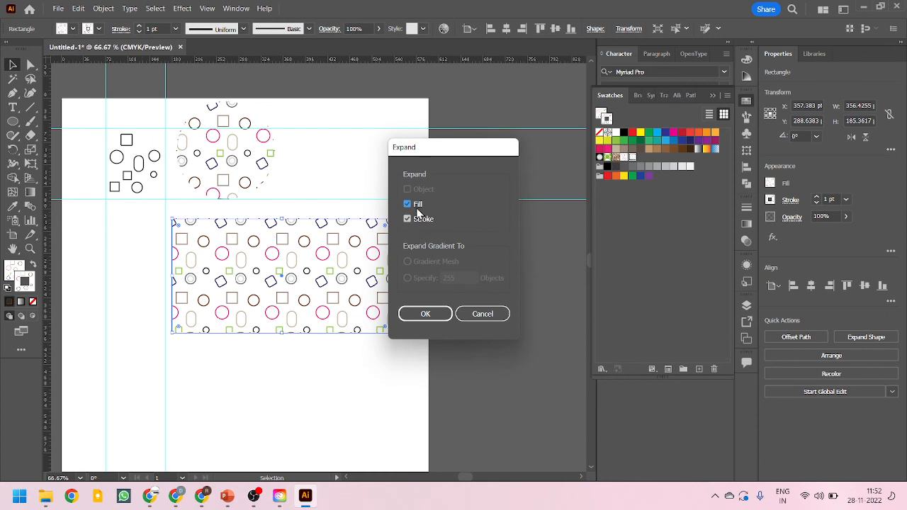
{"action": "left_click", "coordinate": [418, 315]}
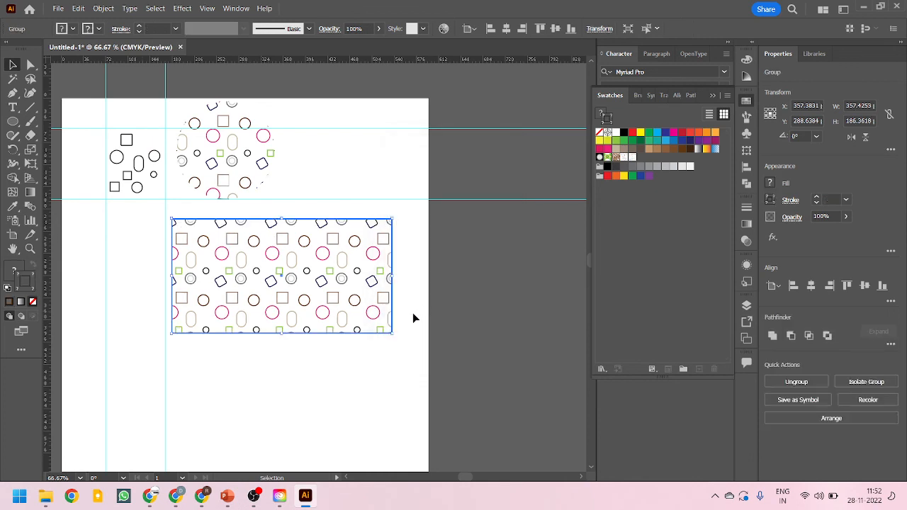
Move the expanded pattern group slightly to the left, about 17 pt
{"action": "left_click", "coordinate": [375, 350]}
{"action": "left_click_drag", "start_coordinate": [368, 298], "coordinate": [359, 292]}
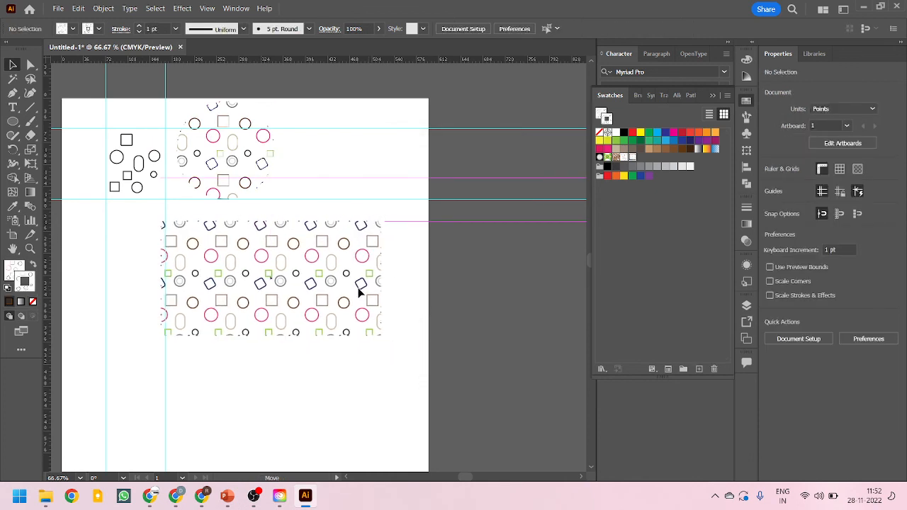
Enter the expanded group in isolation mode to inspect and select its individual pattern shapes, then exit it
{"action": "double_click", "coordinate": [359, 292]}
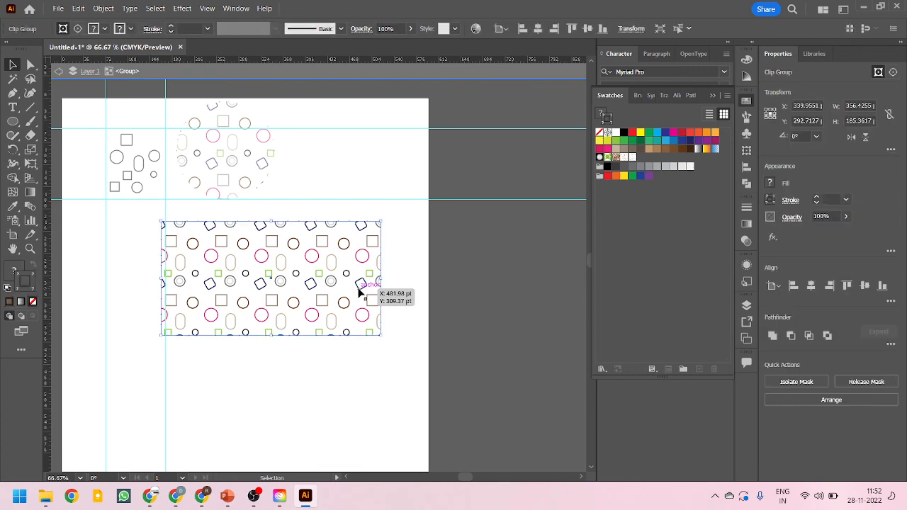
{"action": "left_click_drag", "start_coordinate": [359, 289], "coordinate": [364, 297]}
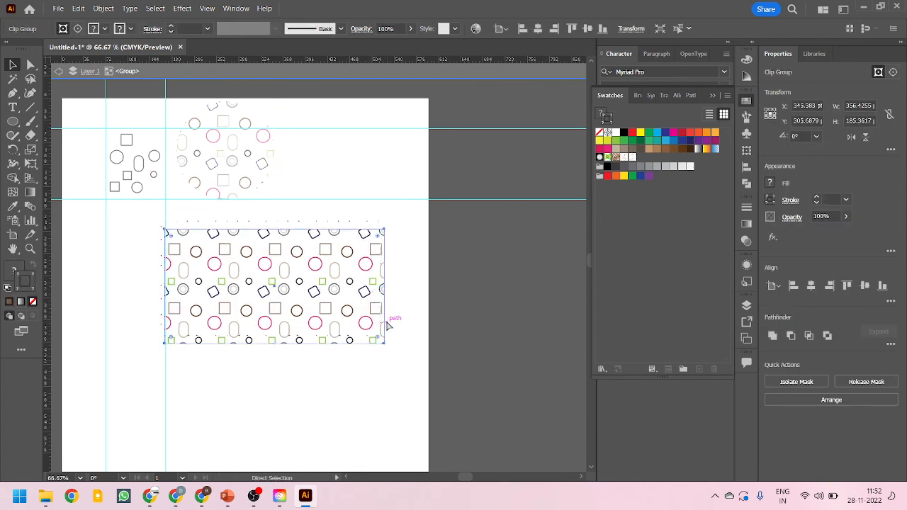
{"action": "key", "text": "ctrl+z"}
{"action": "scroll", "coordinate": [329, 299], "scroll_direction": "up", "scroll_amount": 2}
{"action": "scroll", "coordinate": [369, 200], "scroll_direction": "down", "scroll_amount": 3}
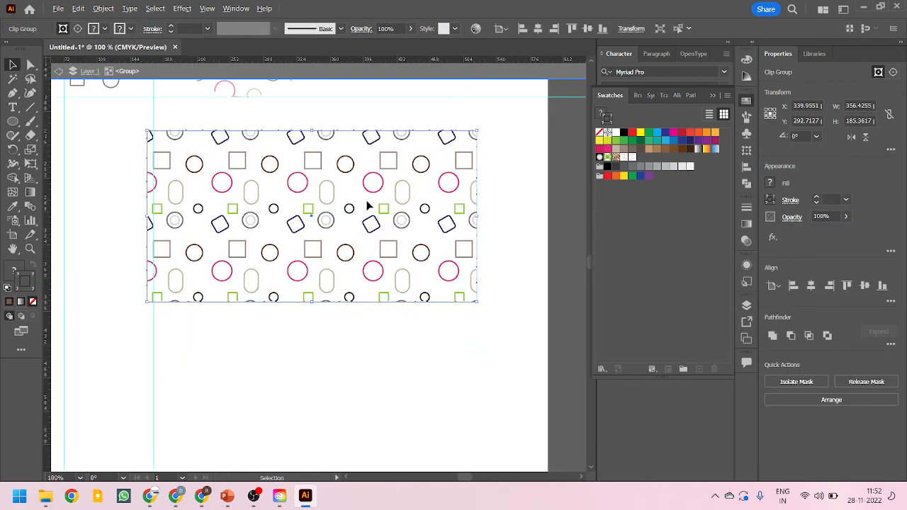
{"action": "scroll", "coordinate": [403, 226], "scroll_direction": "up", "scroll_amount": 3}
{"action": "left_click", "coordinate": [401, 236], "text": "ctrl"}
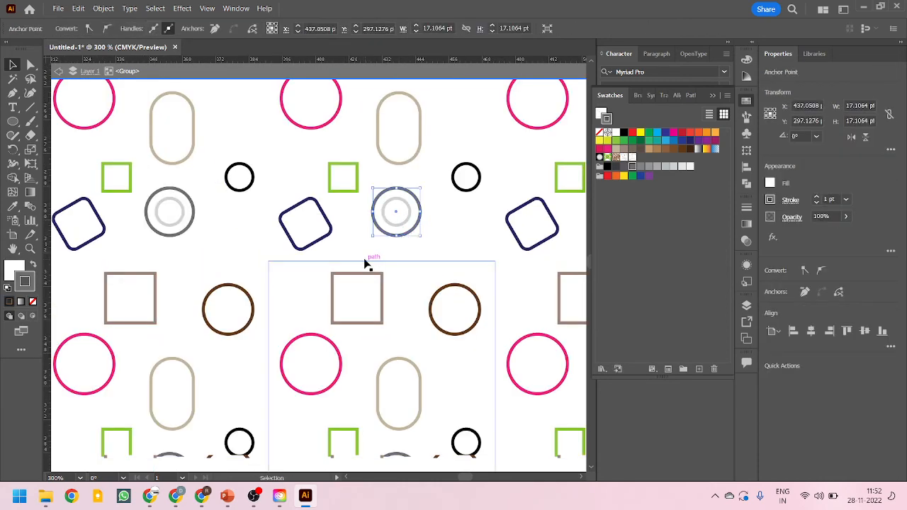
{"action": "scroll", "coordinate": [366, 263], "scroll_direction": "down", "scroll_amount": 3}
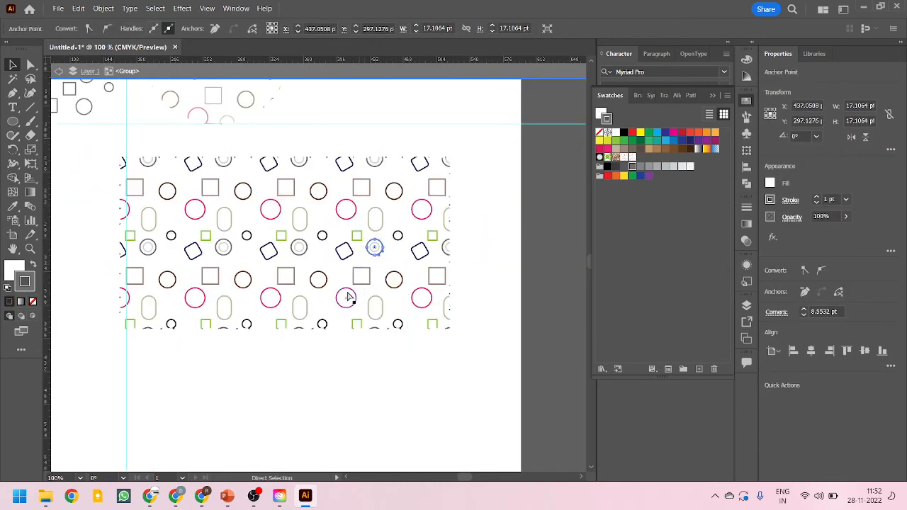
{"action": "left_click", "coordinate": [347, 296], "text": "ctrl"}
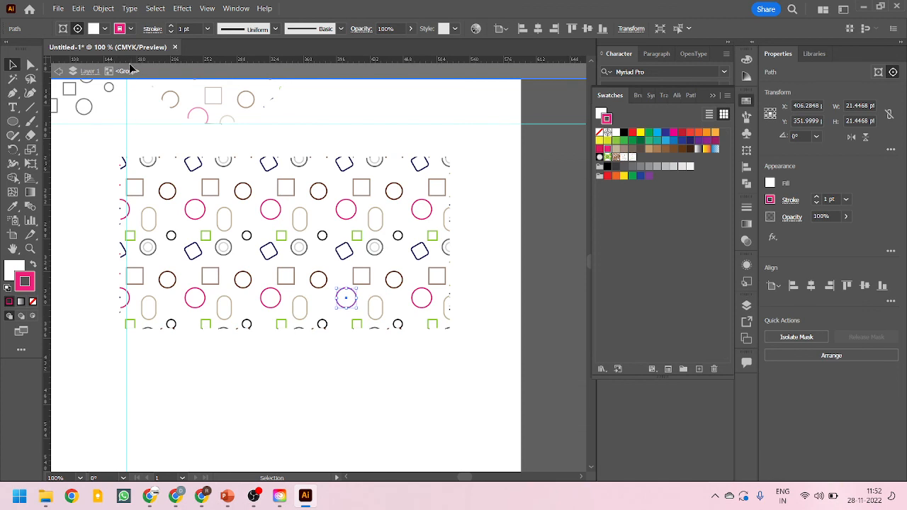
{"action": "double_click", "coordinate": [505, 243]}
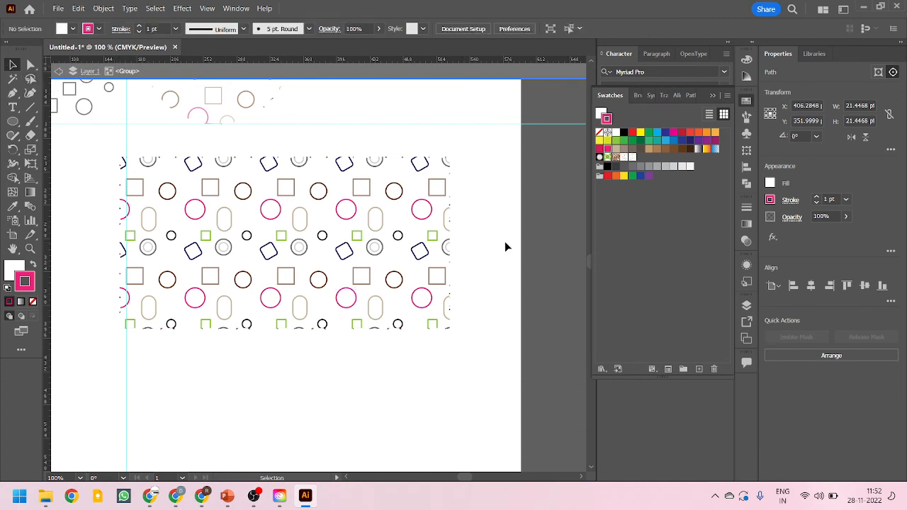
Select the expanded pattern group and fill all its shapes with white
{"action": "left_click", "coordinate": [430, 245]}
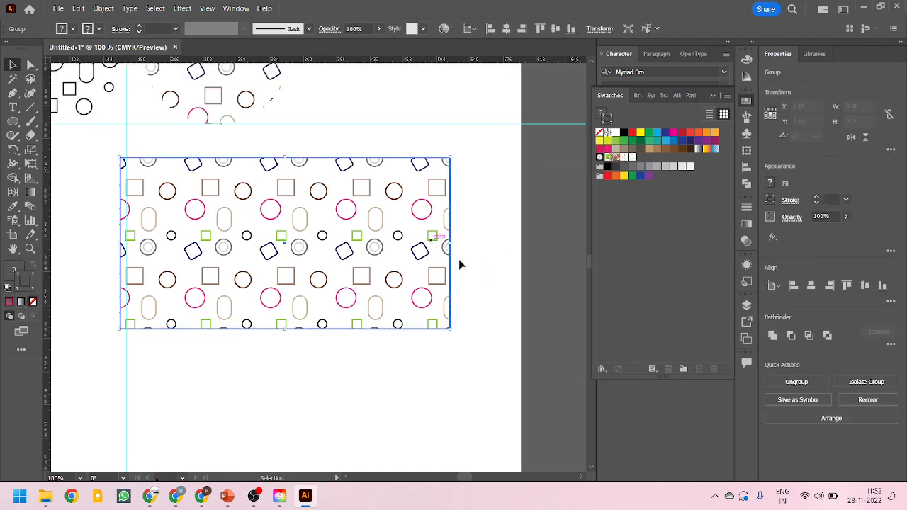
{"action": "left_click", "coordinate": [630, 157]}
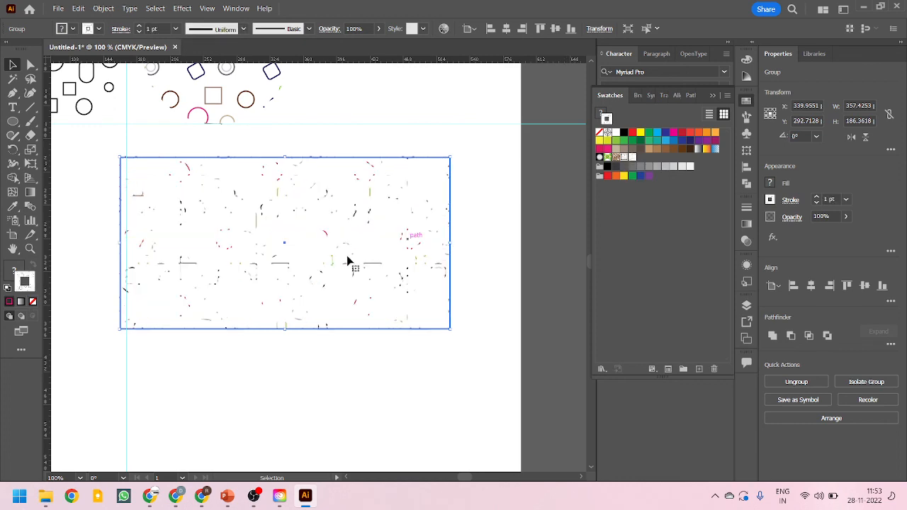
{"action": "scroll", "coordinate": [362, 268], "scroll_direction": "up", "scroll_amount": 3}
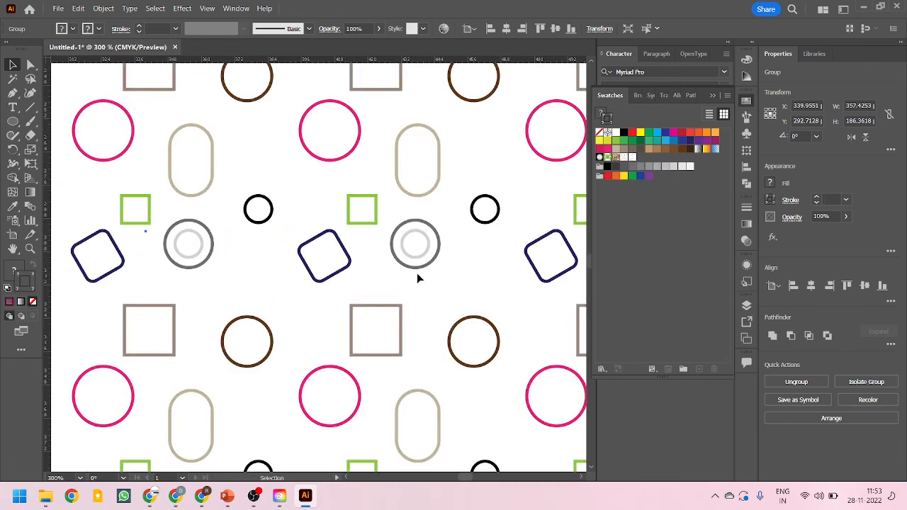
{"action": "scroll", "coordinate": [412, 273], "scroll_direction": "down", "scroll_amount": 2}
{"action": "scroll", "coordinate": [406, 265], "scroll_direction": "down", "scroll_amount": 3}
Move the white-filled pattern group slightly to the right, about 24 pt
{"action": "mouse_move", "coordinate": [416, 271]}
{"action": "left_mouse_down"}
{"action": "mouse_move", "coordinate": [425, 300]}
{"action": "mouse_move", "coordinate": [499, 306]}
{"action": "mouse_move", "coordinate": [567, 289]}
{"action": "mouse_move", "coordinate": [352, 314]}
{"action": "mouse_move", "coordinate": [413, 304]}
{"action": "mouse_move", "coordinate": [429, 274]}
{"action": "left_mouse_up"}
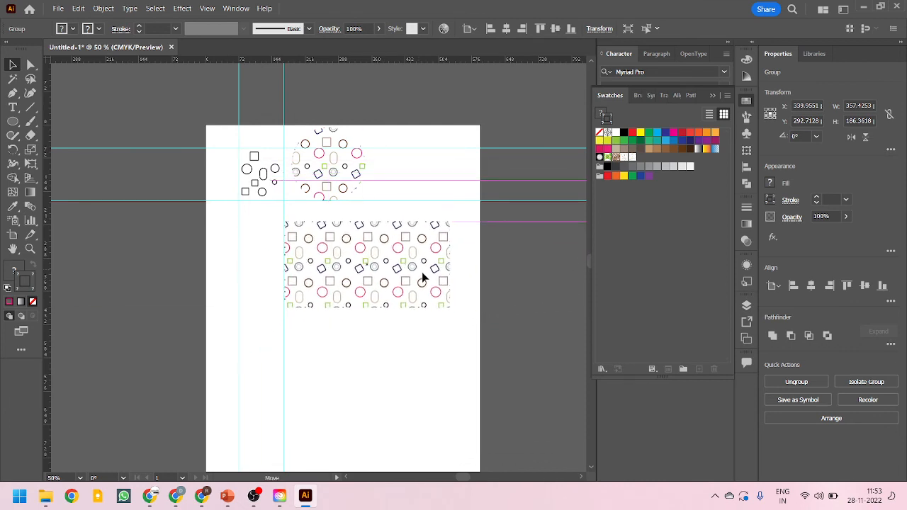
{"action": "scroll", "coordinate": [160, 214], "scroll_direction": "down", "scroll_amount": 2}
{"action": "scroll", "coordinate": [289, 229], "scroll_direction": "up", "scroll_amount": 2}
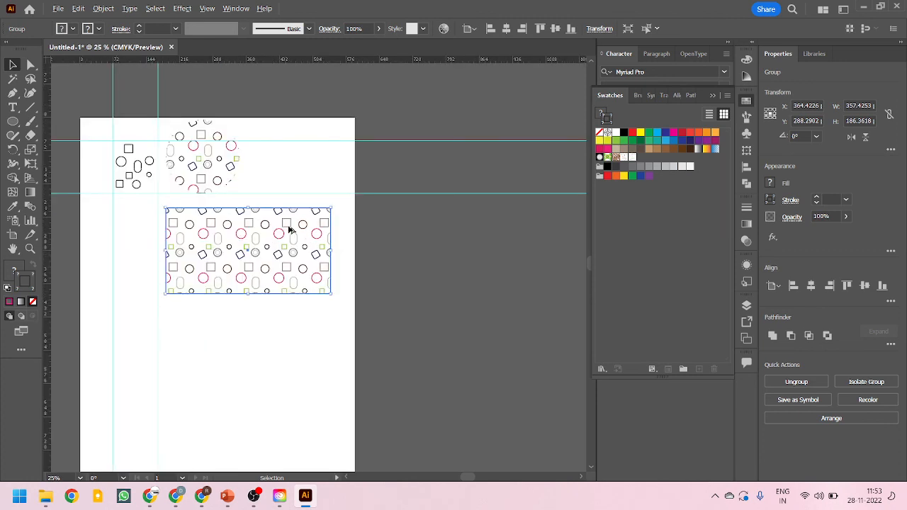
Move the pattern group off the artboard onto the pasteboard to view its white fills against the dark background
{"action": "left_click_drag", "start_coordinate": [303, 255], "coordinate": [493, 307]}
{"action": "scroll", "coordinate": [528, 307], "scroll_direction": "up", "scroll_amount": 3}
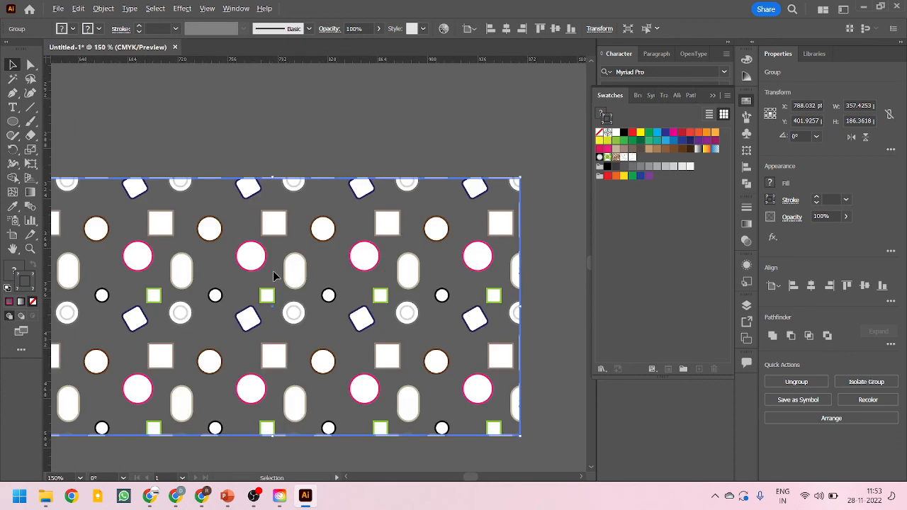
{"action": "scroll", "coordinate": [425, 206], "scroll_direction": "down", "scroll_amount": 3}
{"action": "scroll", "coordinate": [333, 232], "scroll_direction": "up", "scroll_amount": 5}
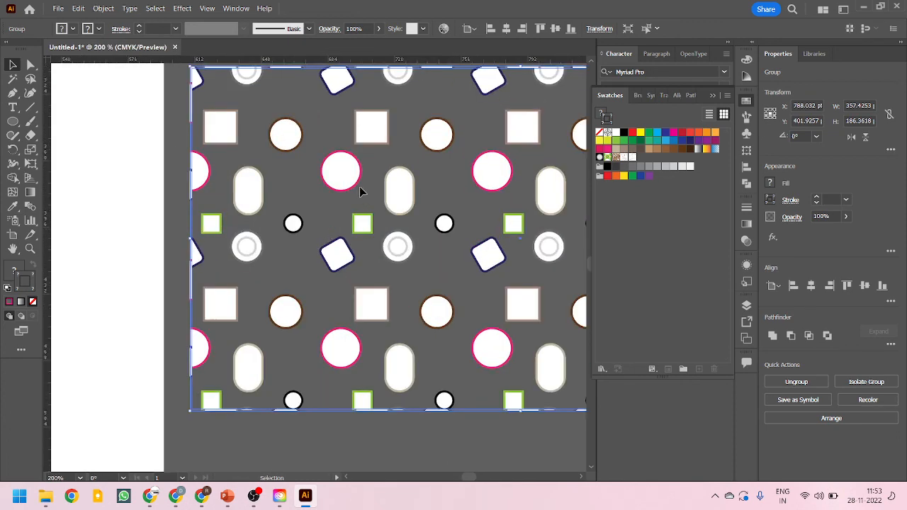
{"action": "scroll", "coordinate": [474, 278], "scroll_direction": "down", "scroll_amount": 3}
{"action": "scroll", "coordinate": [473, 277], "scroll_direction": "down", "scroll_amount": 3}
Duplicate the pattern group back onto the artboard and delete the copy left on the pasteboard
{"action": "left_click_drag", "start_coordinate": [464, 263], "coordinate": [346, 236]}
{"action": "scroll", "coordinate": [373, 253], "scroll_direction": "up", "scroll_amount": 3}
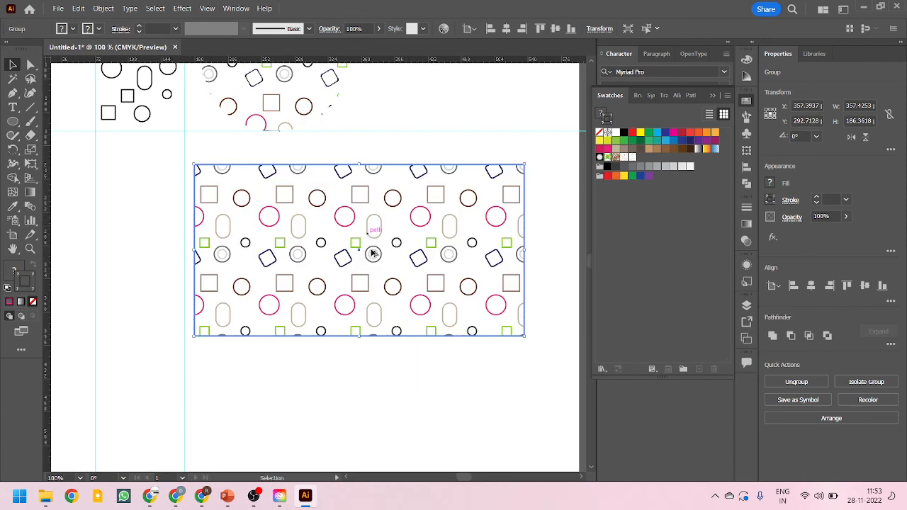
{"action": "scroll", "coordinate": [238, 266], "scroll_direction": "down", "scroll_amount": 2}
{"action": "left_click", "coordinate": [505, 303]}
{"action": "key", "text": "Delete"}
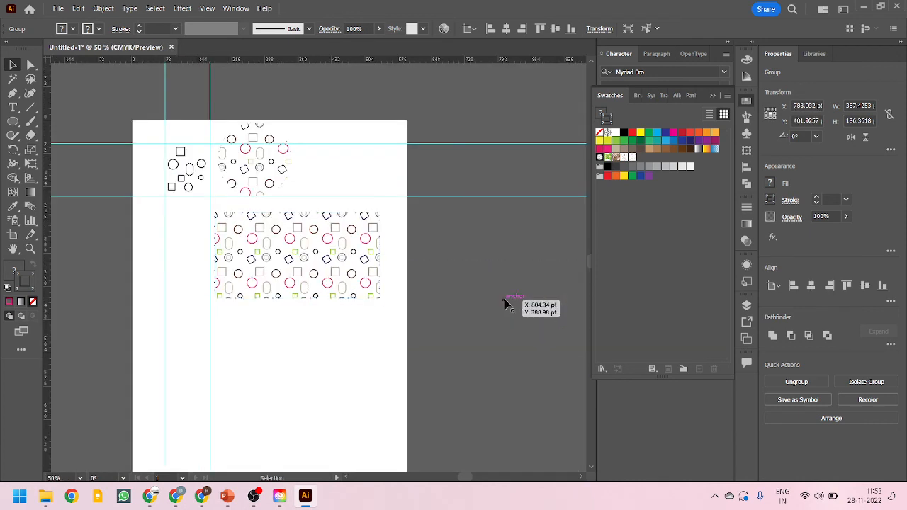
{"action": "scroll", "coordinate": [233, 182], "scroll_direction": "up", "scroll_amount": 1}
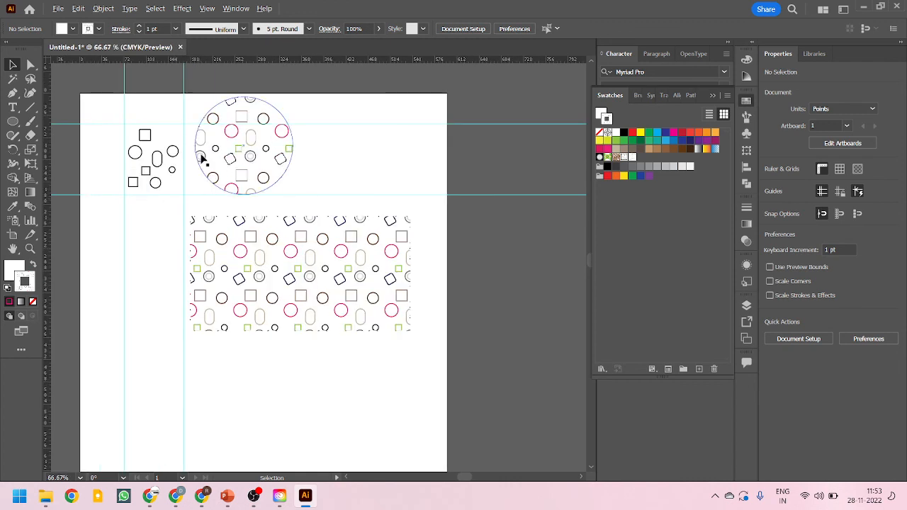
{"action": "scroll", "coordinate": [301, 238], "scroll_direction": "down", "scroll_amount": 1}
{"action": "scroll", "coordinate": [190, 147], "scroll_direction": "up", "scroll_amount": 1}
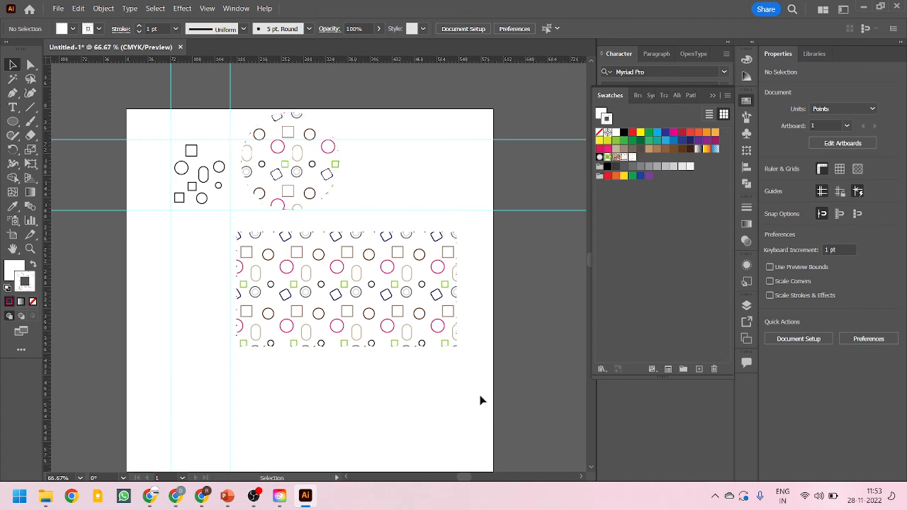
{"action": "scroll", "coordinate": [212, 266], "scroll_direction": "down", "scroll_amount": 1}
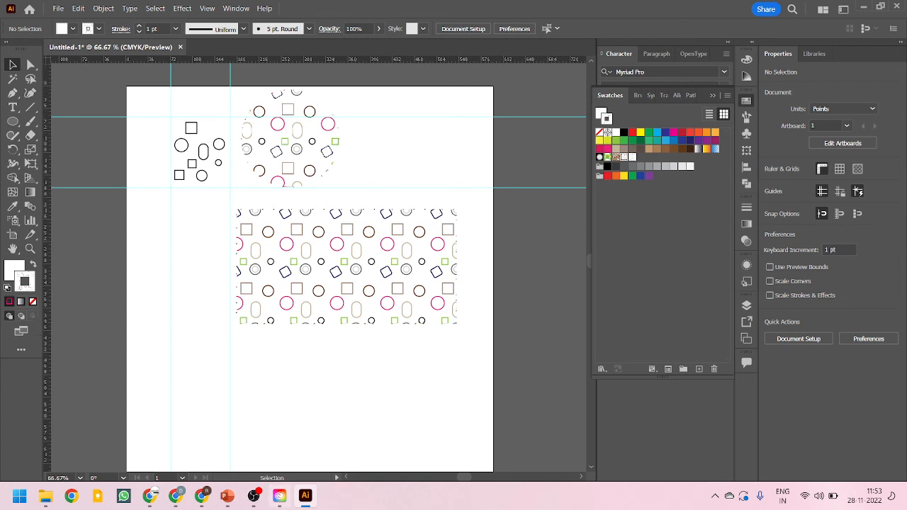